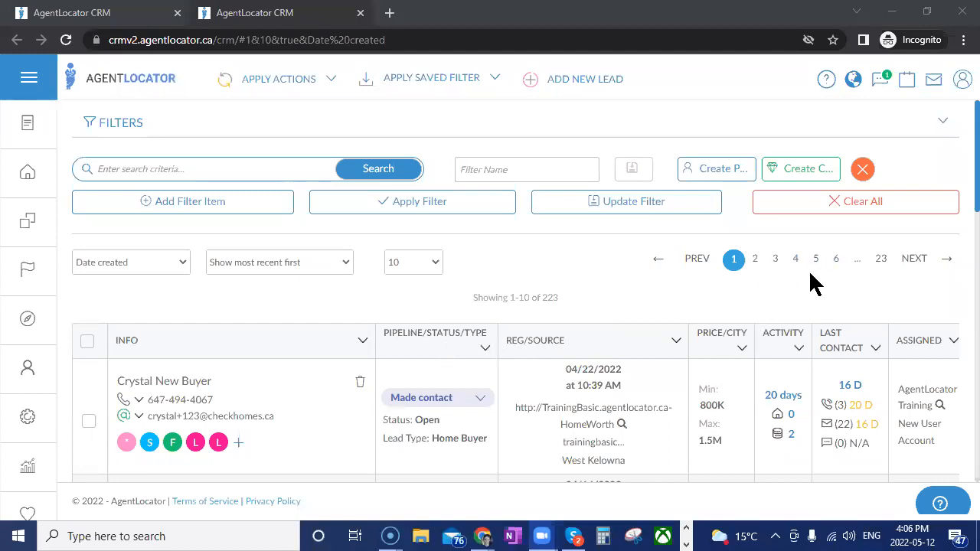
Sort the lead list by Last activity and look through the sorted leads
{"action": "scroll", "coordinate": [839, 420], "scroll_direction": "down", "scroll_amount": 1}
{"action": "scroll", "coordinate": [839, 410], "scroll_direction": "down", "scroll_amount": 4}
{"action": "scroll", "coordinate": [782, 396], "scroll_direction": "up", "scroll_amount": 5}
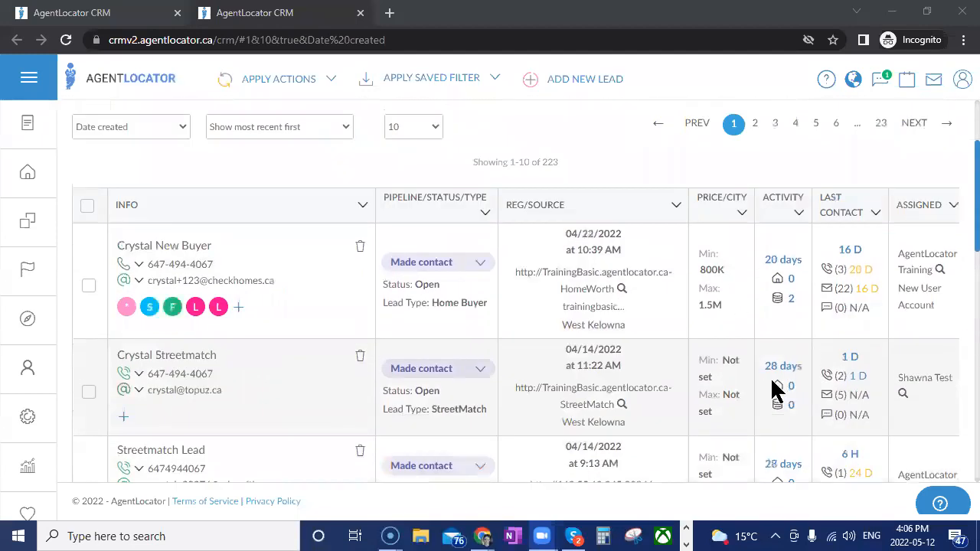
{"action": "left_click", "coordinate": [156, 184]}
{"action": "left_click", "coordinate": [104, 251]}
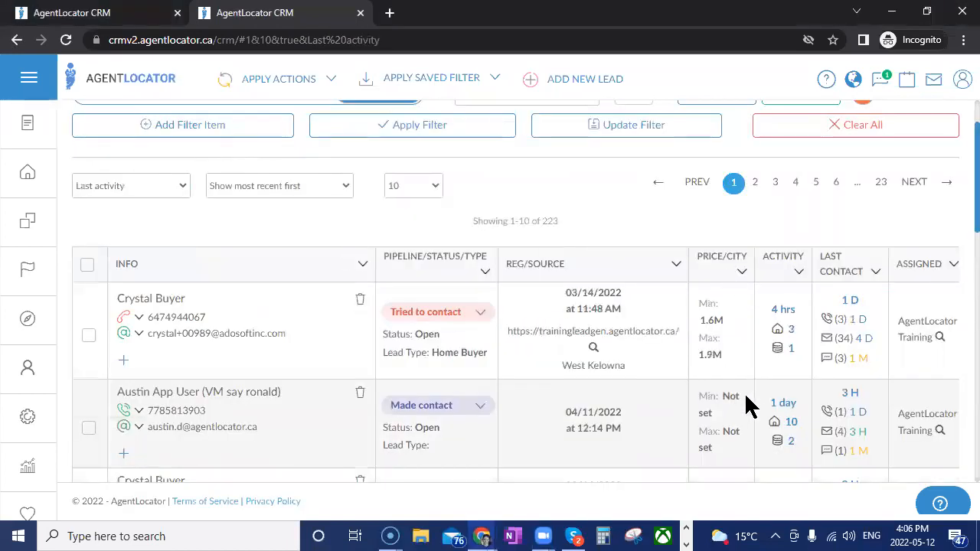
{"action": "scroll", "coordinate": [746, 398], "scroll_direction": "down", "scroll_amount": 5}
{"action": "scroll", "coordinate": [746, 406], "scroll_direction": "down", "scroll_amount": 5}
{"action": "scroll", "coordinate": [746, 406], "scroll_direction": "up", "scroll_amount": 10}
{"action": "scroll", "coordinate": [750, 405], "scroll_direction": "up", "scroll_amount": 1}
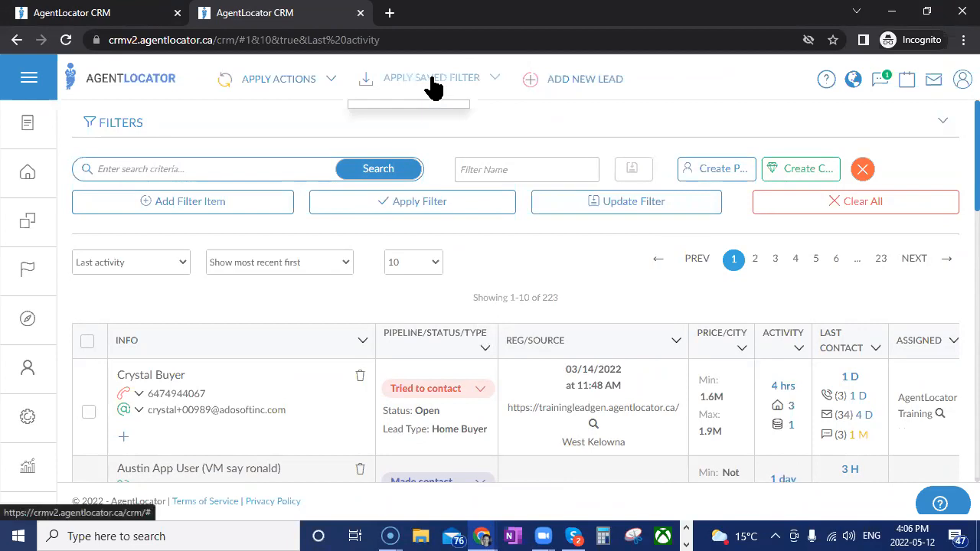
Apply the saved company filter "#1 - New Leads with 0 Calls Logged" to the lead list
{"action": "left_click", "coordinate": [473, 86]}
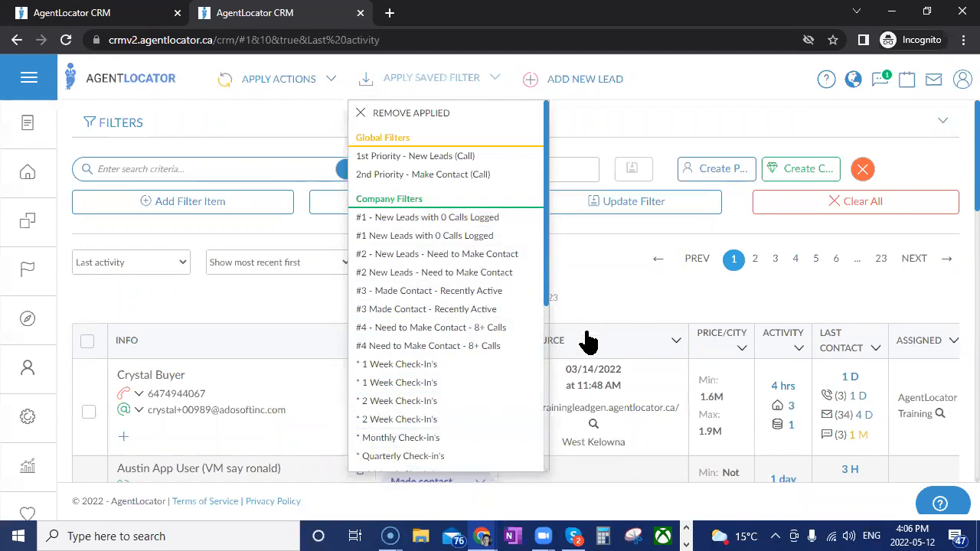
{"action": "left_click", "coordinate": [606, 311]}
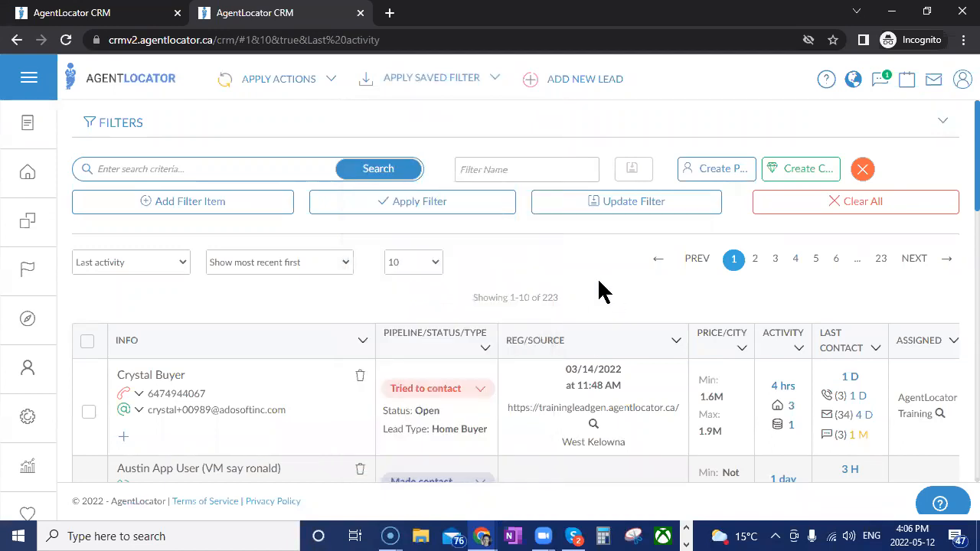
{"action": "left_click", "coordinate": [442, 79]}
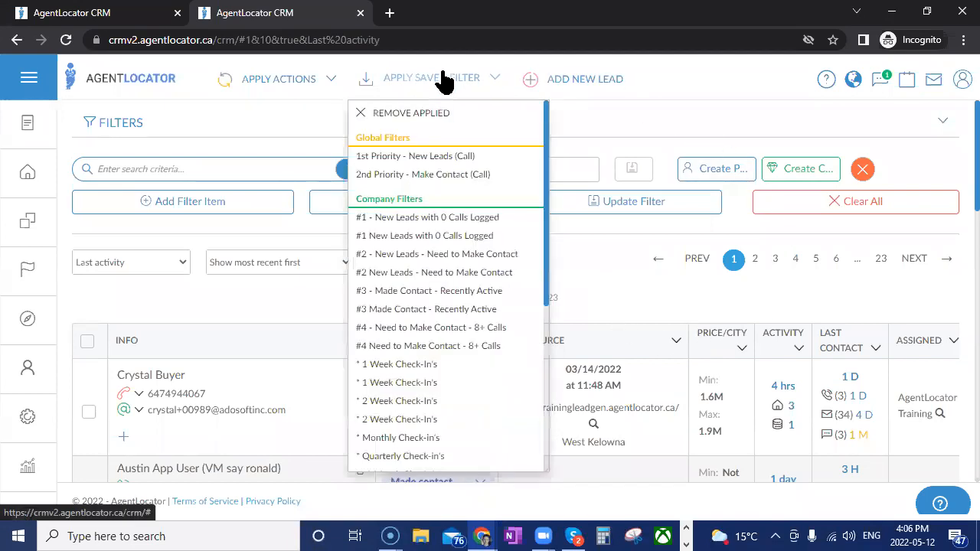
{"action": "left_click", "coordinate": [414, 219]}
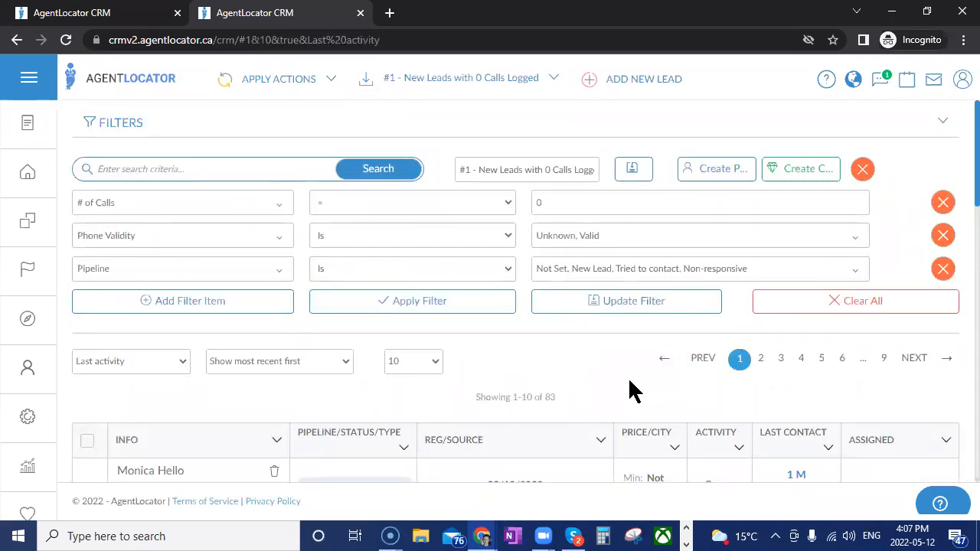
{"action": "double_click", "coordinate": [555, 202]}
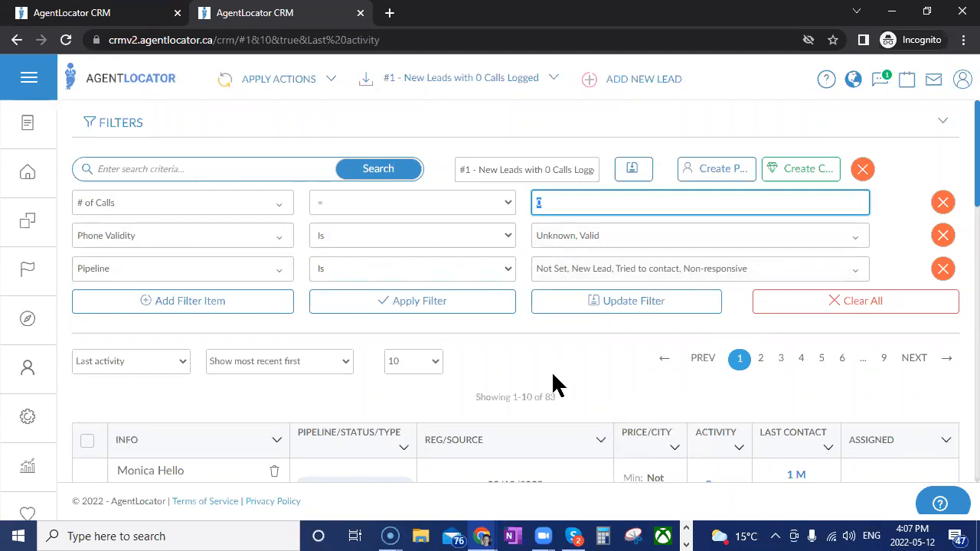
Work through the first two filtered leads from their records, changing each phone number's validity and advancing to the next lead
{"action": "scroll", "coordinate": [554, 377], "scroll_direction": "down", "scroll_amount": 2}
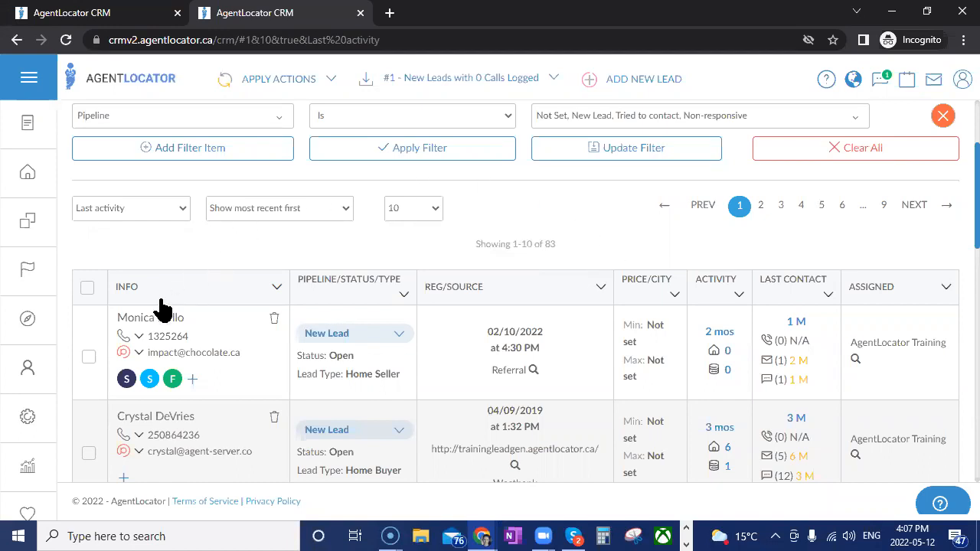
{"action": "left_click", "coordinate": [153, 318]}
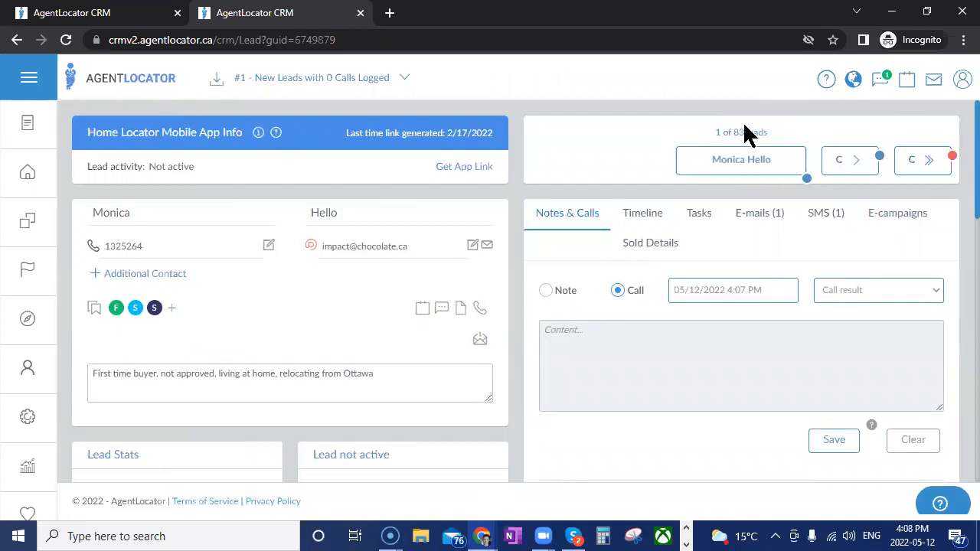
{"action": "left_click", "coordinate": [92, 248]}
{"action": "left_click", "coordinate": [93, 248]}
{"action": "left_click", "coordinate": [93, 248]}
{"action": "left_click", "coordinate": [839, 162]}
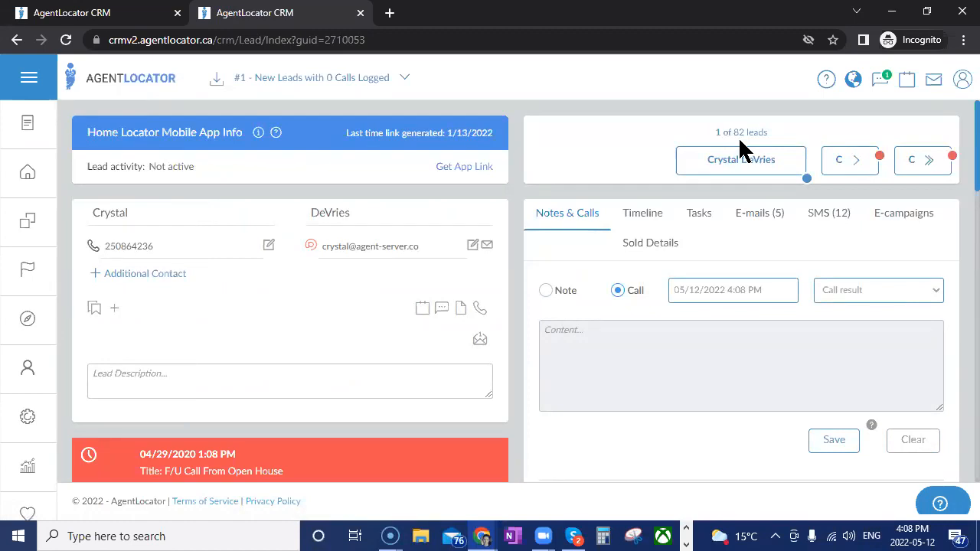
{"action": "left_click", "coordinate": [93, 247]}
{"action": "left_click", "coordinate": [834, 161]}
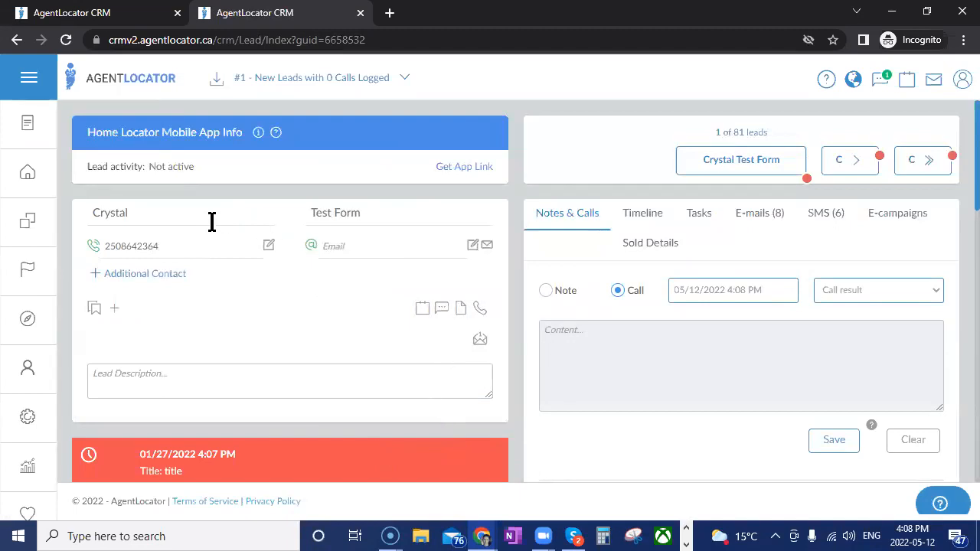
Open the dialer for the current lead's phone number and append a bracketed "VM say" note with the voicemail name to the last name
{"action": "left_click", "coordinate": [126, 252]}
{"action": "left_click", "coordinate": [122, 274]}
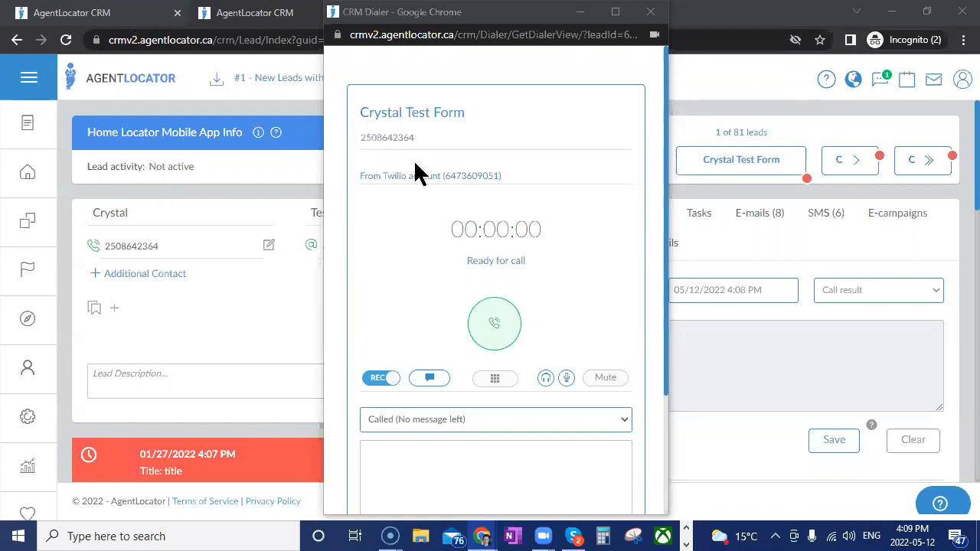
{"action": "left_click", "coordinate": [579, 12]}
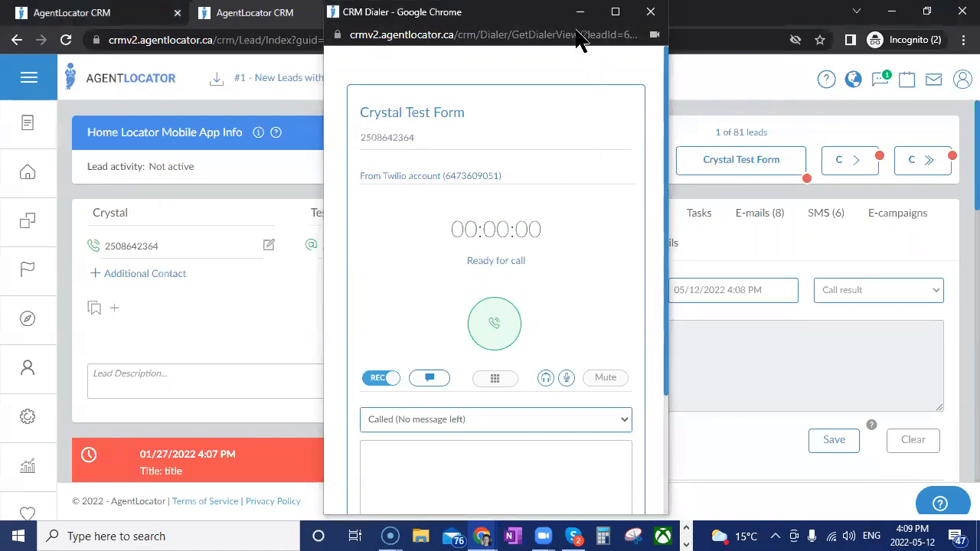
{"action": "left_click", "coordinate": [385, 213]}
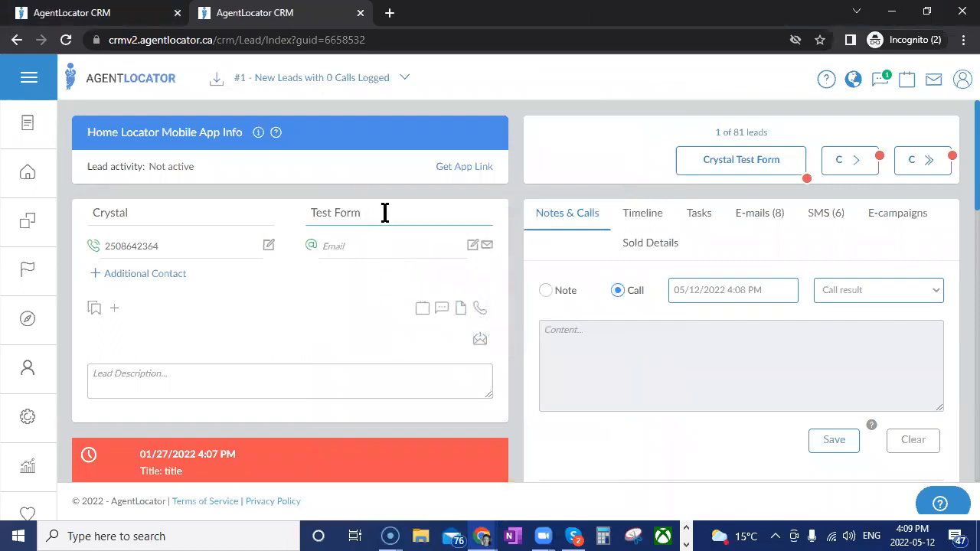
{"action": "type", "text": "(VM say Megan)"}
{"action": "left_click", "coordinate": [521, 228]}
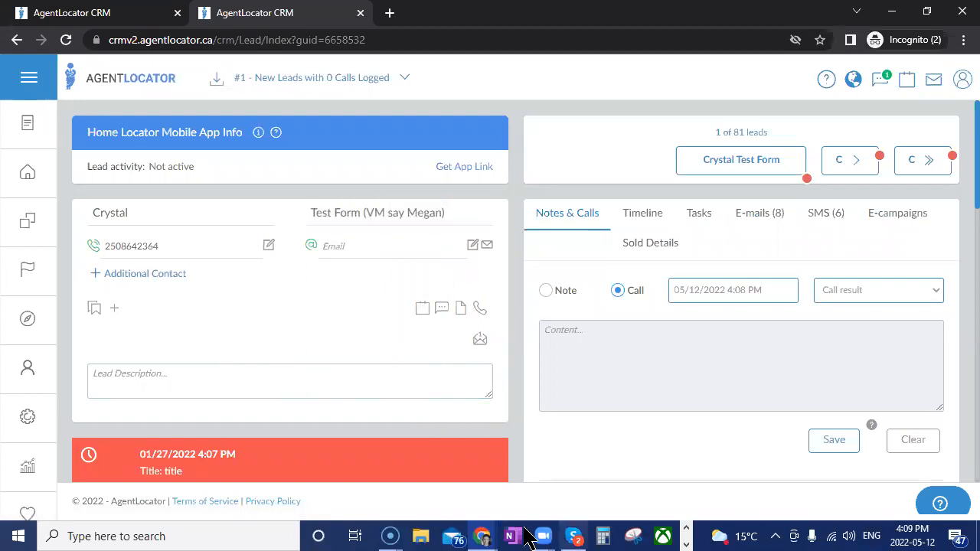
Place and end a call to the lead from the dialer, save the call, and advance to the next lead
{"action": "mouse_move", "coordinate": [490, 539]}
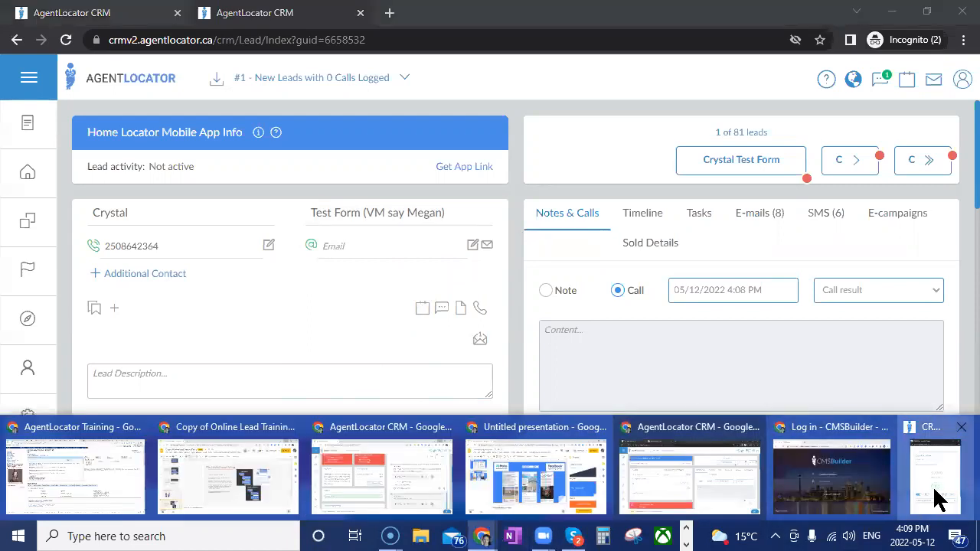
{"action": "left_click", "coordinate": [936, 498]}
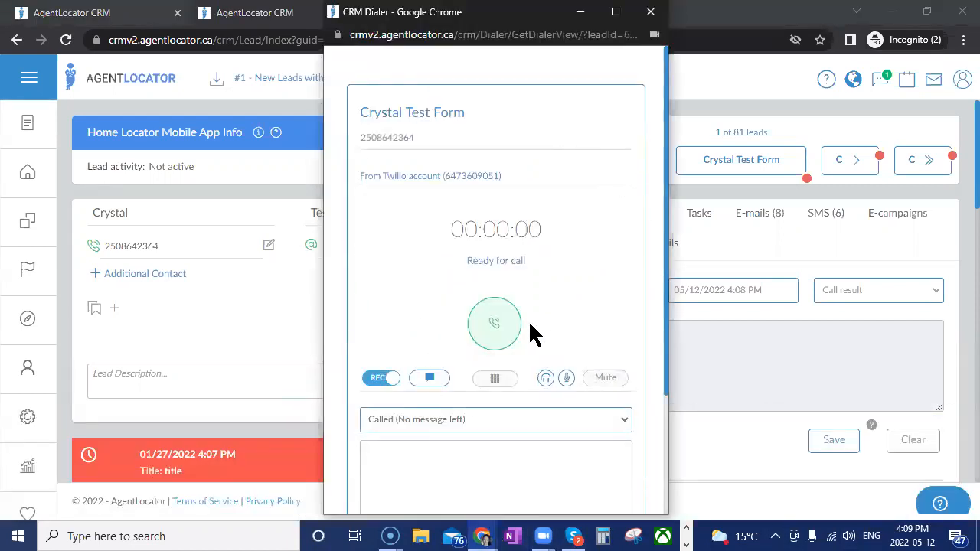
{"action": "left_click", "coordinate": [495, 324]}
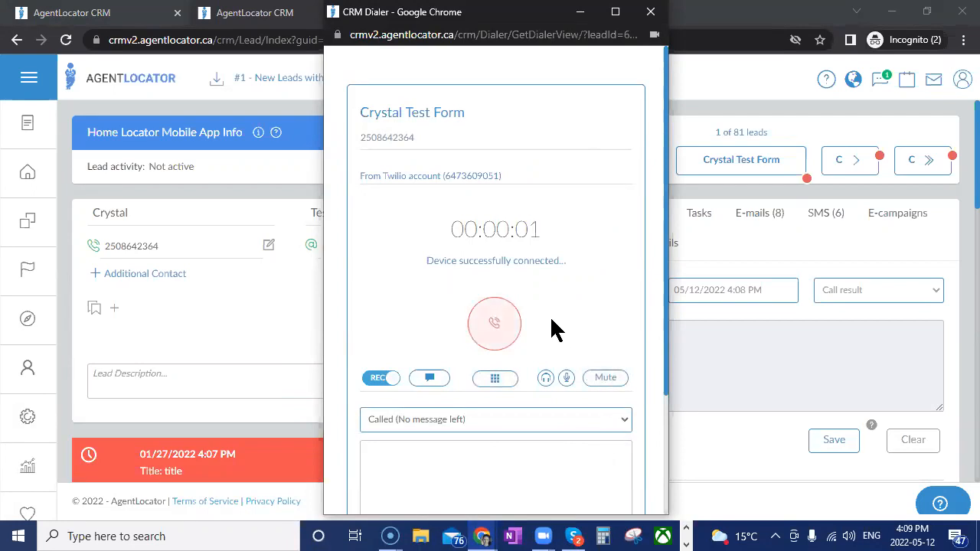
{"action": "left_click", "coordinate": [514, 337]}
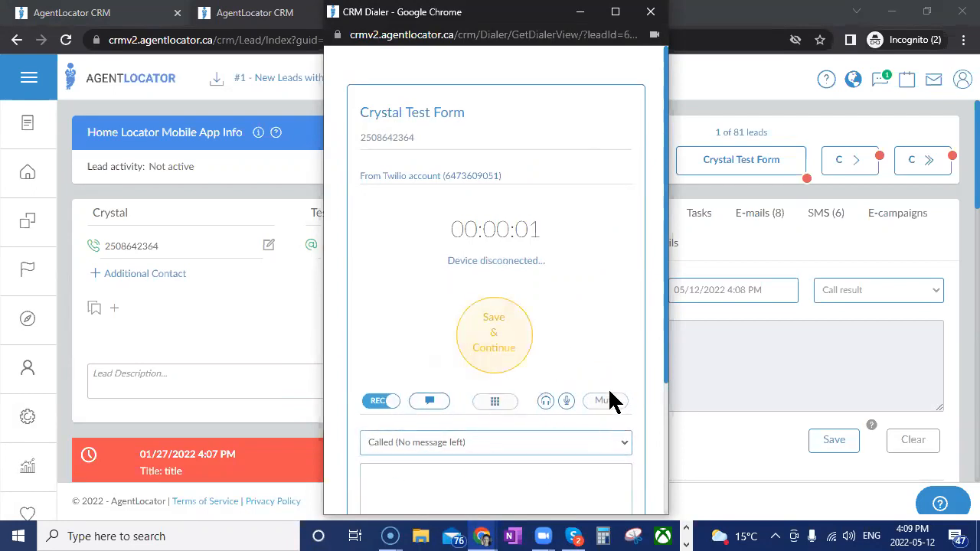
{"action": "left_click", "coordinate": [507, 344]}
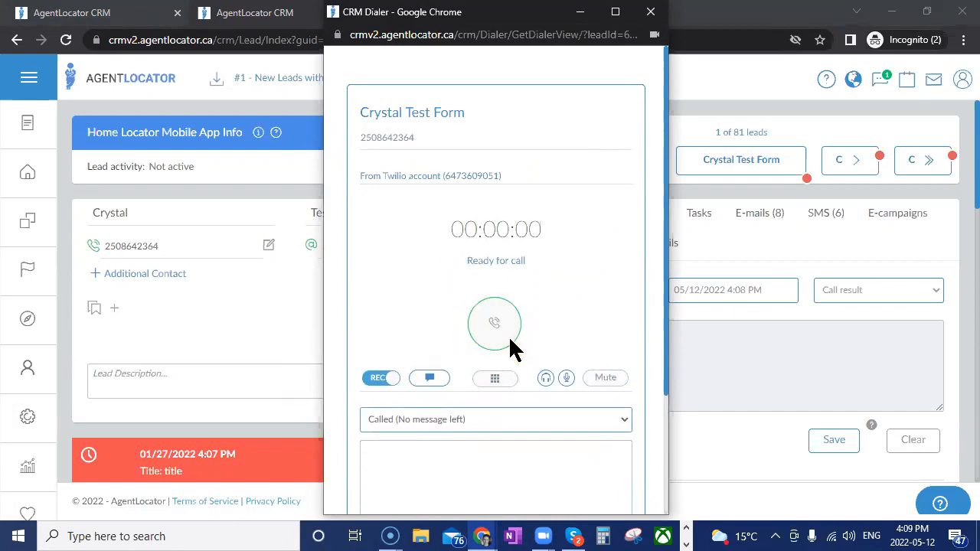
{"action": "left_click", "coordinate": [841, 162]}
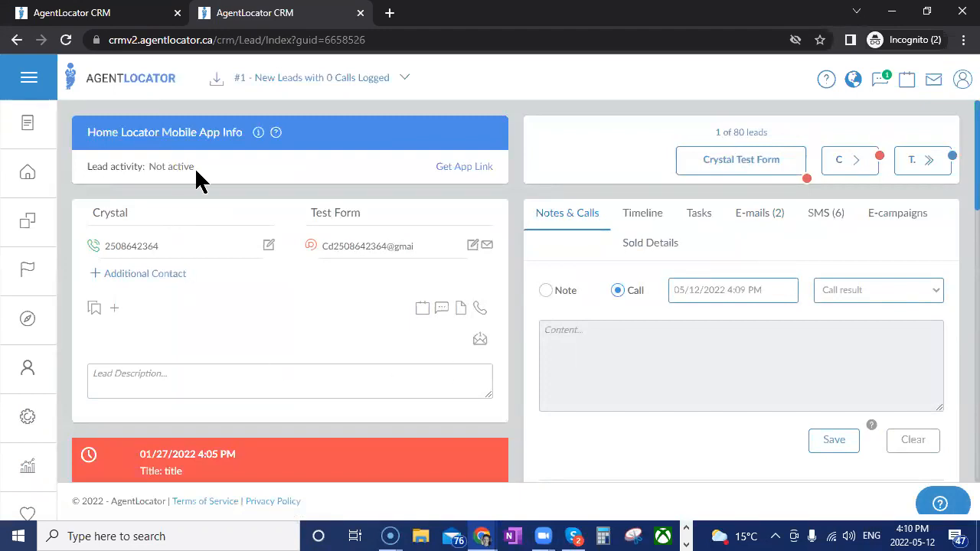
Return to the leads list and review the available saved filters
{"action": "left_click", "coordinate": [29, 183]}
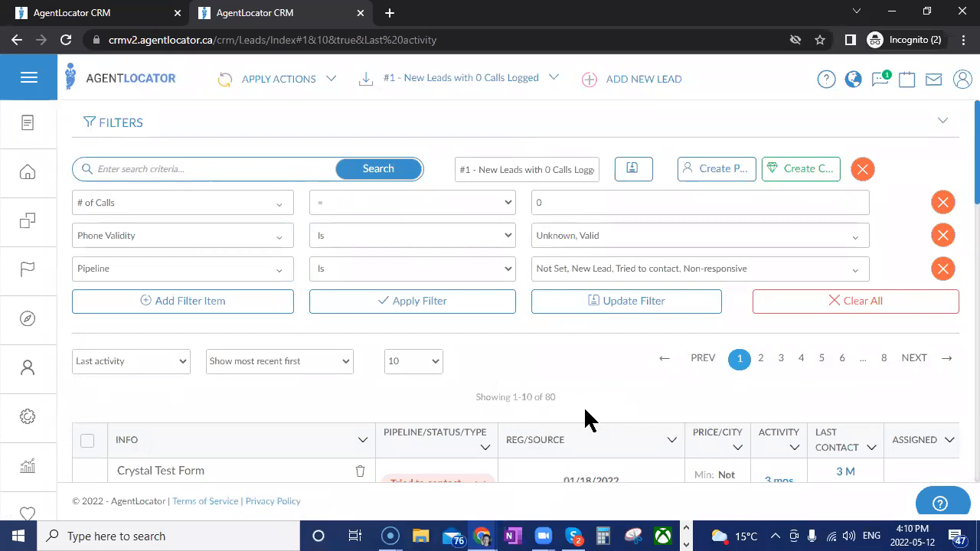
{"action": "left_click", "coordinate": [550, 76]}
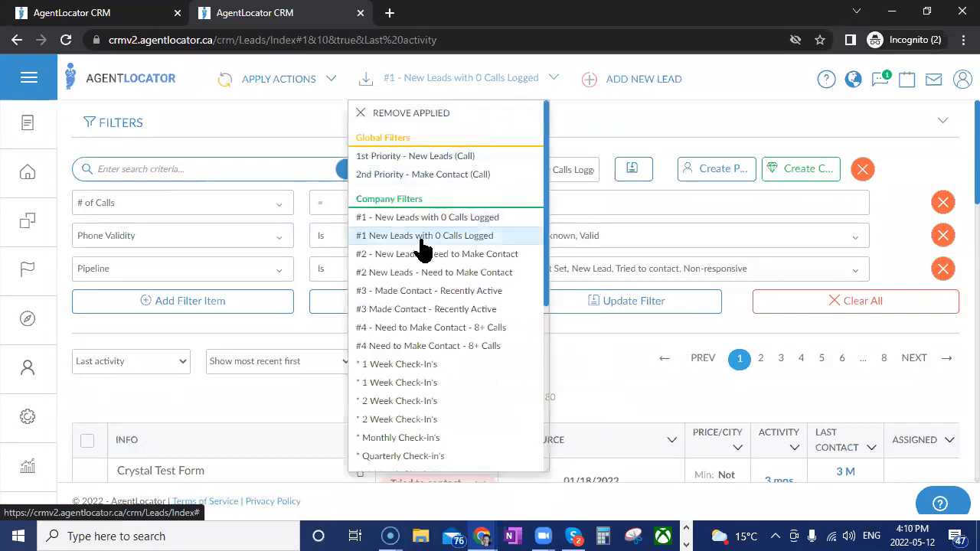
{"action": "left_click", "coordinate": [615, 345]}
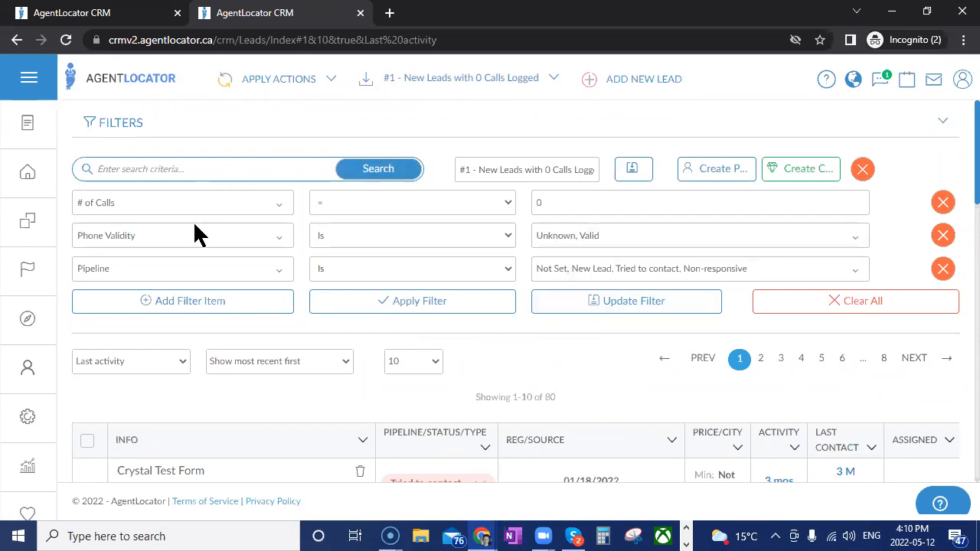
Add a Last Activity condition for all leads within the last 30 days and apply the filter
{"action": "left_click", "coordinate": [174, 306]}
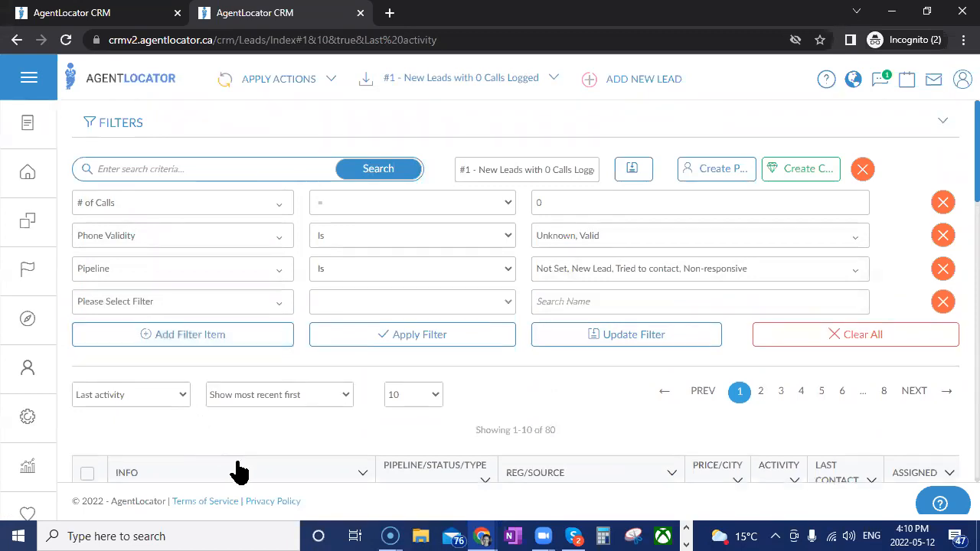
{"action": "left_click", "coordinate": [194, 307]}
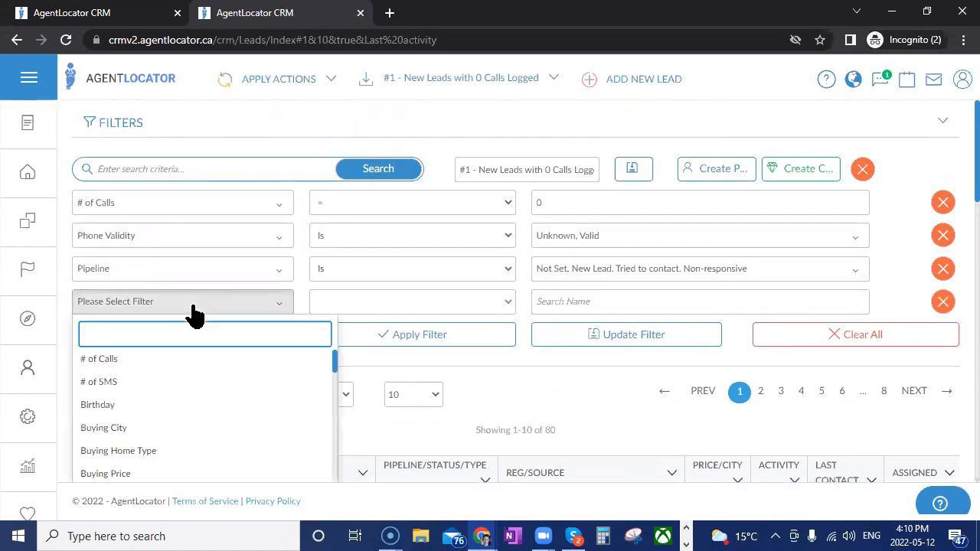
{"action": "type", "text": "last"}
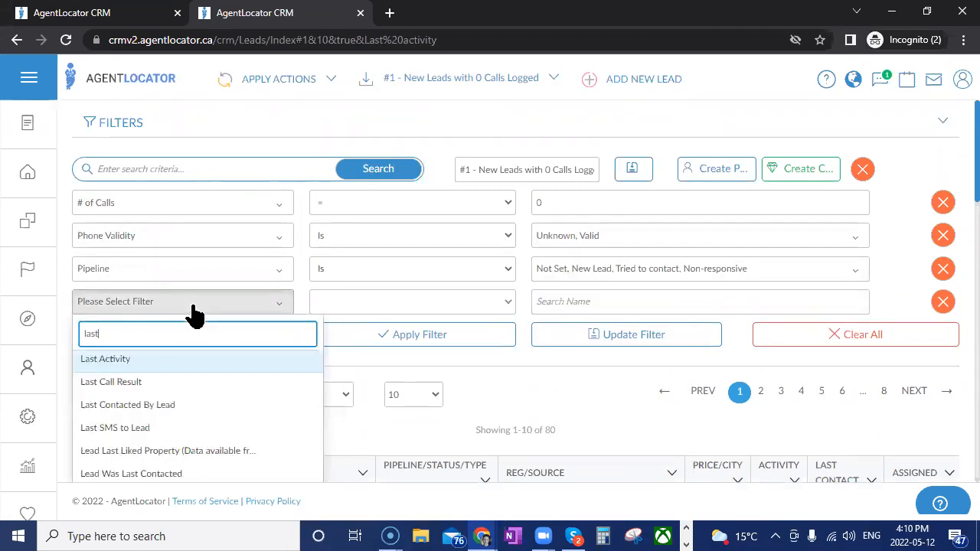
{"action": "left_click", "coordinate": [150, 359]}
{"action": "left_click", "coordinate": [573, 303]}
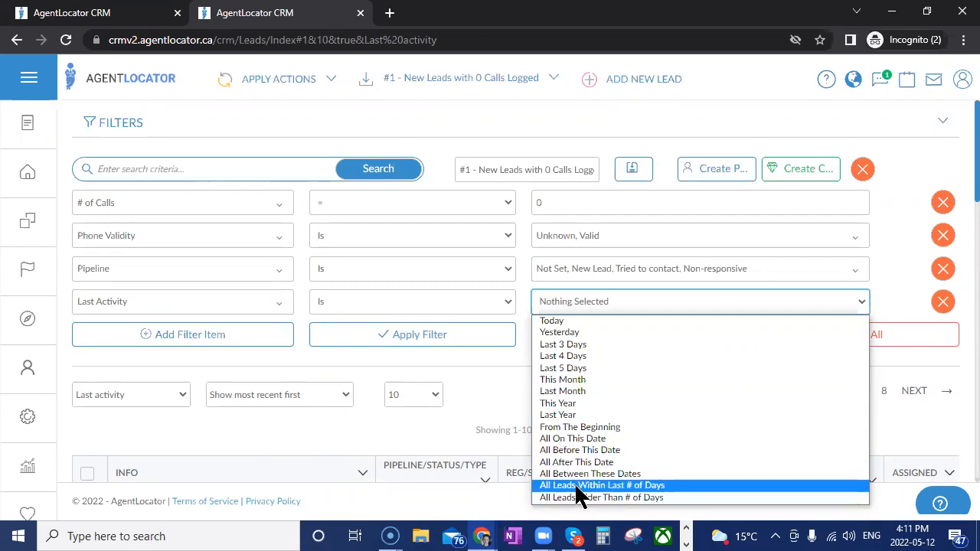
{"action": "left_click", "coordinate": [576, 486]}
{"action": "left_click", "coordinate": [569, 292]}
{"action": "type", "text": "30"}
{"action": "key", "text": "Return"}
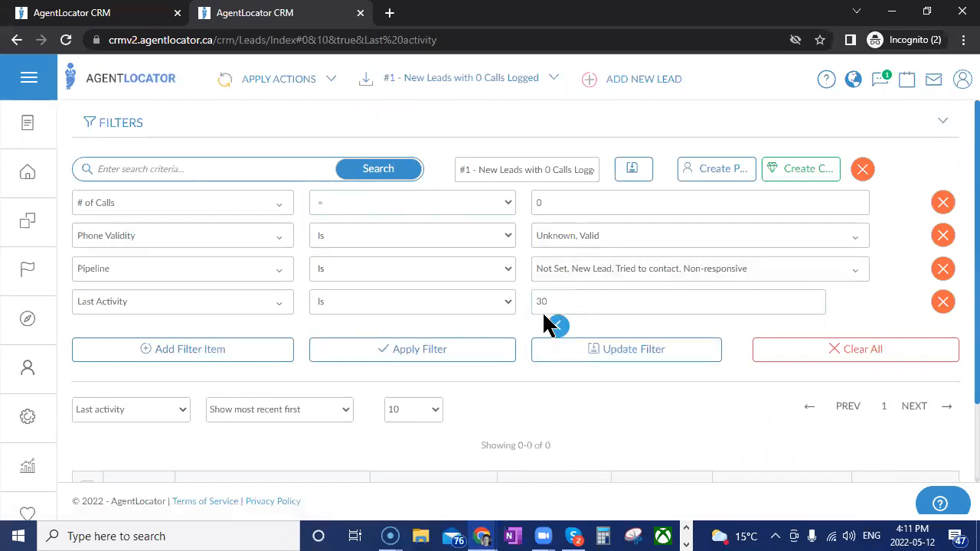
Remove the Last Activity condition and reapply the filter to the lead list
{"action": "scroll", "coordinate": [503, 426], "scroll_direction": "down", "scroll_amount": 2}
{"action": "scroll", "coordinate": [507, 446], "scroll_direction": "up", "scroll_amount": 2}
{"action": "left_click", "coordinate": [945, 305]}
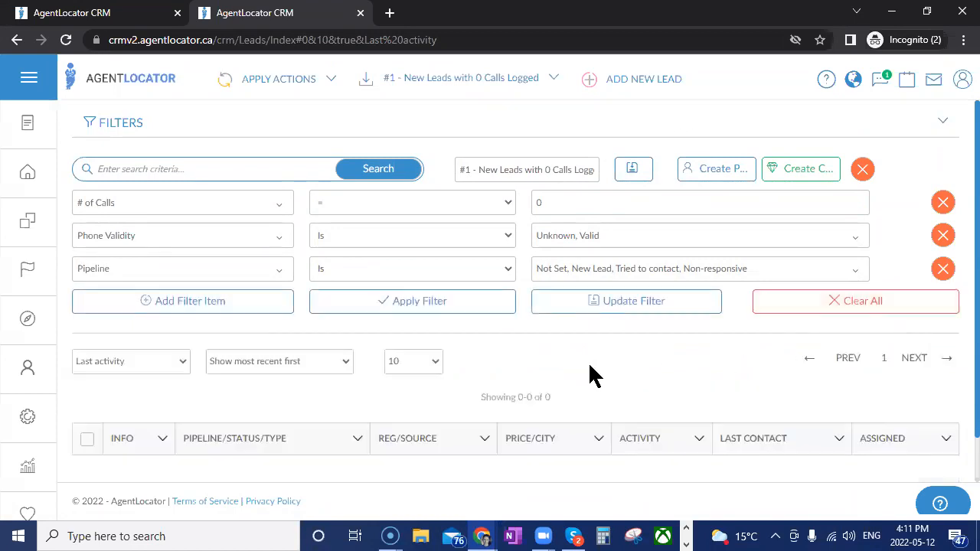
{"action": "left_click", "coordinate": [429, 307]}
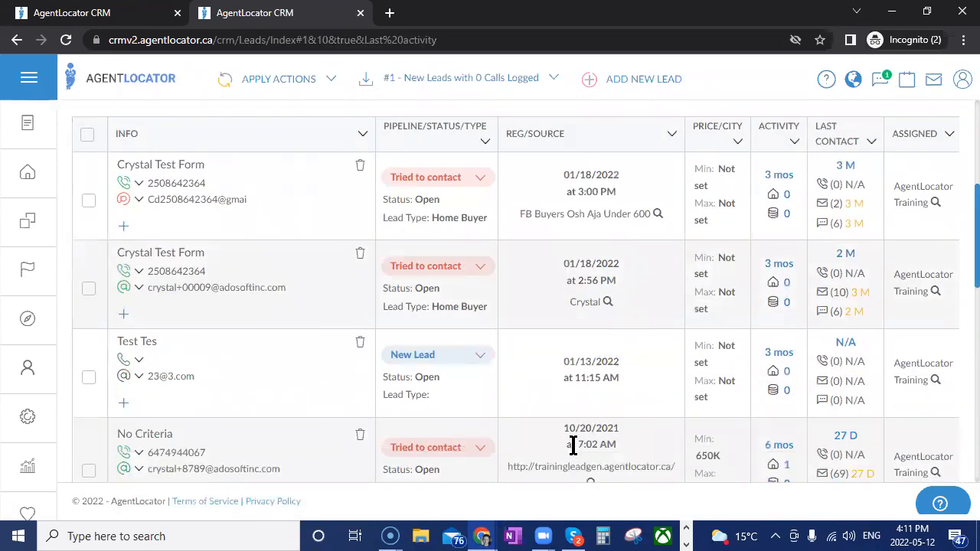
{"action": "scroll", "coordinate": [653, 376], "scroll_direction": "up", "scroll_amount": 4}
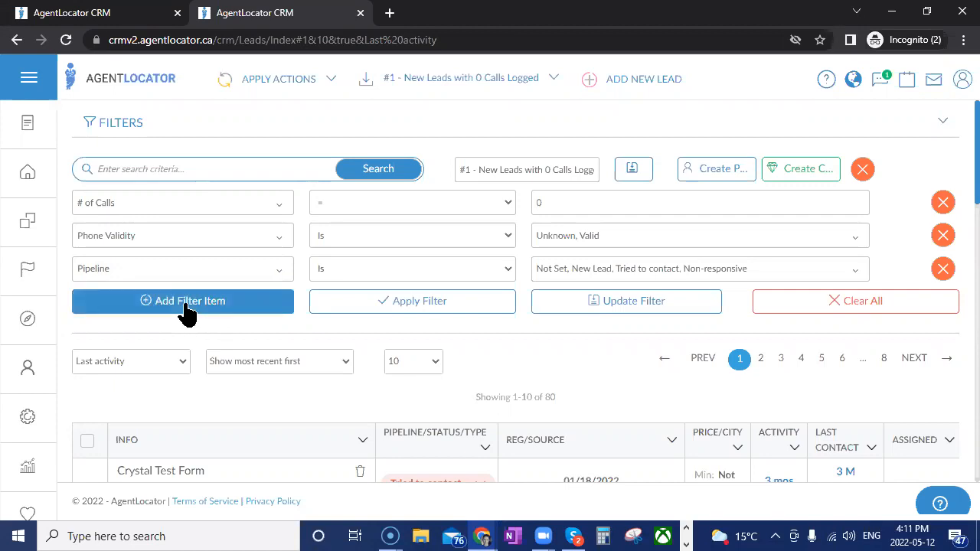
Add a Source condition set to FB Buyers Osh Aja Under 600 and apply the filter to the lead list
{"action": "left_click", "coordinate": [186, 311]}
{"action": "left_click", "coordinate": [169, 305]}
{"action": "type", "text": "sou"}
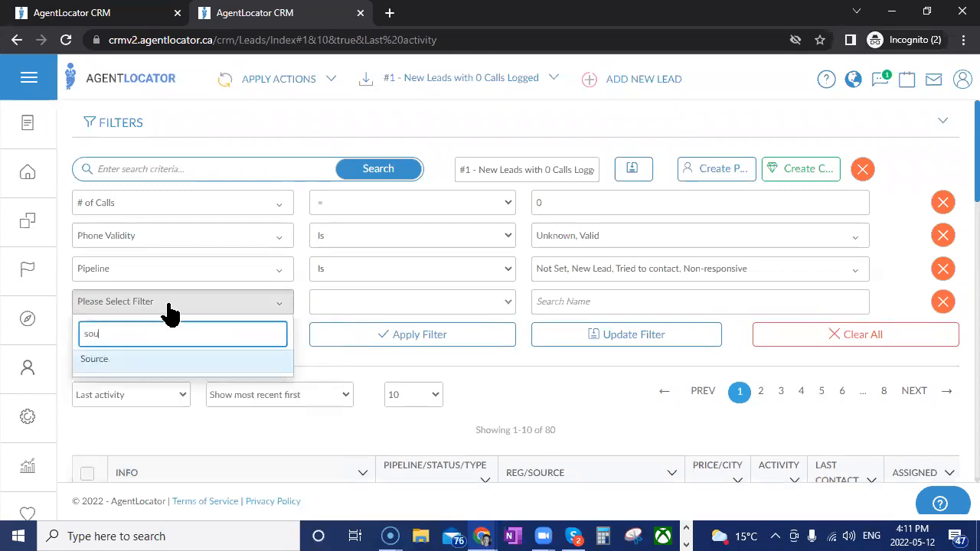
{"action": "left_click", "coordinate": [176, 359]}
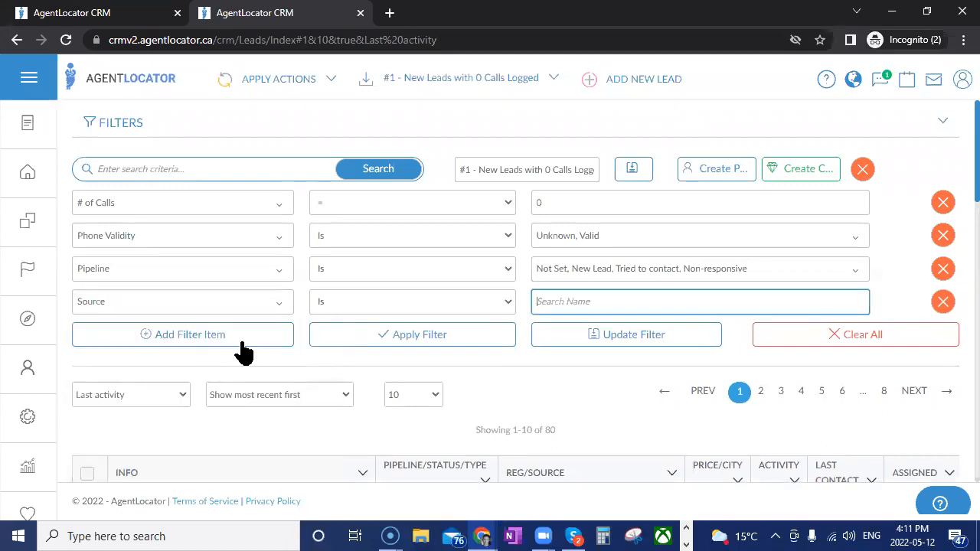
{"action": "left_click", "coordinate": [579, 306]}
{"action": "scroll", "coordinate": [612, 241], "scroll_direction": "down", "scroll_amount": 6}
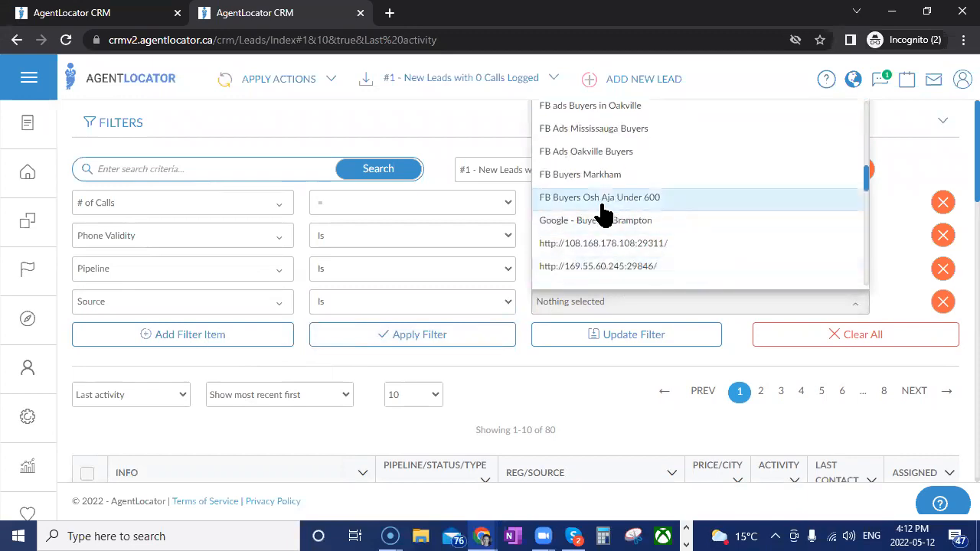
{"action": "left_click", "coordinate": [635, 199]}
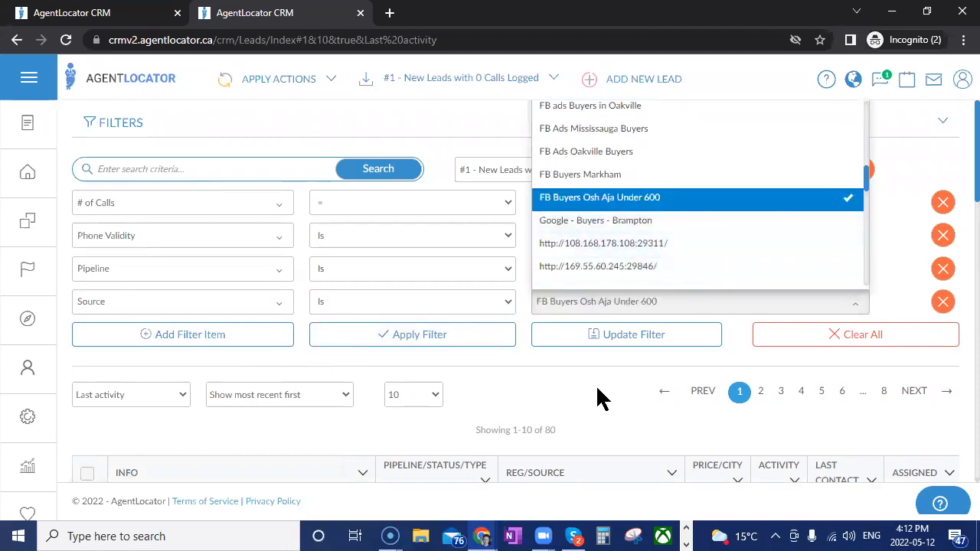
{"action": "left_click", "coordinate": [597, 392]}
{"action": "left_click", "coordinate": [466, 335]}
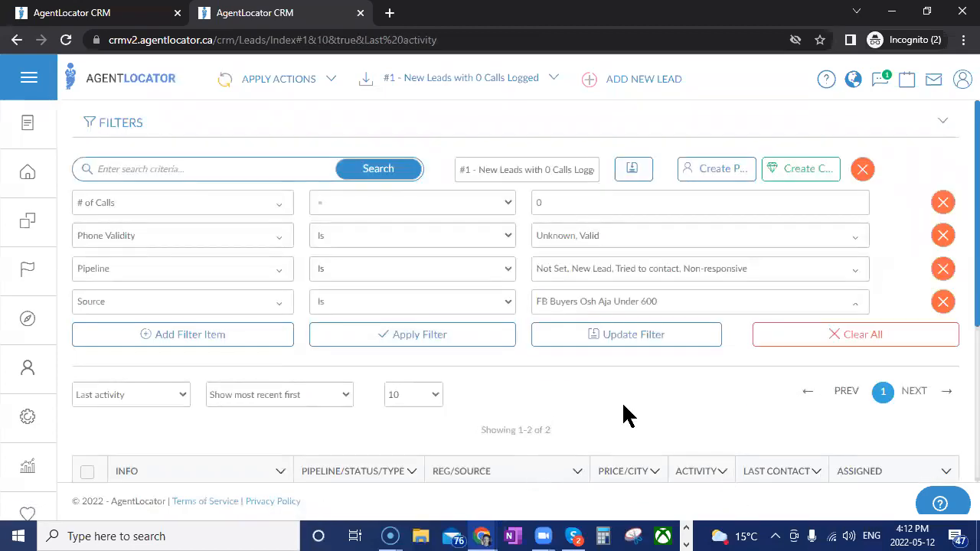
{"action": "scroll", "coordinate": [628, 416], "scroll_direction": "down", "scroll_amount": 3}
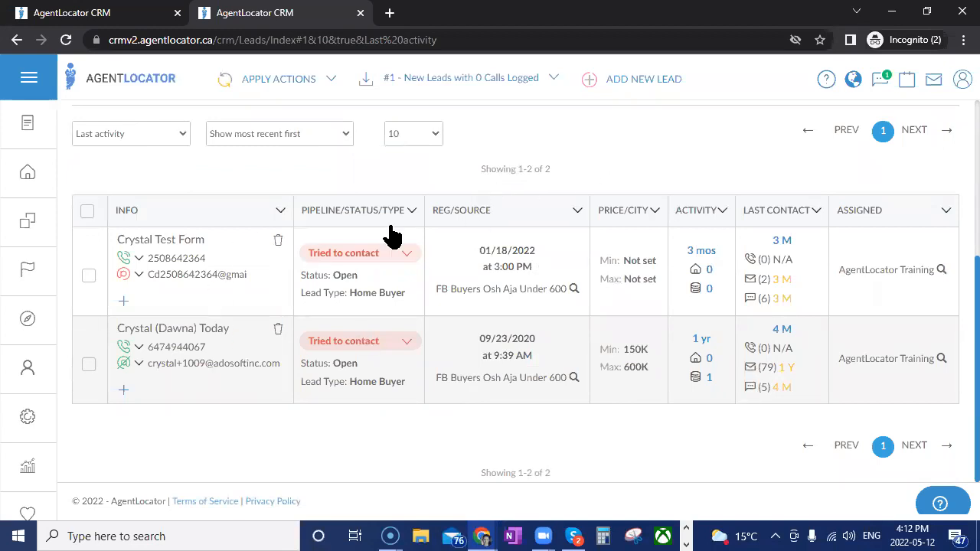
Save the conditions as a new company filter named "#1 - New Leads with 0 Calls Logged - FB Buyer" and check it among the saved filters
{"action": "scroll", "coordinate": [558, 322], "scroll_direction": "up", "scroll_amount": 3}
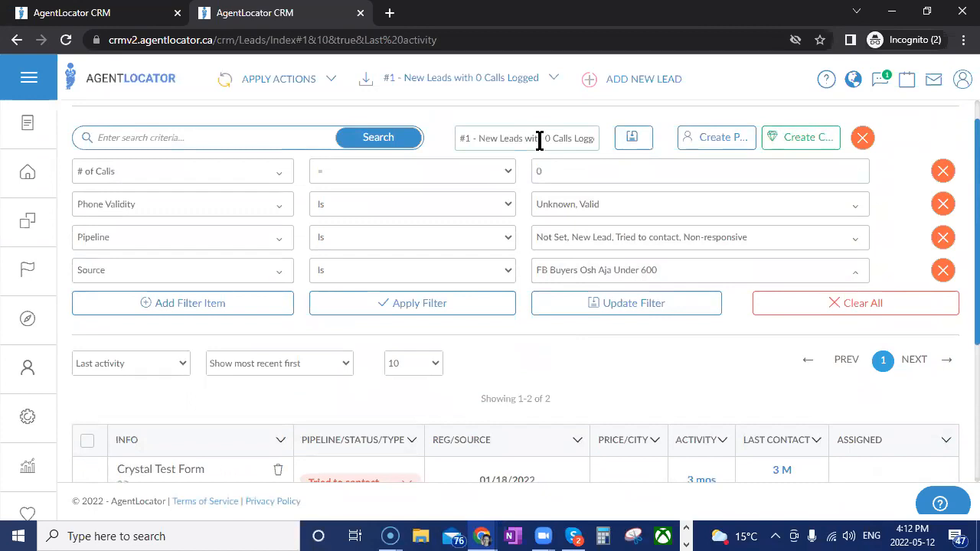
{"action": "left_click", "coordinate": [564, 138]}
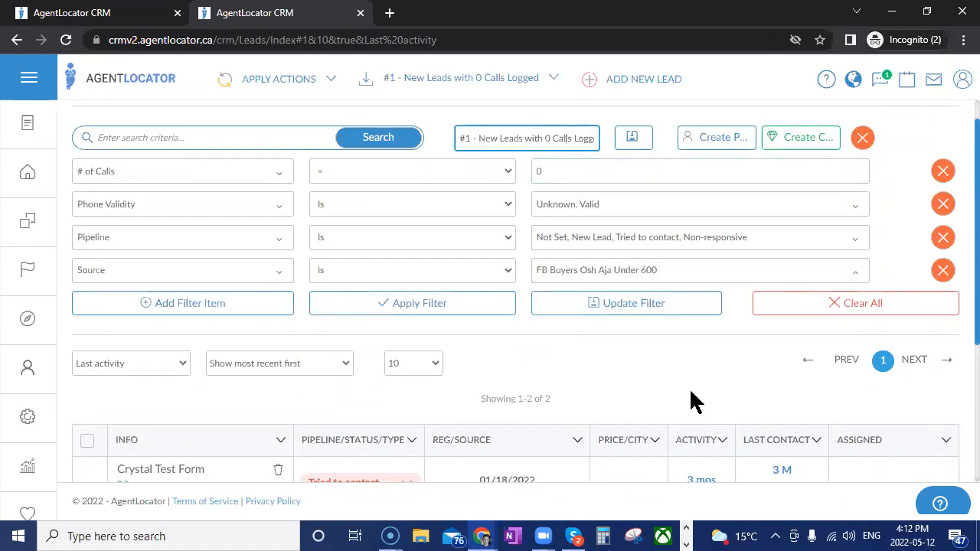
{"action": "key", "text": "Right"}
{"action": "key", "text": "Right"}
{"action": "key", "text": "Right"}
{"action": "key", "text": "Right"}
{"action": "type", "text": "-"}
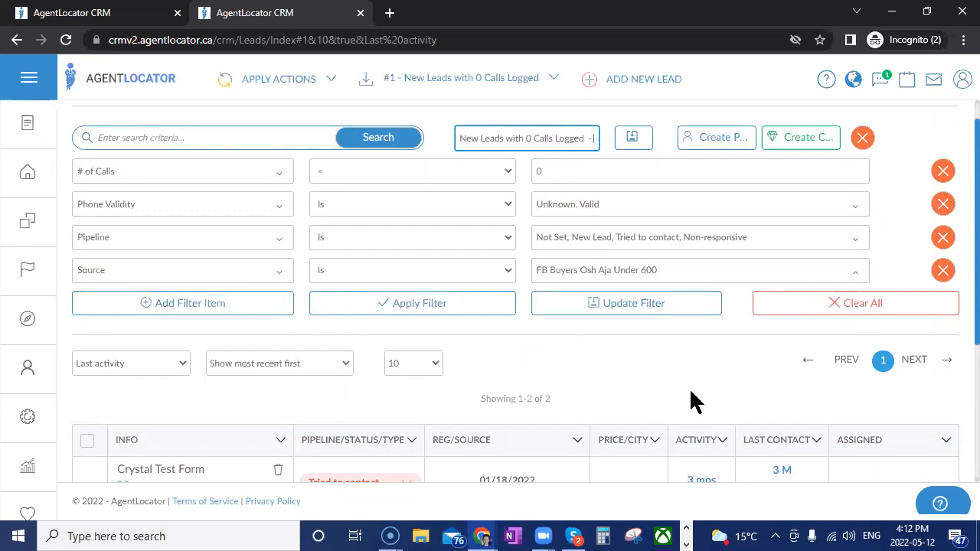
{"action": "type", "text": " F"}
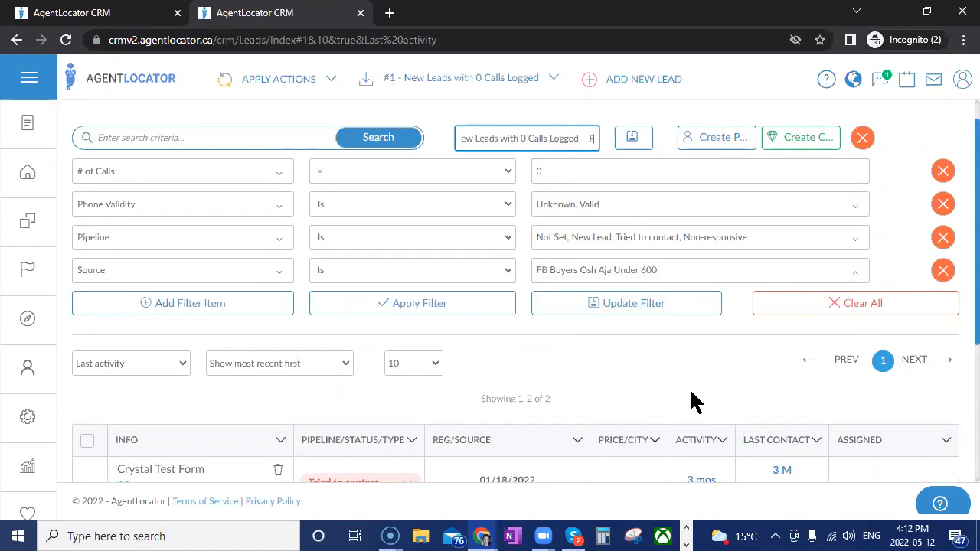
{"action": "type", "text": "B Buyer"}
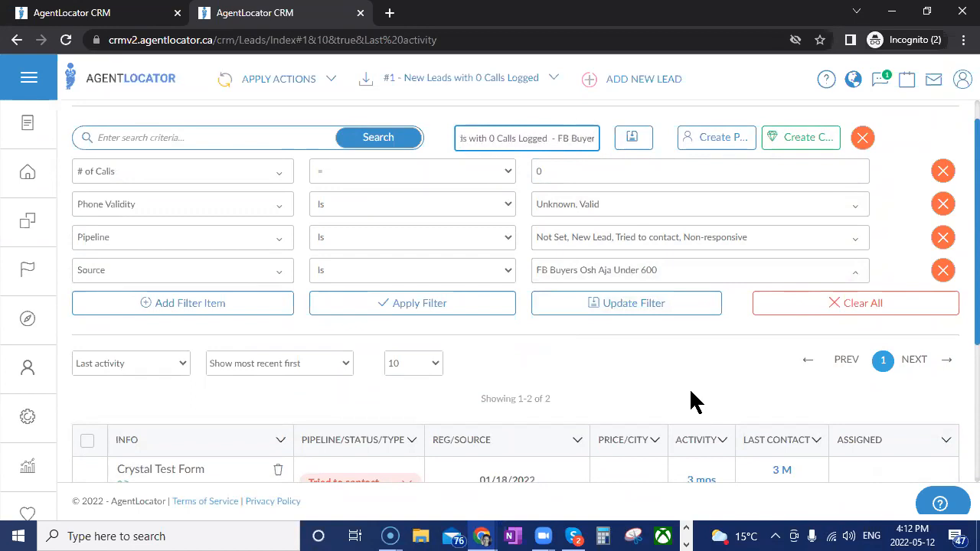
{"action": "left_click", "coordinate": [796, 142]}
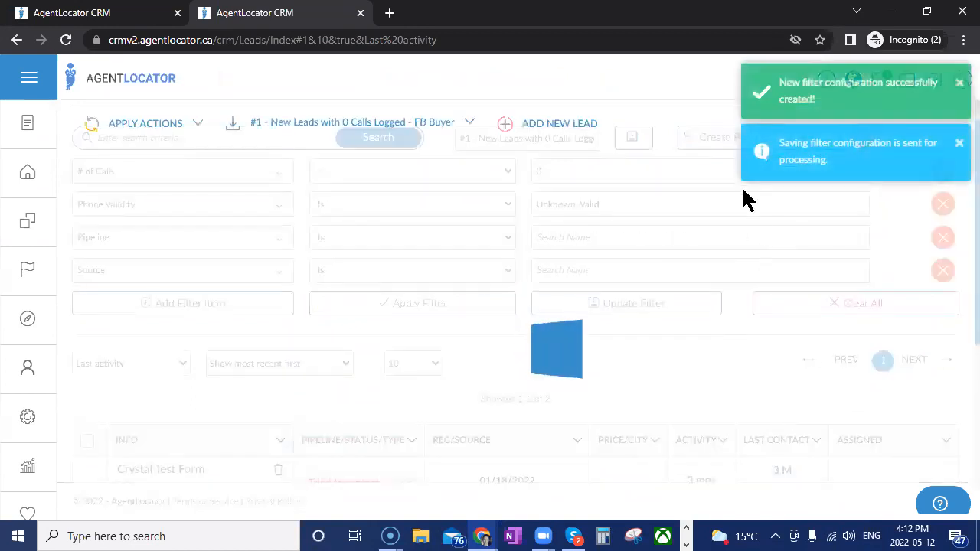
{"action": "scroll", "coordinate": [617, 405], "scroll_direction": "up", "scroll_amount": 1}
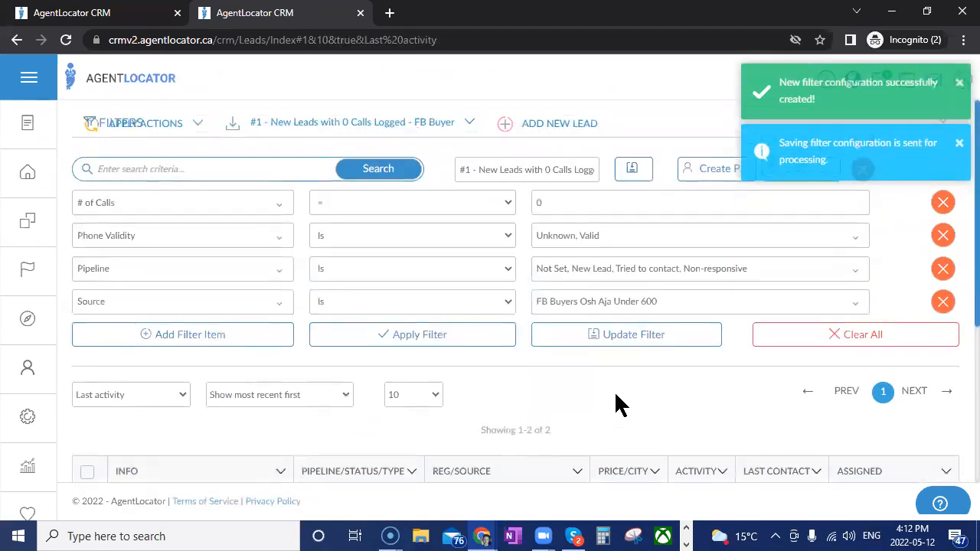
{"action": "left_click", "coordinate": [468, 124]}
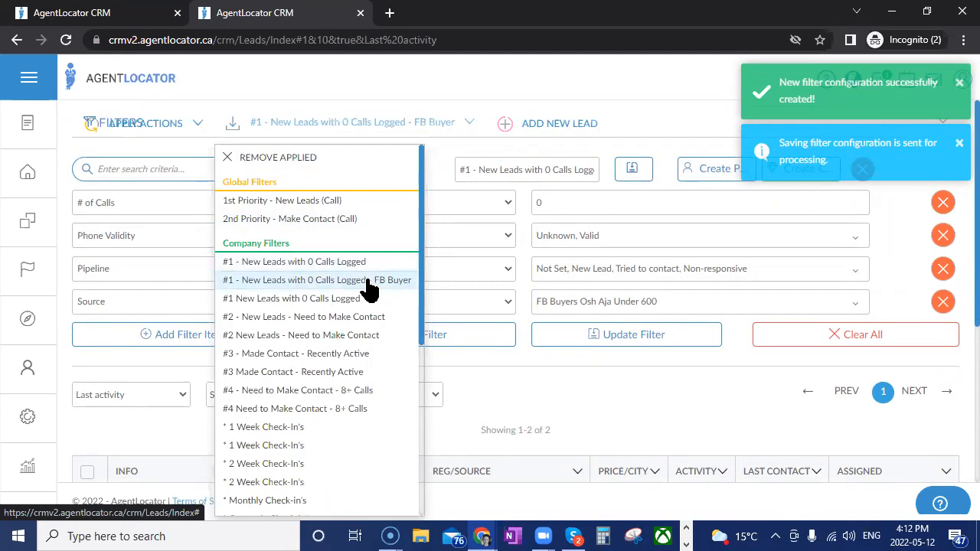
{"action": "left_click", "coordinate": [523, 398]}
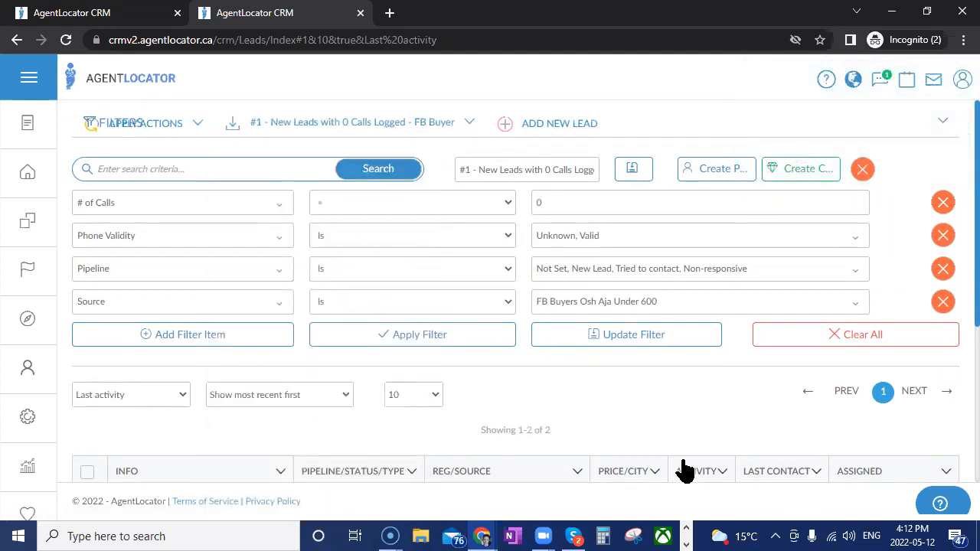
Remove the Source condition and reapply the filter to the lead list
{"action": "left_click", "coordinate": [942, 301]}
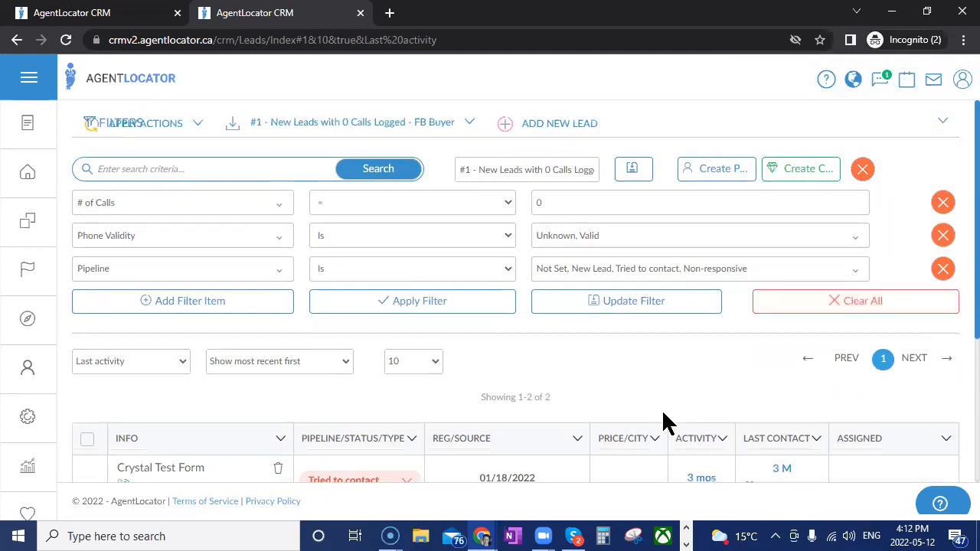
{"action": "left_click", "coordinate": [470, 309]}
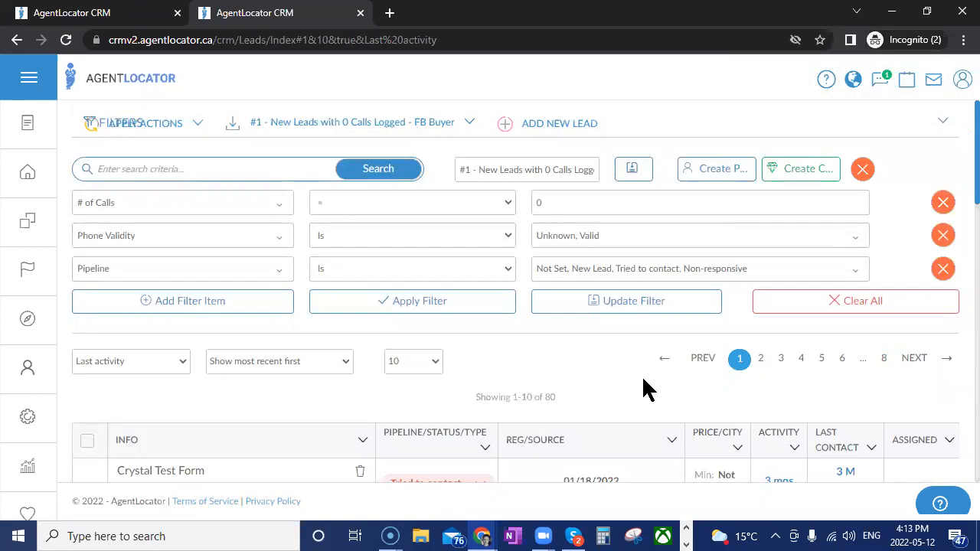
Load the saved company filter "#2 - New Leads - Need to Make Contact" and view its leads
{"action": "left_click", "coordinate": [467, 122]}
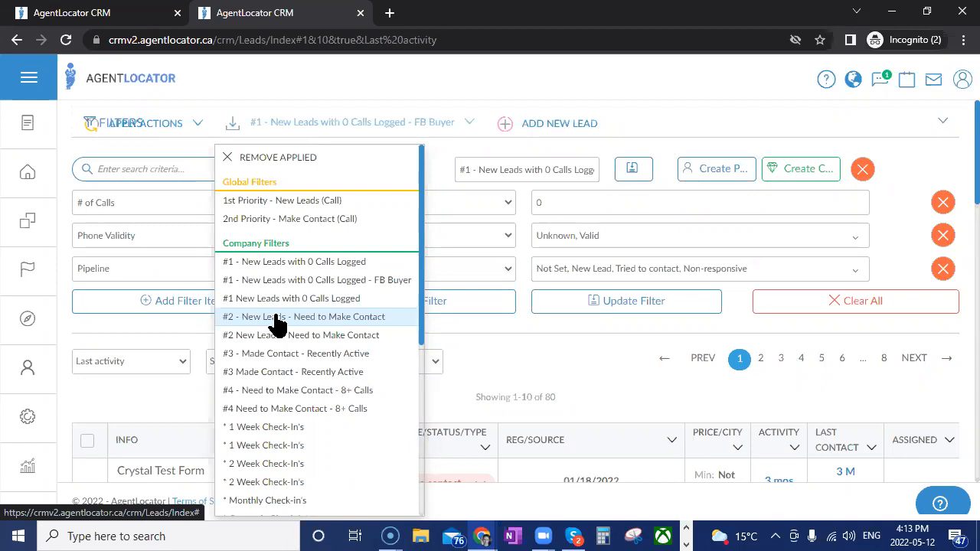
{"action": "left_click", "coordinate": [294, 319]}
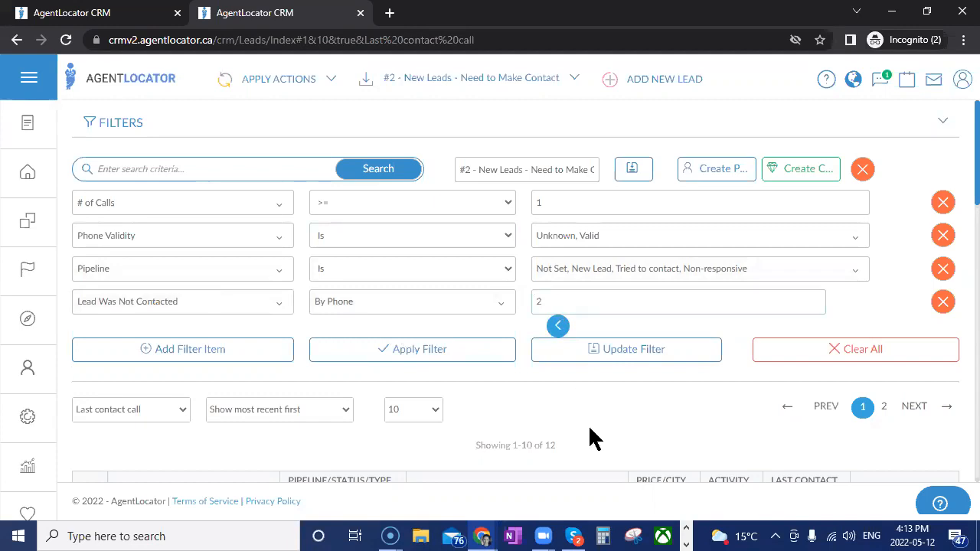
{"action": "scroll", "coordinate": [593, 438], "scroll_direction": "down", "scroll_amount": 3}
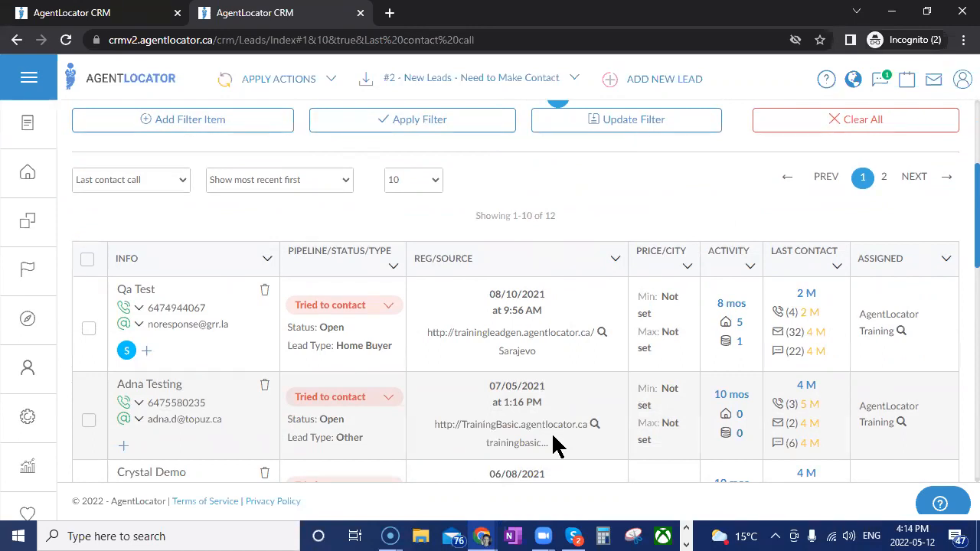
Open the first lead in the filtered list, place and end a call from the dialer, and advance to the next lead
{"action": "left_click", "coordinate": [141, 294]}
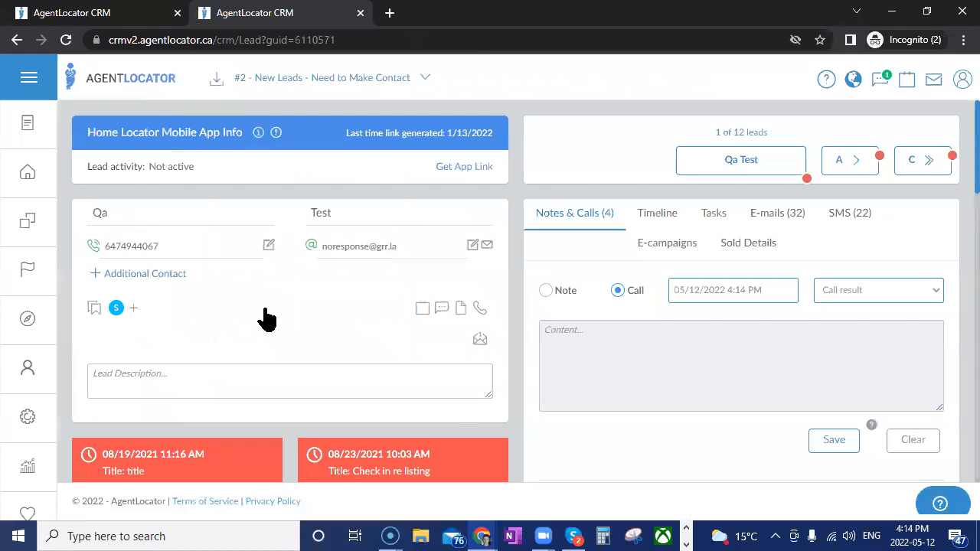
{"action": "left_click", "coordinate": [147, 248]}
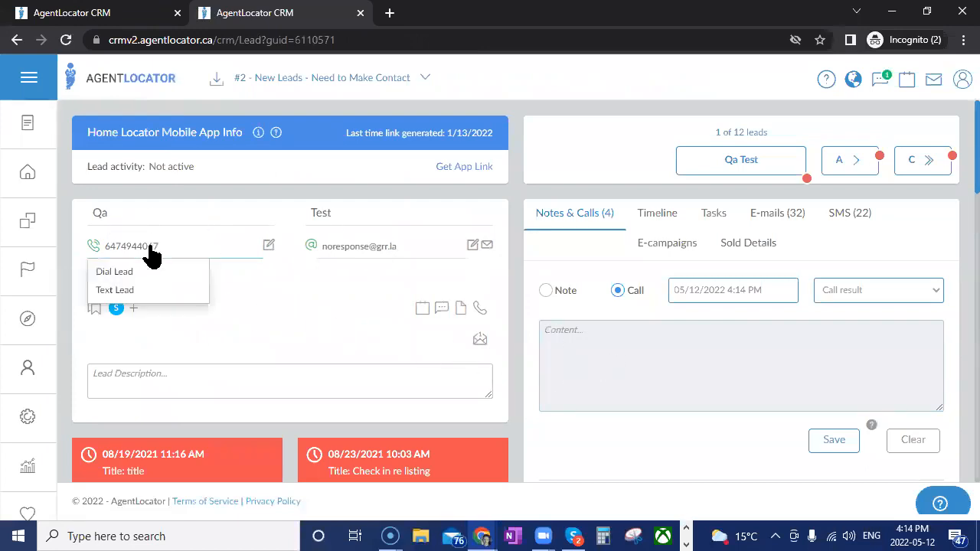
{"action": "left_click", "coordinate": [115, 272]}
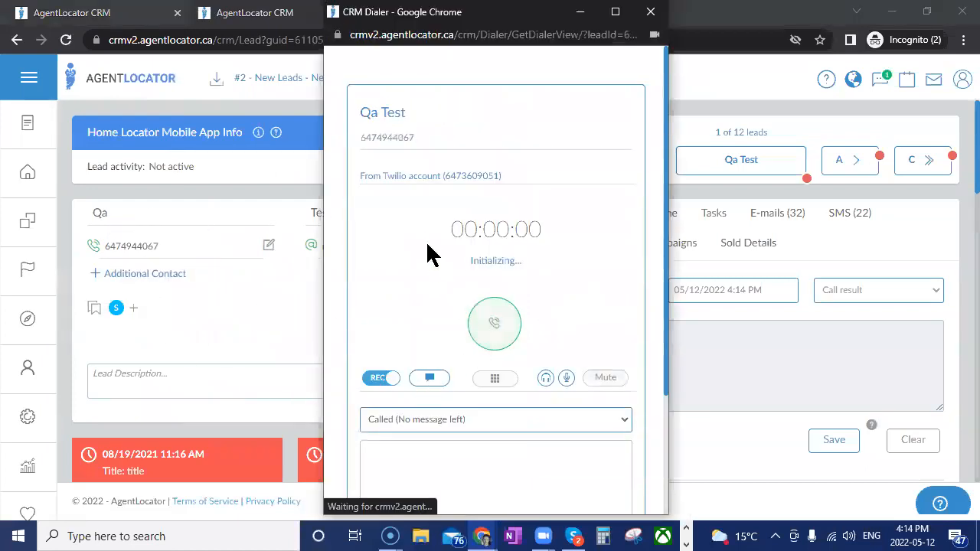
{"action": "left_click_drag", "start_coordinate": [483, 234], "coordinate": [546, 237]}
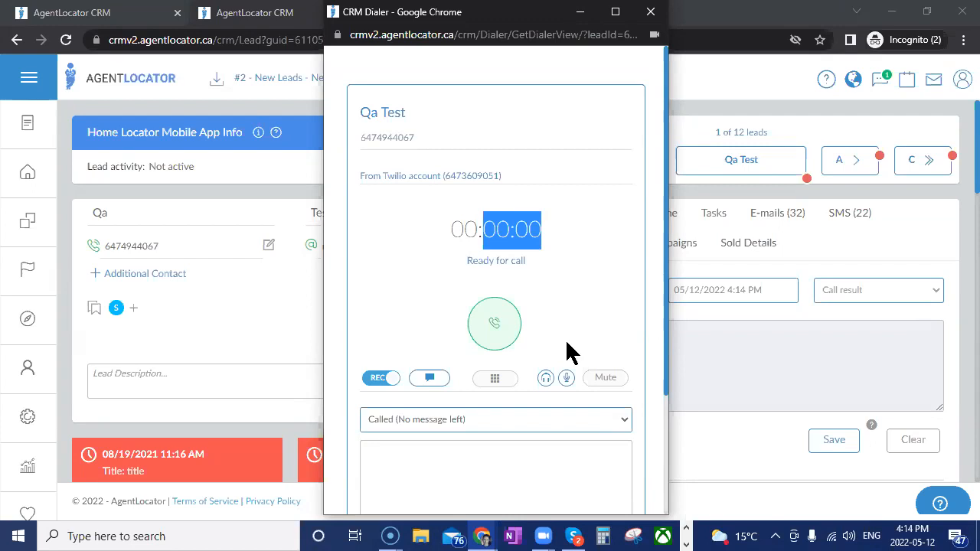
{"action": "left_click", "coordinate": [497, 331]}
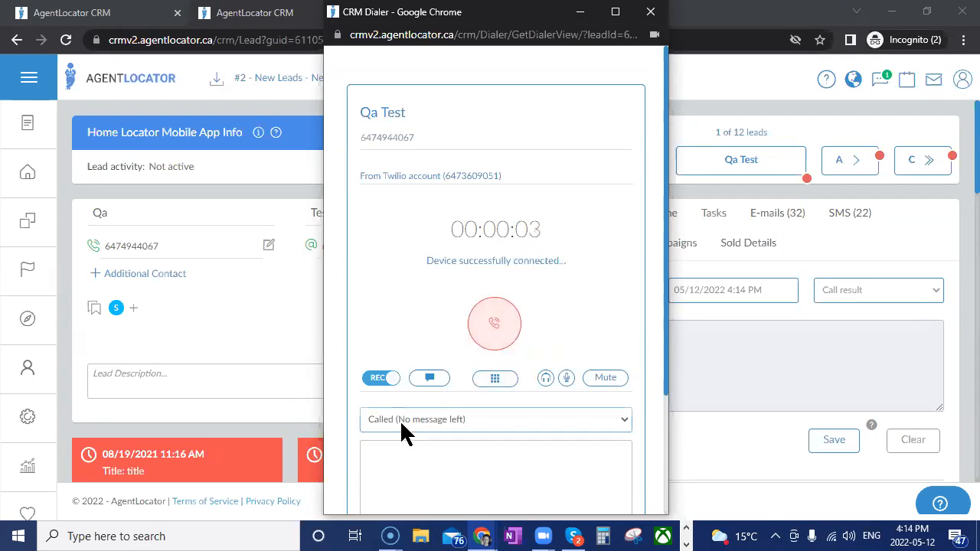
{"action": "left_click", "coordinate": [492, 324]}
{"action": "left_click", "coordinate": [509, 339]}
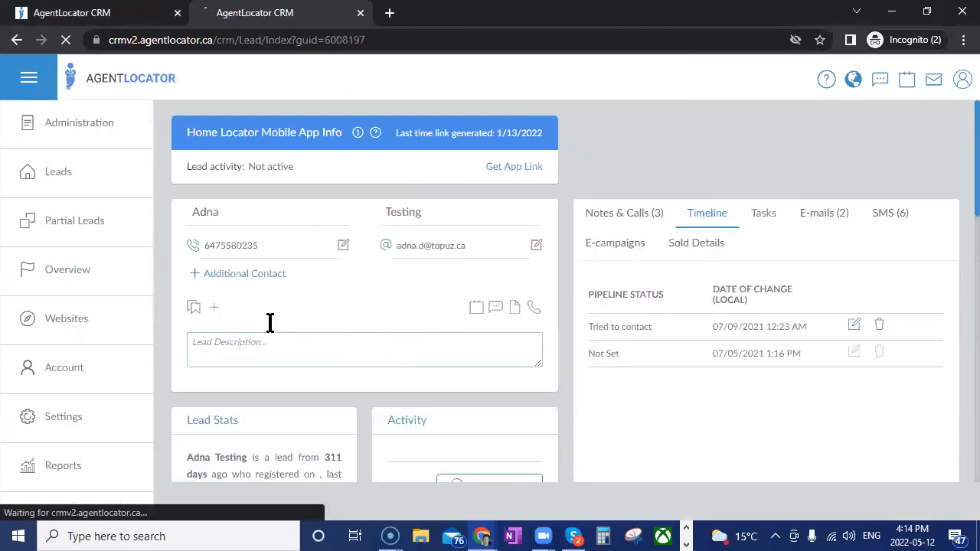
Dial the second lead from its record, end the call, and move on to the following lead
{"action": "left_click", "coordinate": [143, 256]}
{"action": "left_click", "coordinate": [142, 289]}
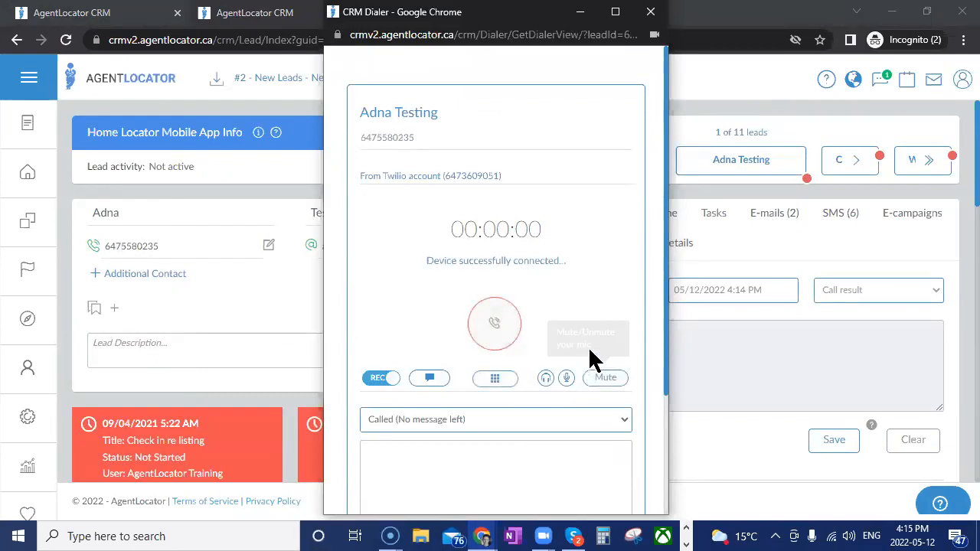
{"action": "left_click", "coordinate": [498, 334]}
{"action": "left_click", "coordinate": [511, 343]}
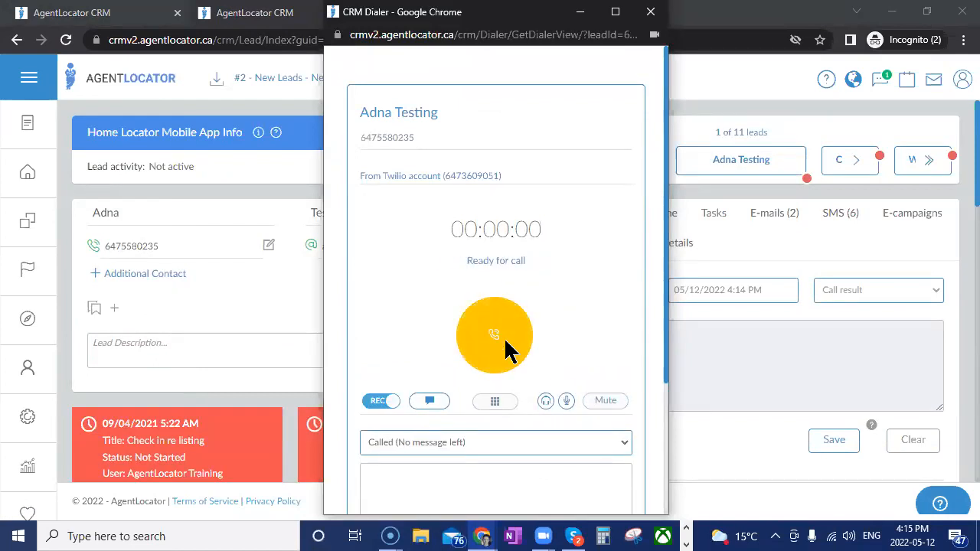
{"action": "left_click", "coordinate": [851, 161]}
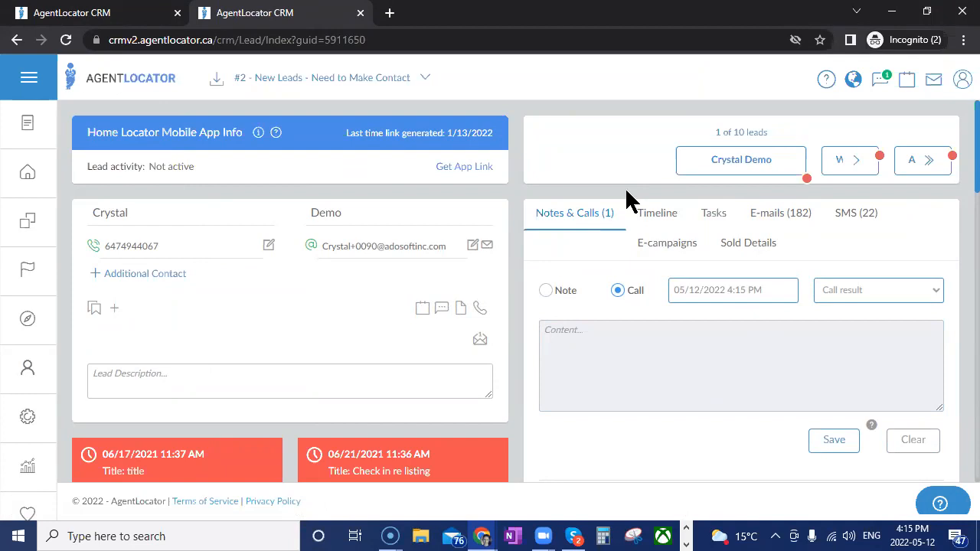
Return to the leads list, review the saved filters, and enter 2 for the Lead Was Not Contacted By Phone condition
{"action": "left_click", "coordinate": [42, 181]}
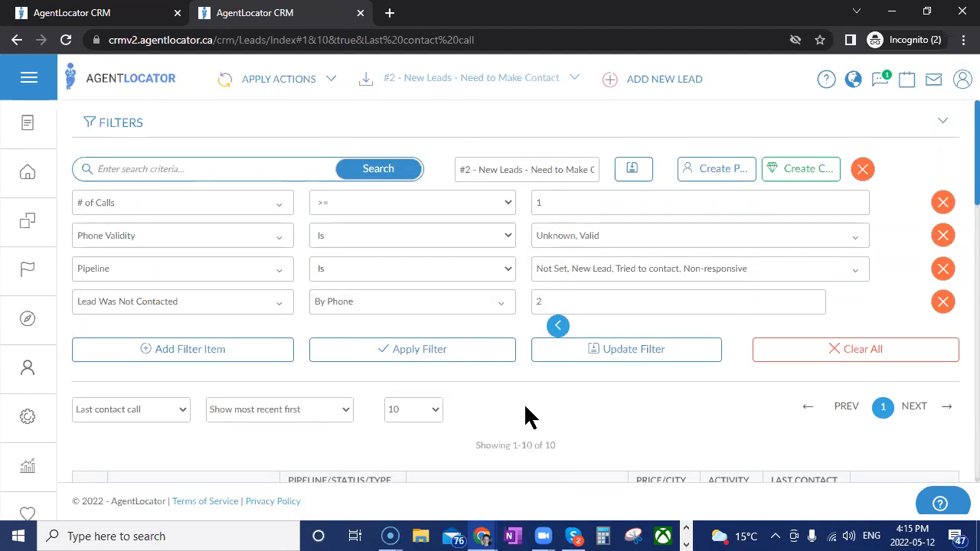
{"action": "left_click", "coordinate": [505, 97]}
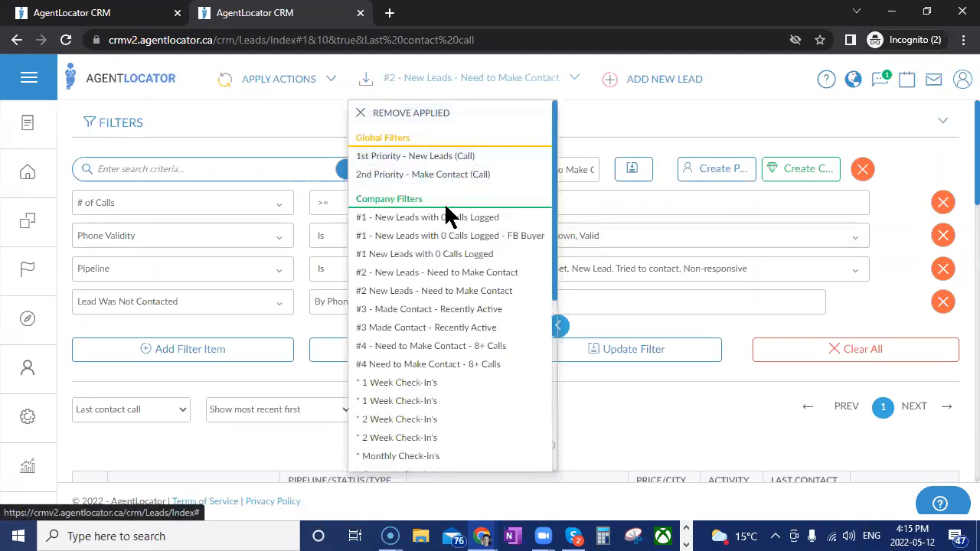
{"action": "left_click", "coordinate": [594, 423]}
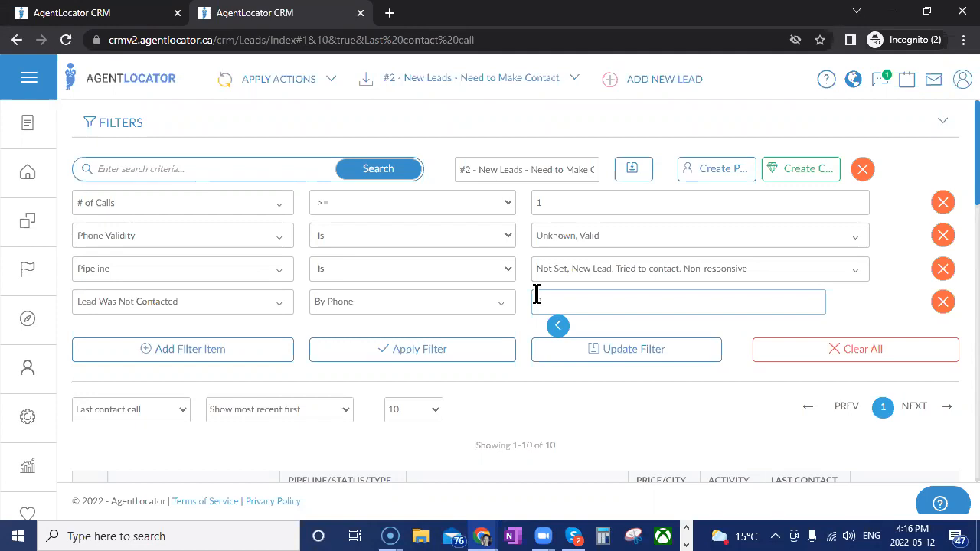
{"action": "type", "text": "2"}
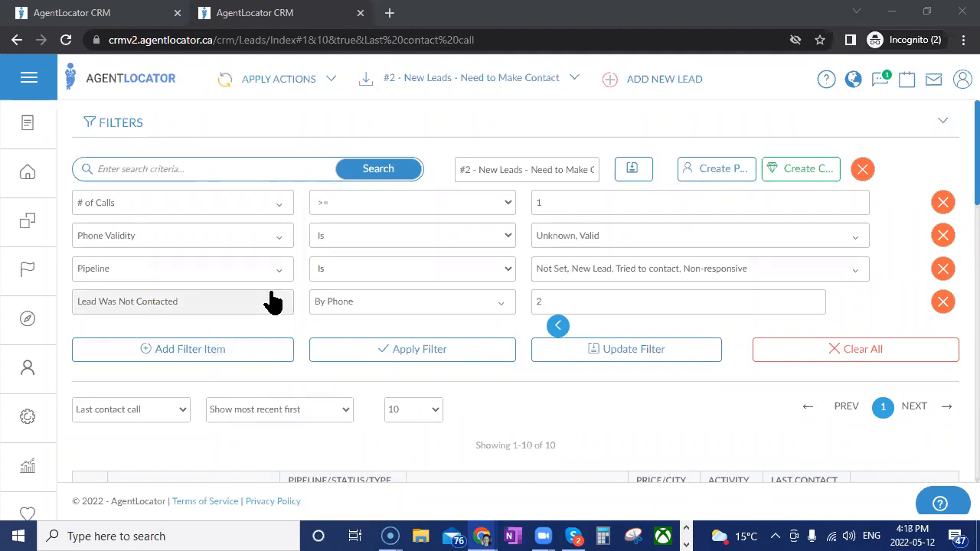
Open a lead's record from the filtered leads list
{"action": "scroll", "coordinate": [451, 386], "scroll_direction": "down", "scroll_amount": 3}
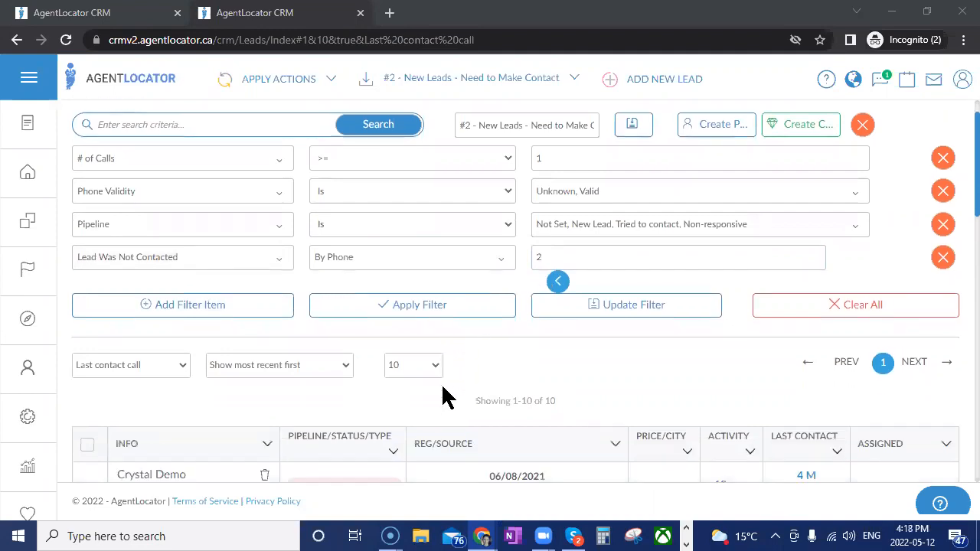
{"action": "left_click", "coordinate": [137, 397]}
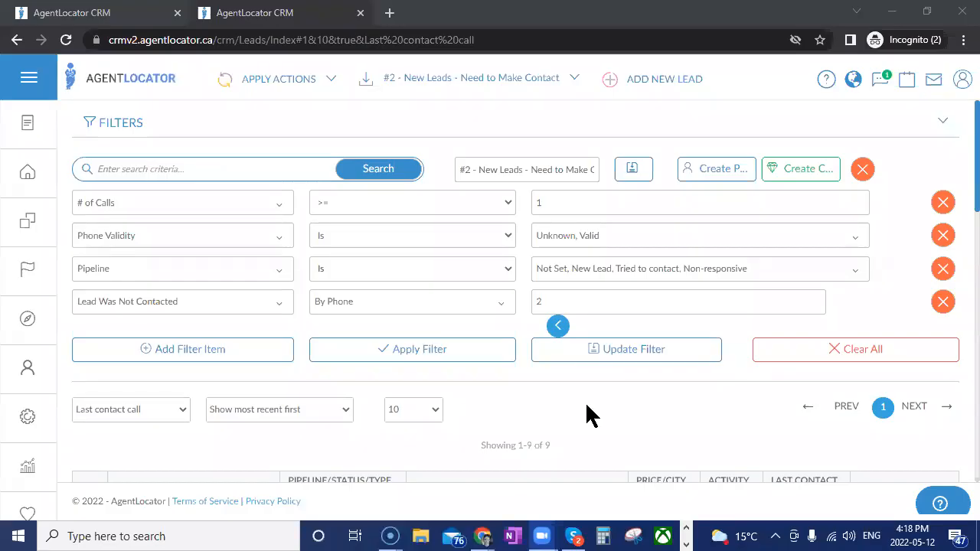
Review the leads in the #2 - New Leads - Need to Make Contact list and look over the saved filters
{"action": "scroll", "coordinate": [590, 416], "scroll_direction": "down", "scroll_amount": 5}
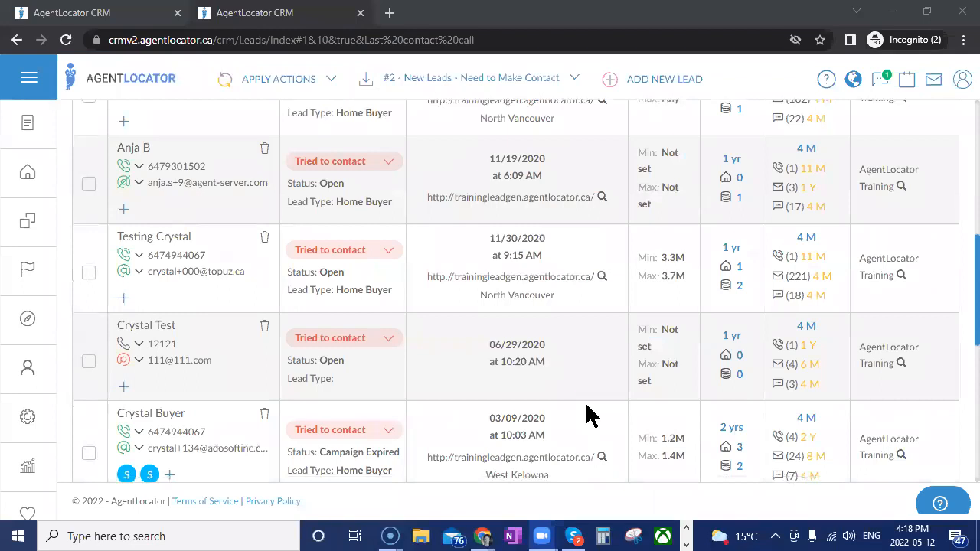
{"action": "scroll", "coordinate": [588, 416], "scroll_direction": "up", "scroll_amount": 5}
{"action": "left_click", "coordinate": [458, 85]}
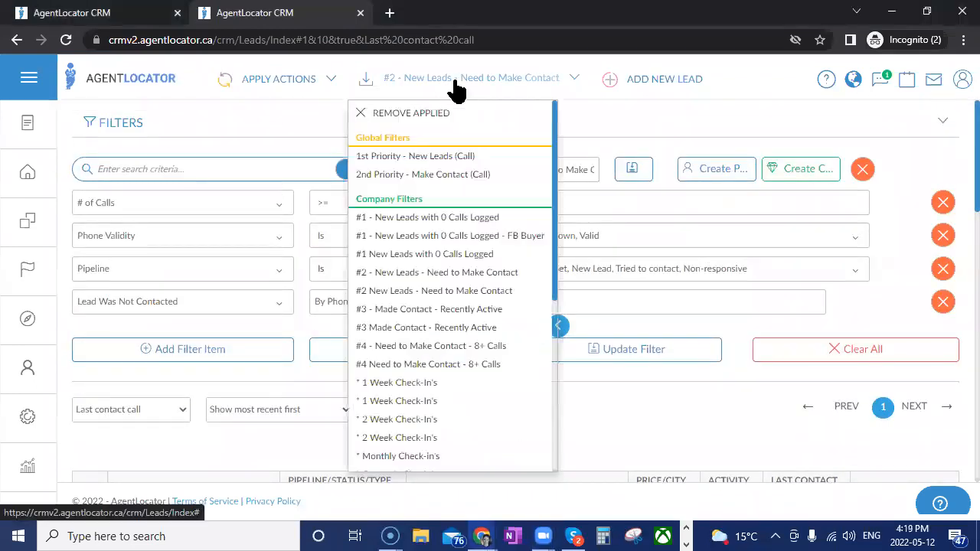
{"action": "left_click", "coordinate": [646, 405]}
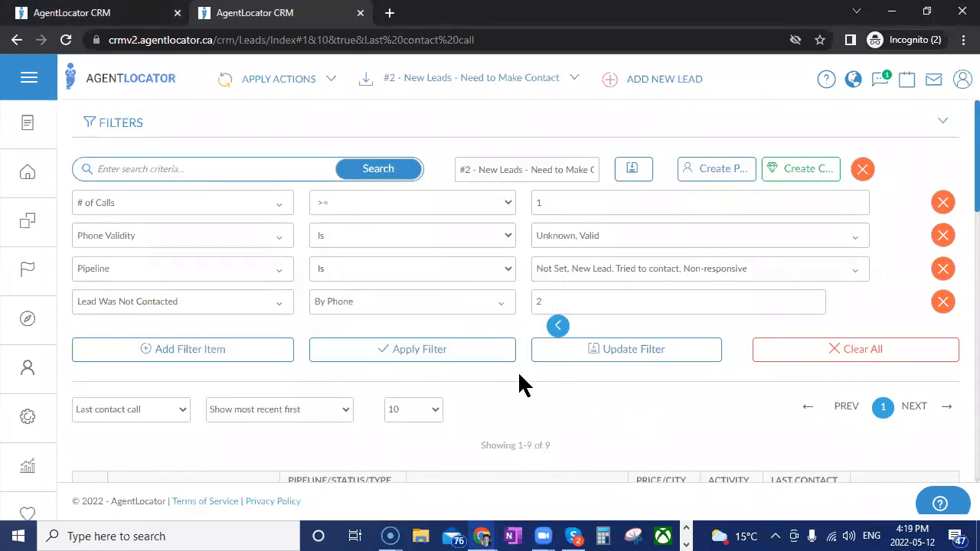
{"action": "scroll", "coordinate": [551, 431], "scroll_direction": "down", "scroll_amount": 1}
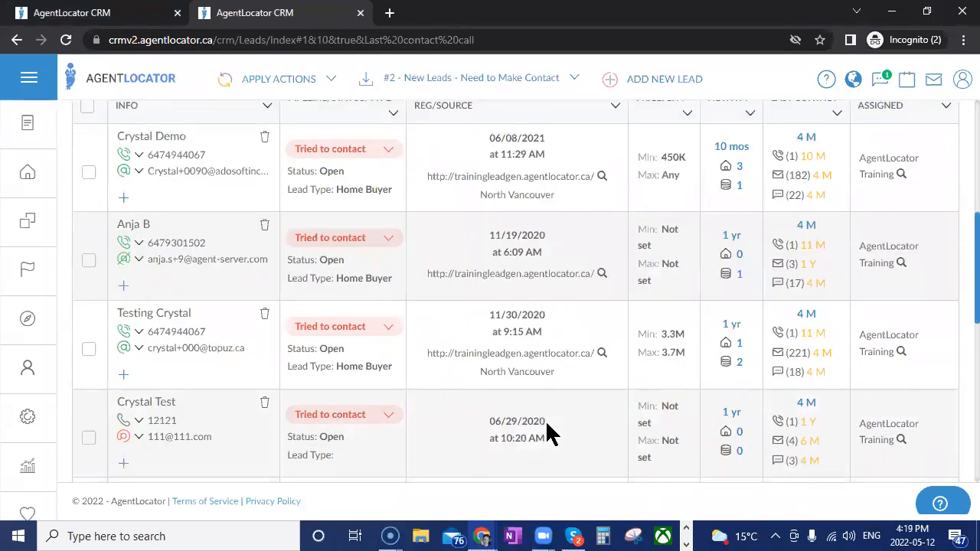
Mark the phone number of the lead registered 06/29/2020 as invalid and change that lead's pipeline stage
{"action": "scroll", "coordinate": [545, 433], "scroll_direction": "down", "scroll_amount": 2}
{"action": "left_click", "coordinate": [139, 268]}
{"action": "left_click", "coordinate": [149, 310]}
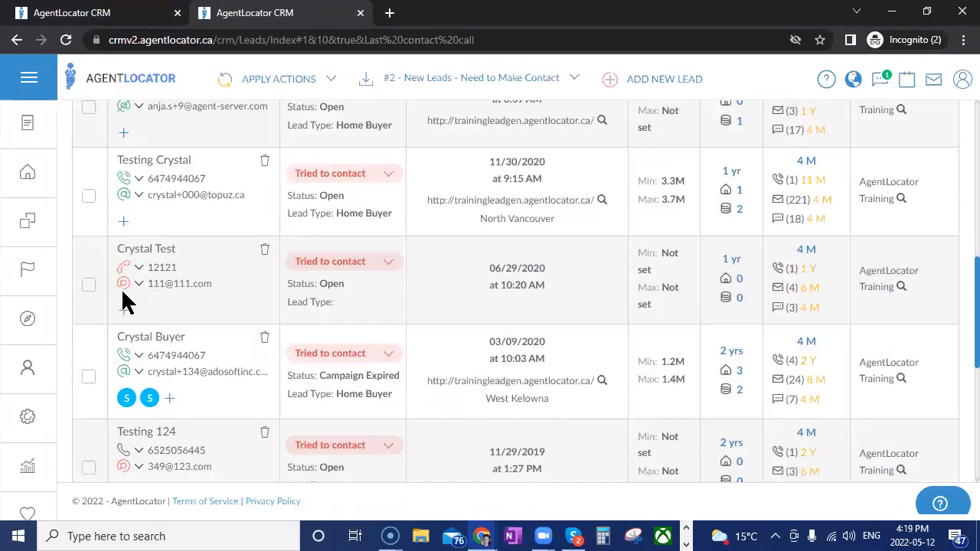
{"action": "left_click", "coordinate": [353, 263]}
{"action": "scroll", "coordinate": [317, 258], "scroll_direction": "down", "scroll_amount": 4}
{"action": "left_click", "coordinate": [317, 221]}
Examine the updated #2 - New Leads - Need to Make Contact list, its filter conditions and the available saved filters
{"action": "scroll", "coordinate": [435, 352], "scroll_direction": "up", "scroll_amount": 3}
{"action": "scroll", "coordinate": [433, 345], "scroll_direction": "up", "scroll_amount": 4}
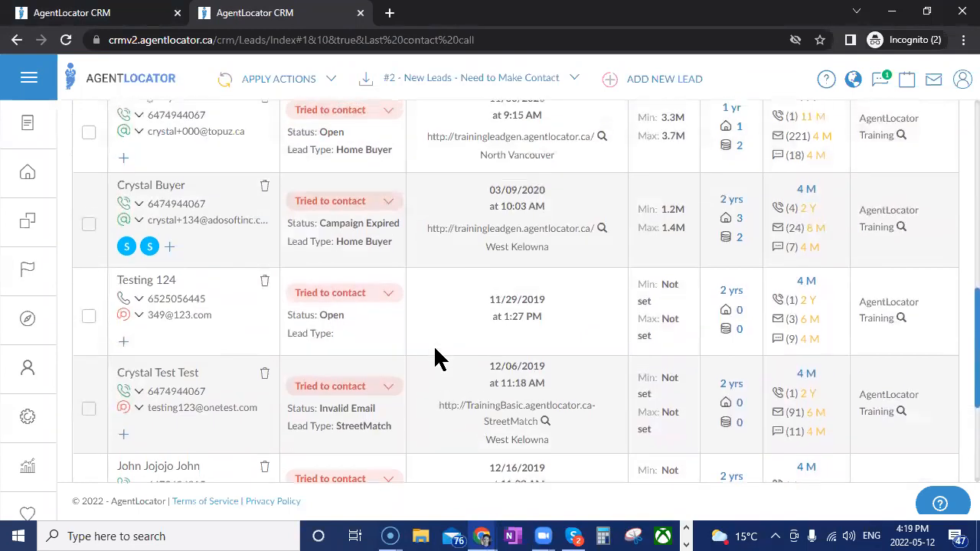
{"action": "scroll", "coordinate": [711, 405], "scroll_direction": "up", "scroll_amount": 4}
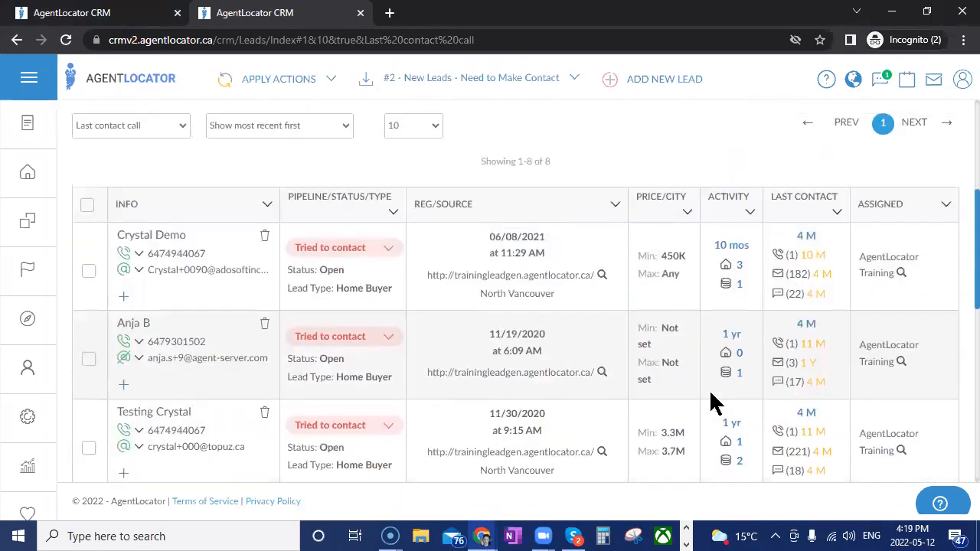
{"action": "left_click", "coordinate": [490, 85]}
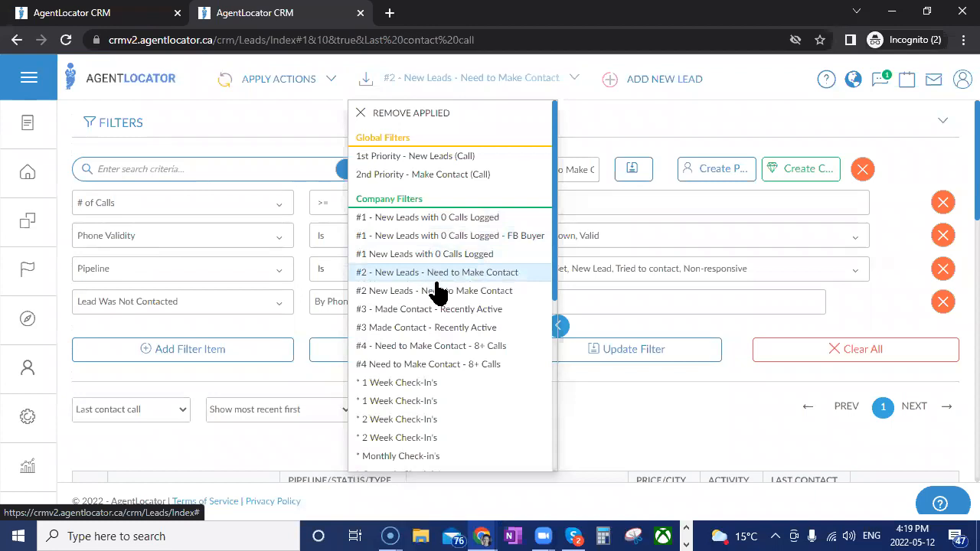
{"action": "left_click", "coordinate": [621, 389]}
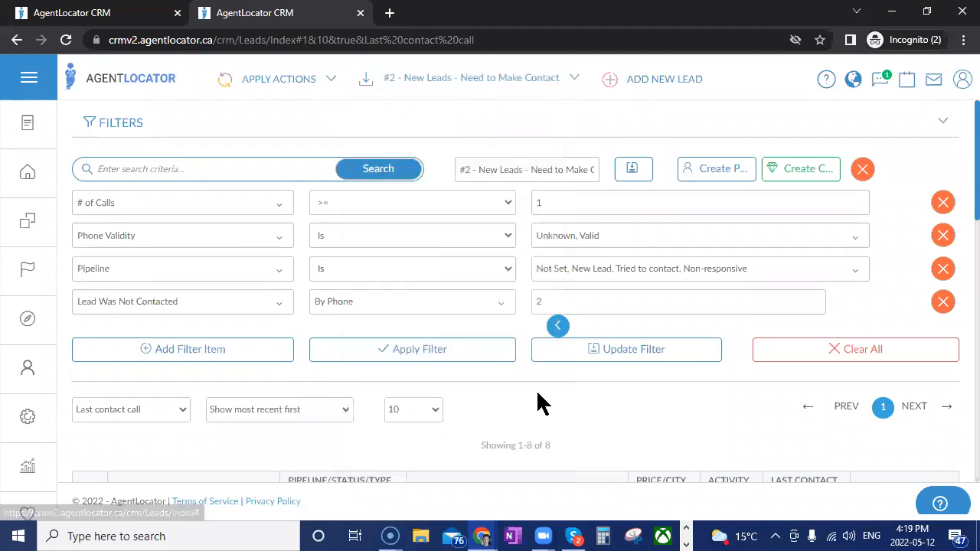
{"action": "scroll", "coordinate": [580, 449], "scroll_direction": "down", "scroll_amount": 1}
{"action": "scroll", "coordinate": [578, 446], "scroll_direction": "down", "scroll_amount": 5}
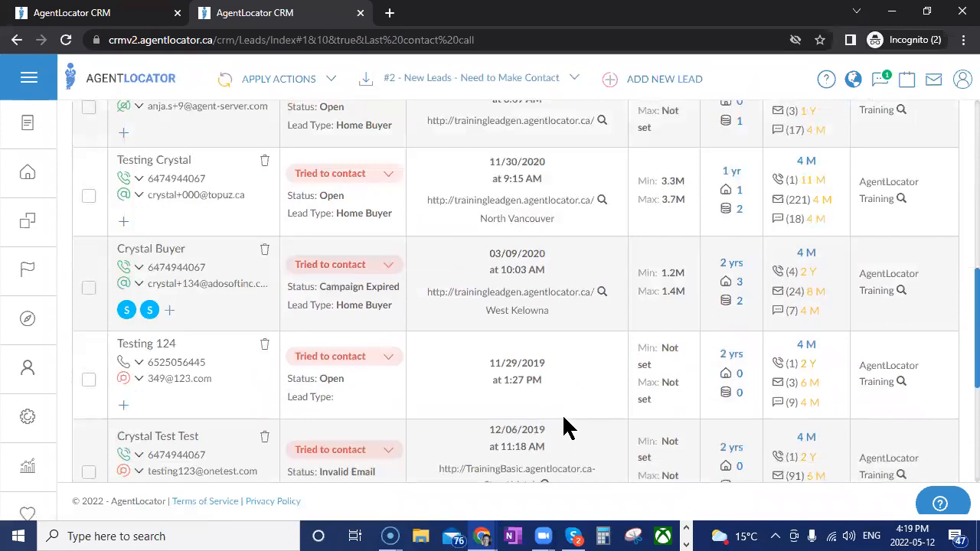
{"action": "scroll", "coordinate": [566, 429], "scroll_direction": "up", "scroll_amount": 6}
{"action": "scroll", "coordinate": [563, 429], "scroll_direction": "up", "scroll_amount": 1}
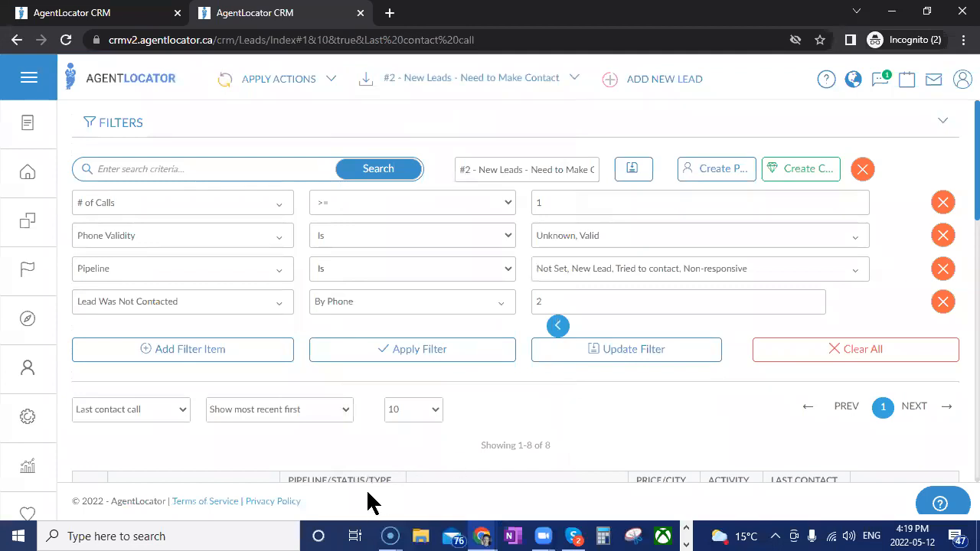
Apply the #3 - Made Contact - Recently Active saved filter and view its leads
{"action": "left_click", "coordinate": [509, 79]}
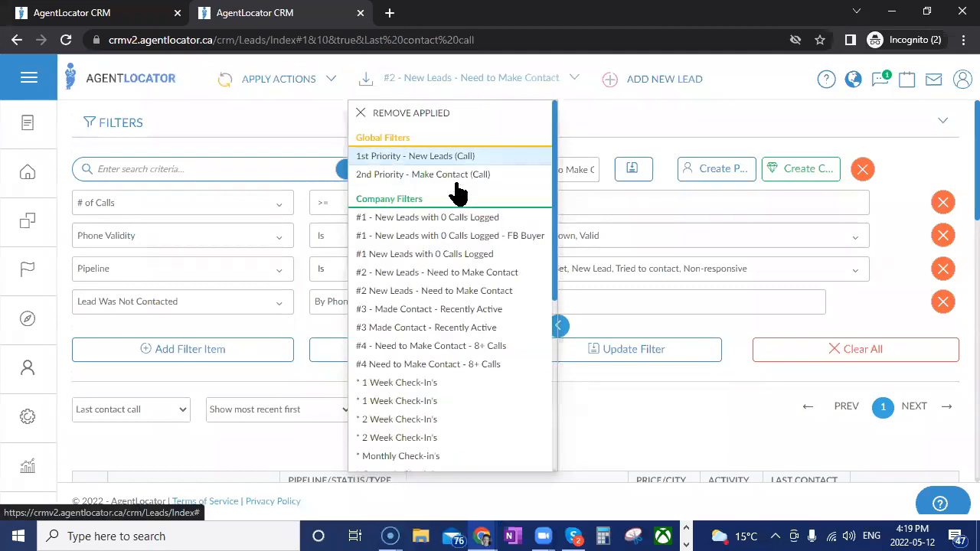
{"action": "left_click", "coordinate": [418, 310]}
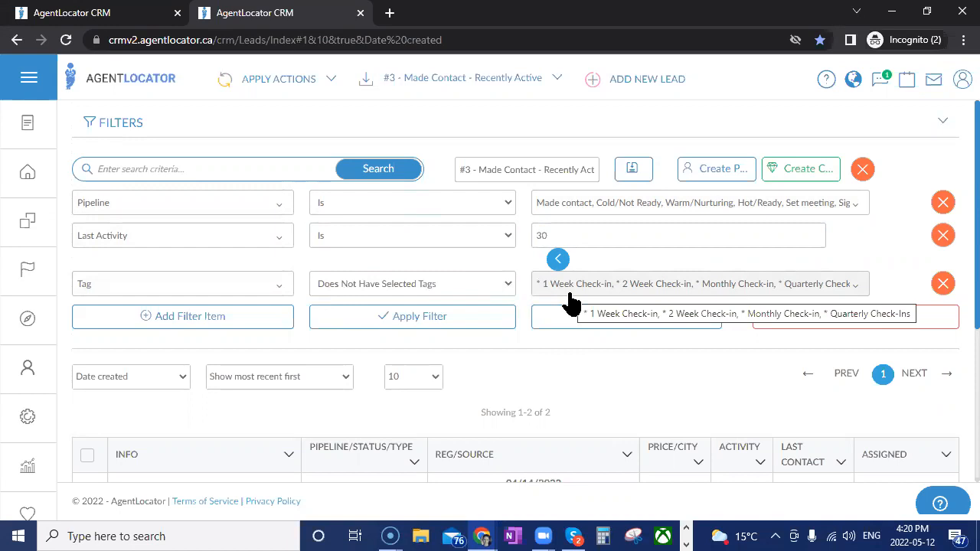
{"action": "scroll", "coordinate": [636, 400], "scroll_direction": "down", "scroll_amount": 3}
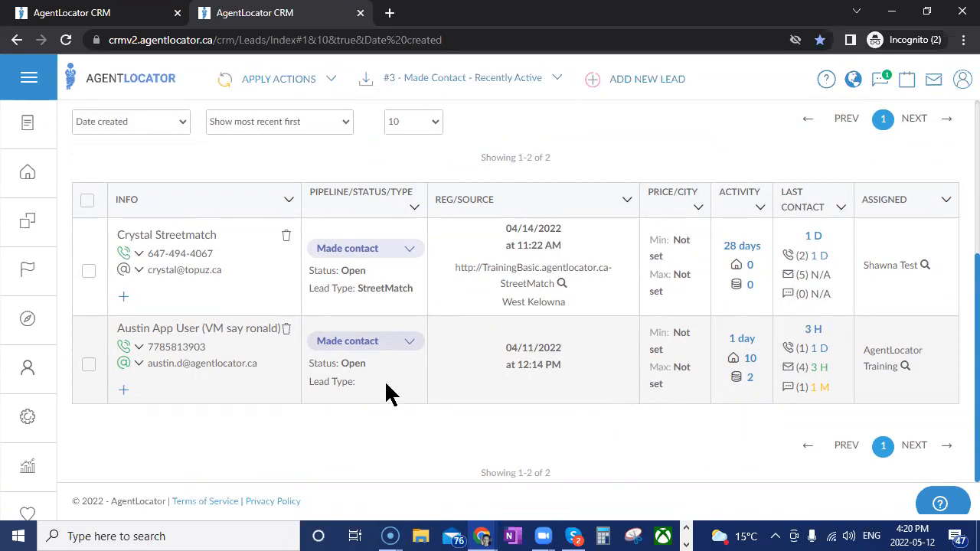
Compare the #3 filter's pipeline, last activity and tag conditions with its leads, and look over the saved check-in filters
{"action": "scroll", "coordinate": [386, 383], "scroll_direction": "up", "scroll_amount": 1}
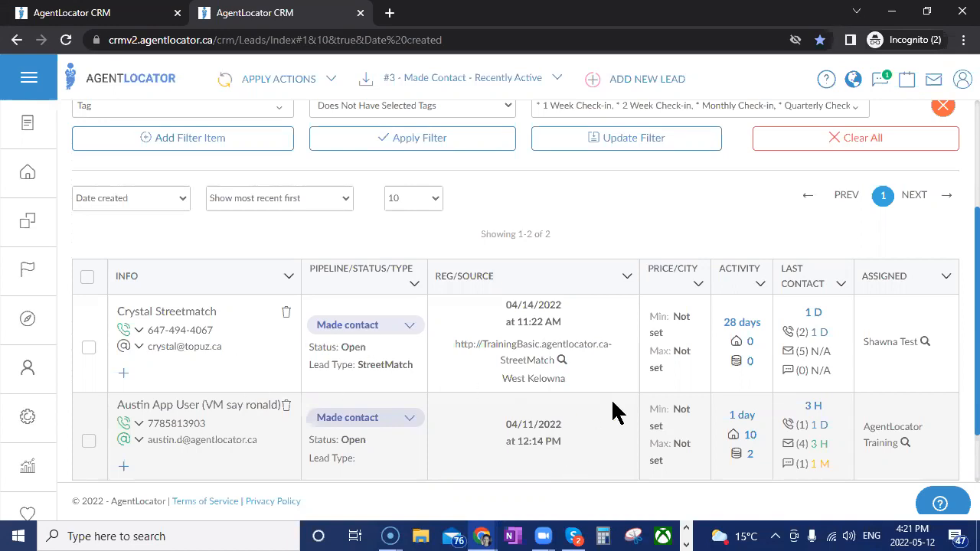
{"action": "scroll", "coordinate": [613, 414], "scroll_direction": "up", "scroll_amount": 2}
{"action": "scroll", "coordinate": [612, 414], "scroll_direction": "down", "scroll_amount": 2}
{"action": "scroll", "coordinate": [612, 413], "scroll_direction": "down", "scroll_amount": 1}
{"action": "scroll", "coordinate": [612, 413], "scroll_direction": "up", "scroll_amount": 2}
{"action": "scroll", "coordinate": [612, 413], "scroll_direction": "up", "scroll_amount": 1}
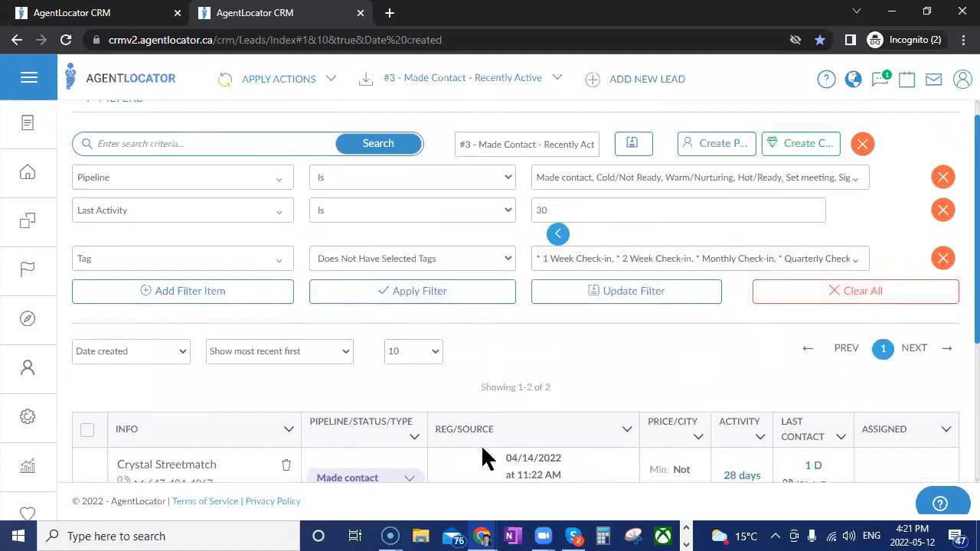
{"action": "left_click", "coordinate": [528, 81]}
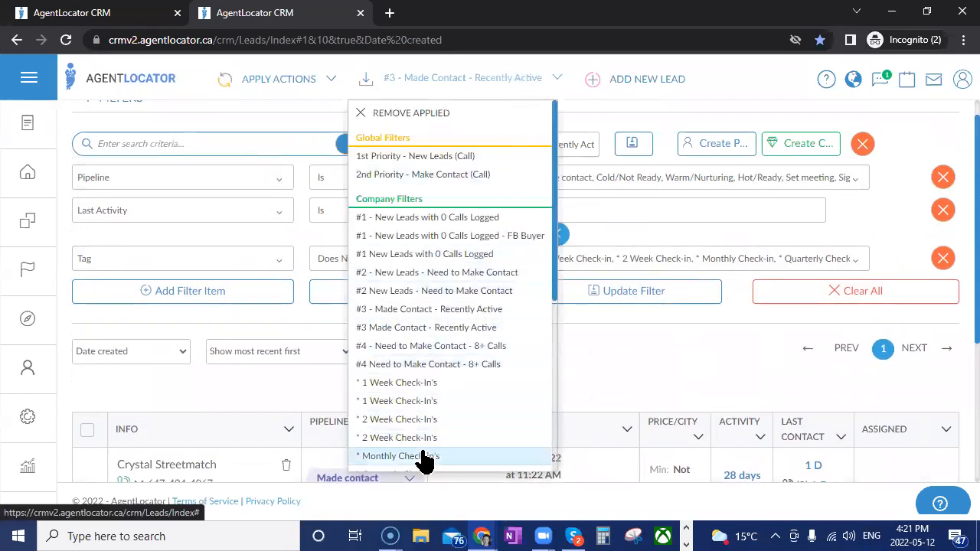
{"action": "left_click", "coordinate": [645, 413]}
Assign the * 1 Week Check-in tag to the StreetMatch lead registered 04/14/2022 in the #3 list
{"action": "scroll", "coordinate": [628, 405], "scroll_direction": "down", "scroll_amount": 1}
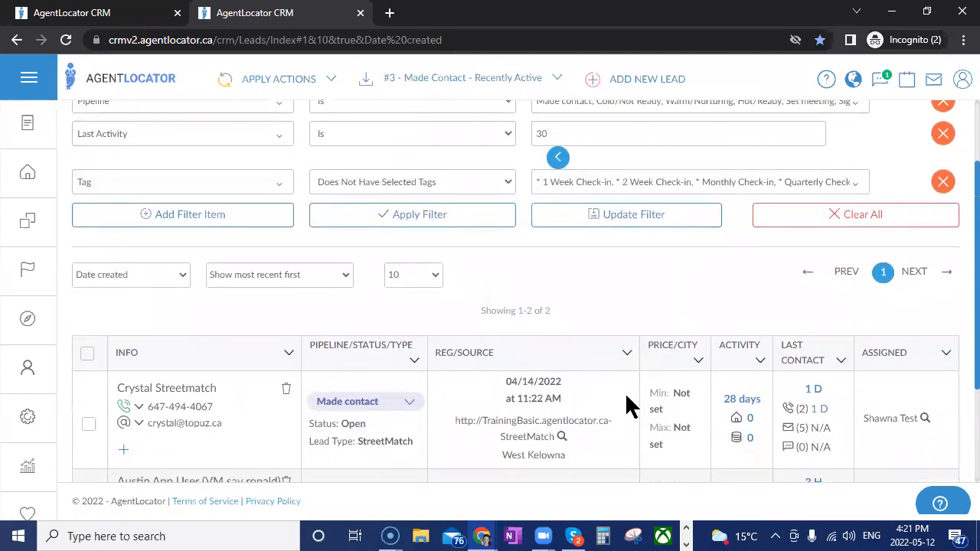
{"action": "left_click", "coordinate": [123, 450]}
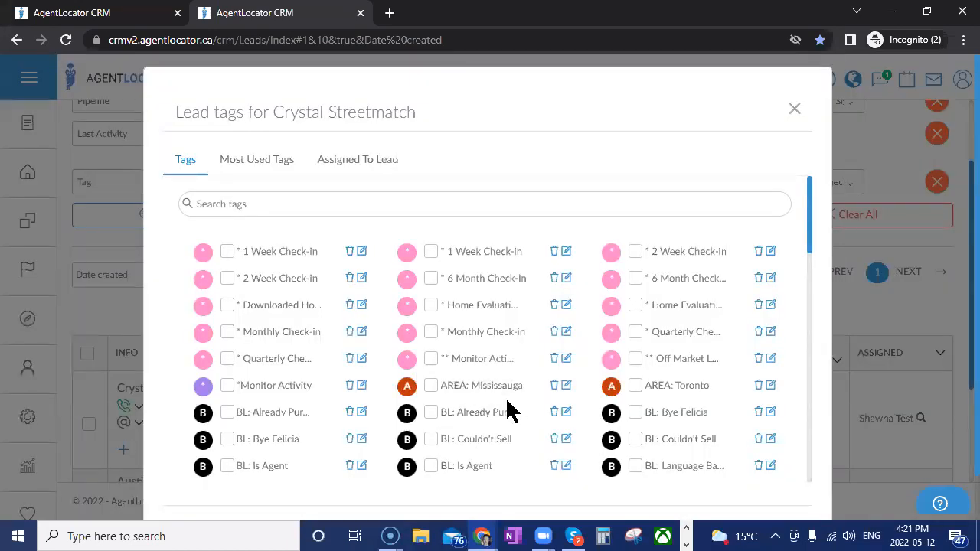
{"action": "scroll", "coordinate": [507, 409], "scroll_direction": "down", "scroll_amount": 1}
{"action": "scroll", "coordinate": [507, 409], "scroll_direction": "up", "scroll_amount": 1}
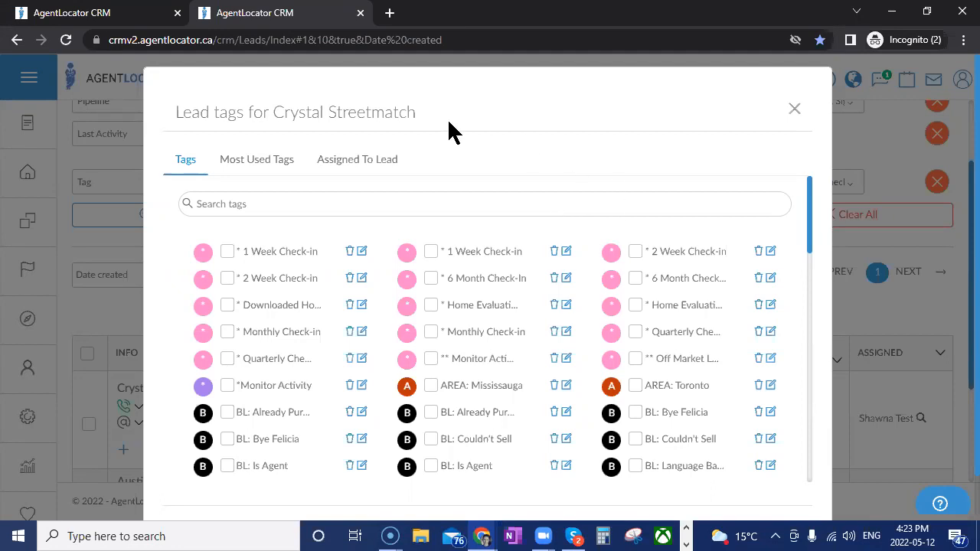
{"action": "left_click", "coordinate": [227, 251]}
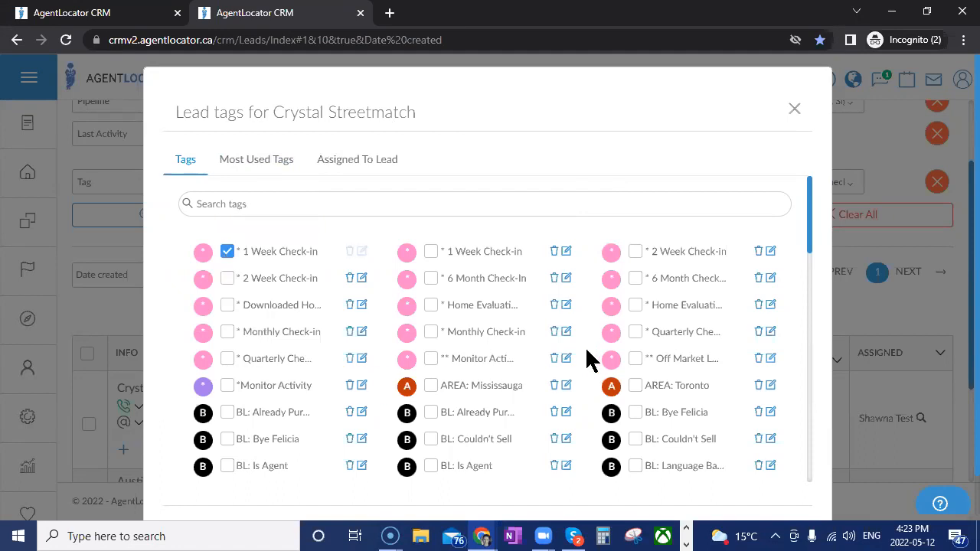
{"action": "scroll", "coordinate": [811, 211], "scroll_direction": "down", "scroll_amount": 3}
{"action": "scroll", "coordinate": [814, 372], "scroll_direction": "down", "scroll_amount": 2}
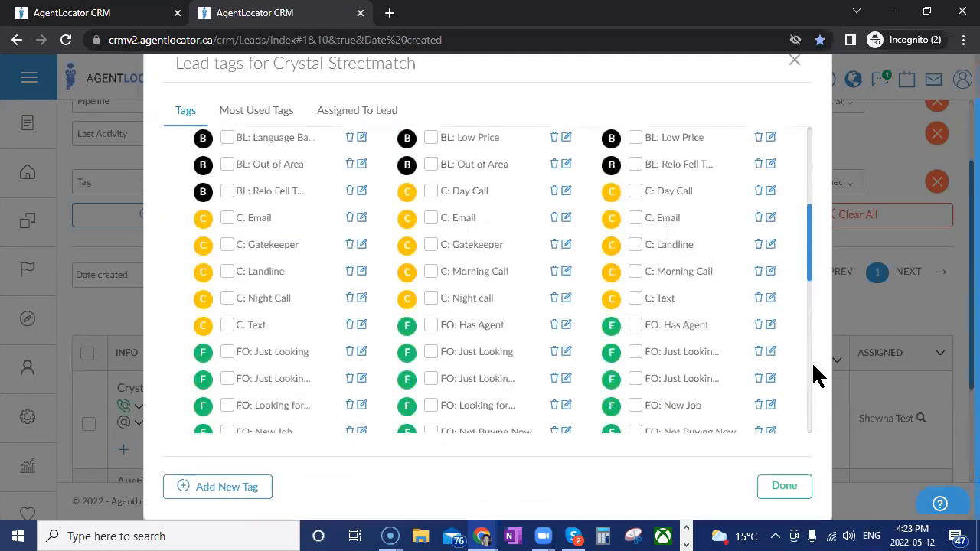
{"action": "left_click", "coordinate": [795, 494]}
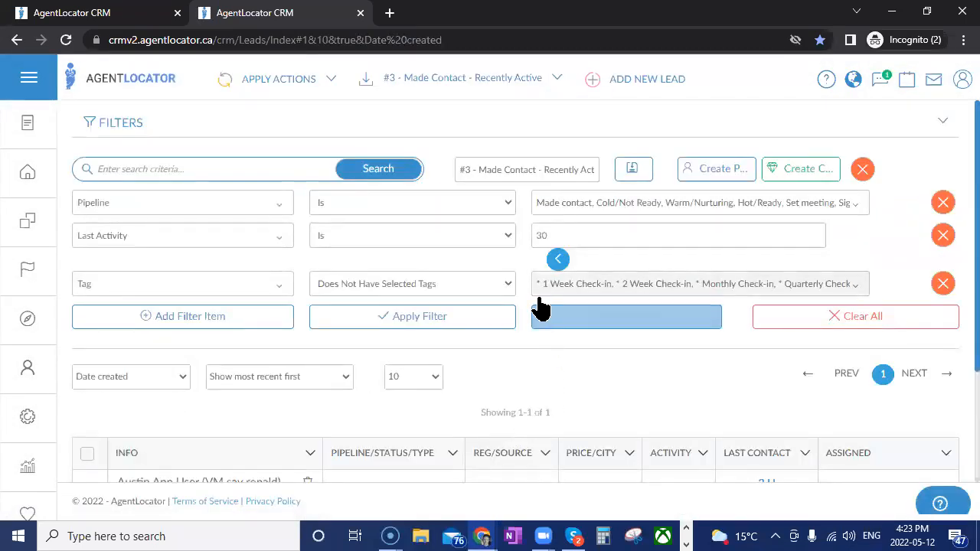
Check the leads in the #3 list against the check-in tags its filter excludes
{"action": "scroll", "coordinate": [626, 344], "scroll_direction": "down", "scroll_amount": 2}
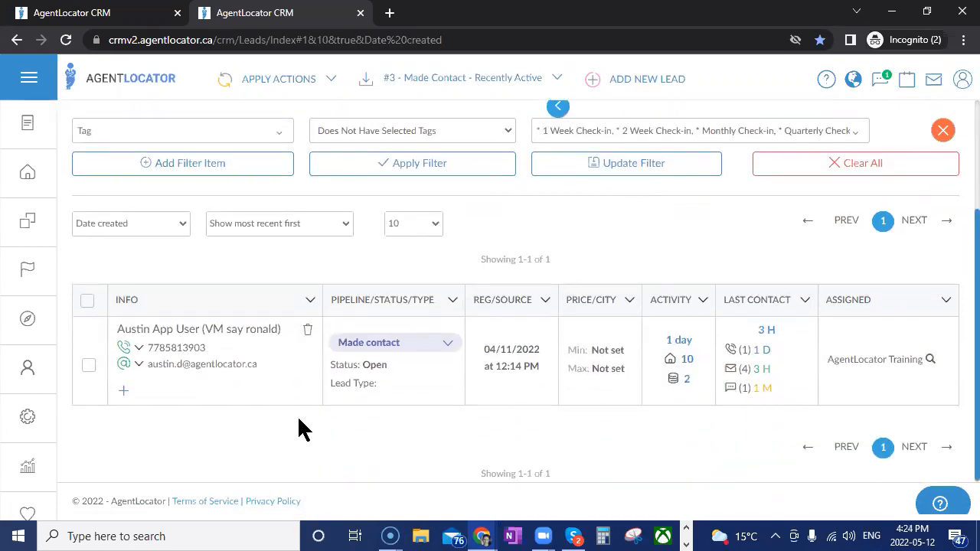
{"action": "scroll", "coordinate": [609, 373], "scroll_direction": "up", "scroll_amount": 1}
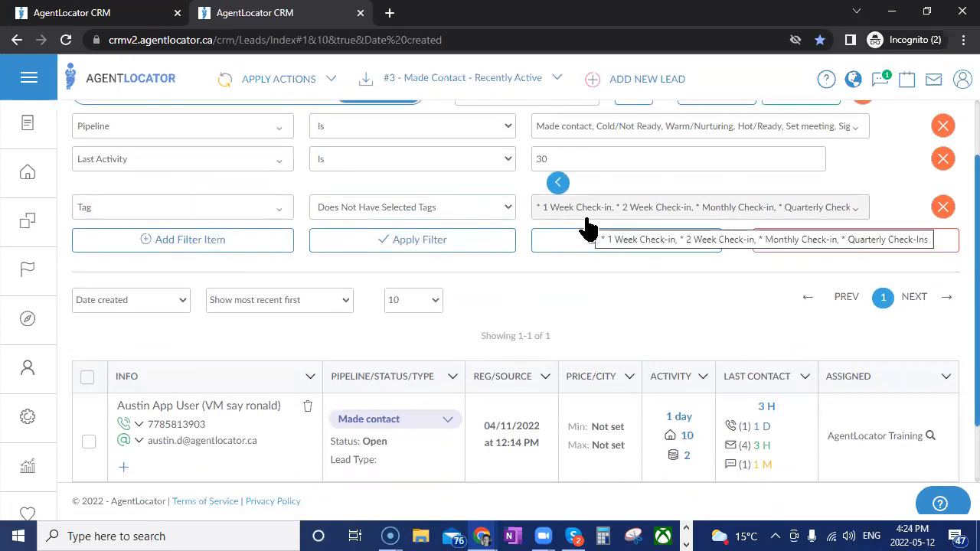
{"action": "scroll", "coordinate": [591, 340], "scroll_direction": "down", "scroll_amount": 1}
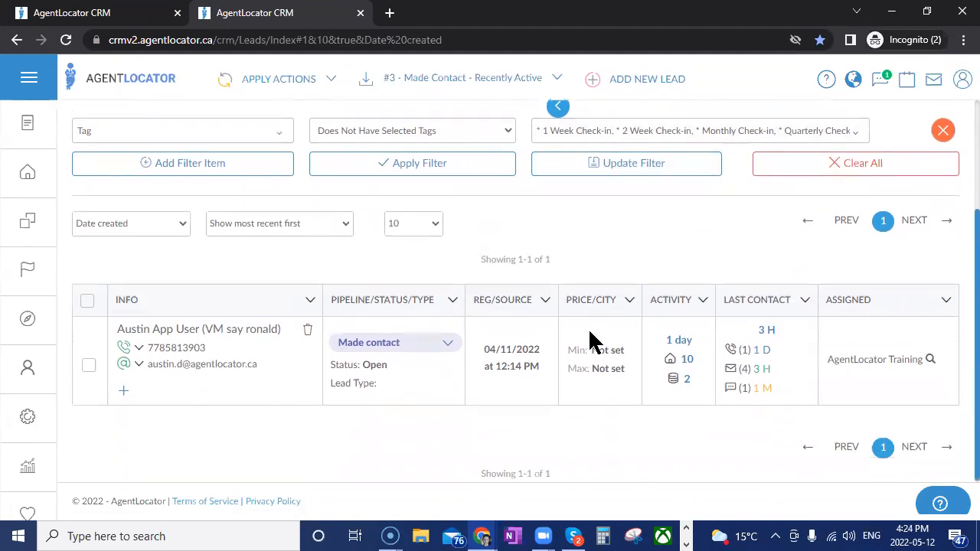
Apply the * 1 Week Check-In's saved filter and review its conditions and the lead's last contact details
{"action": "left_click", "coordinate": [492, 96]}
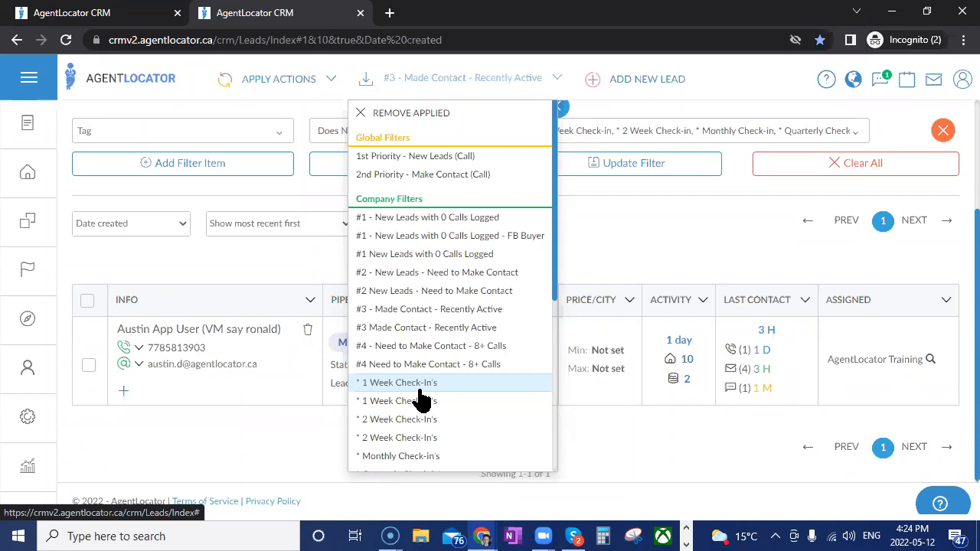
{"action": "left_click", "coordinate": [419, 387]}
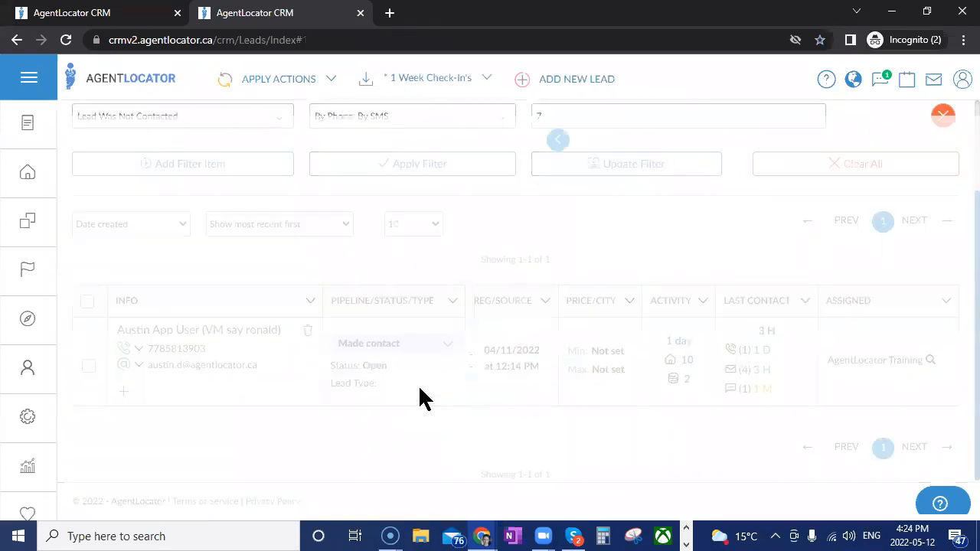
{"action": "scroll", "coordinate": [424, 398], "scroll_direction": "up", "scroll_amount": 2}
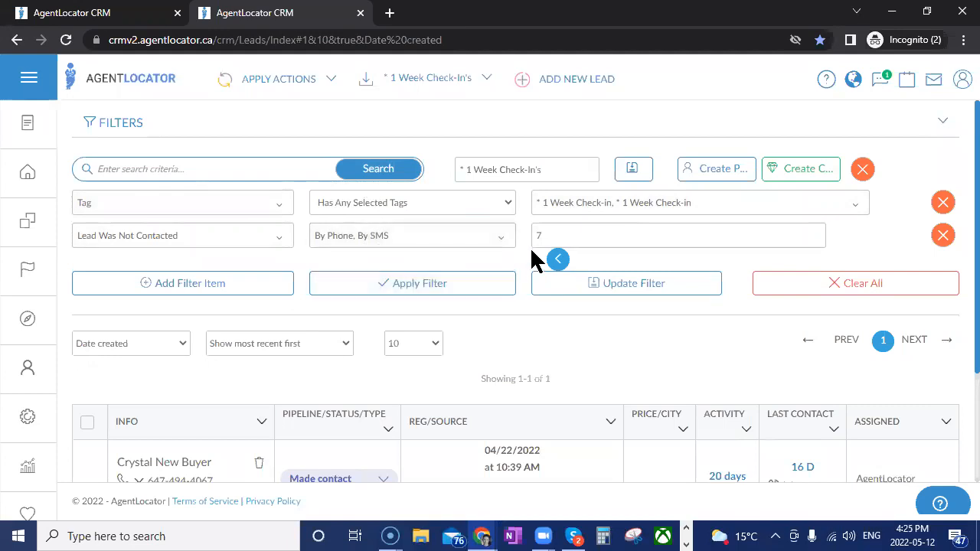
{"action": "scroll", "coordinate": [783, 383], "scroll_direction": "down", "scroll_amount": 2}
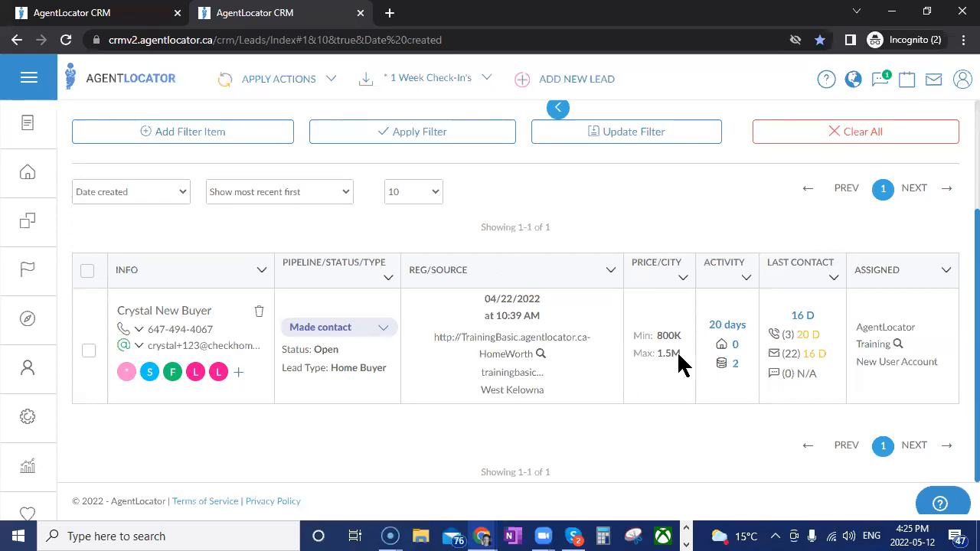
{"action": "scroll", "coordinate": [651, 291], "scroll_direction": "up", "scroll_amount": 1}
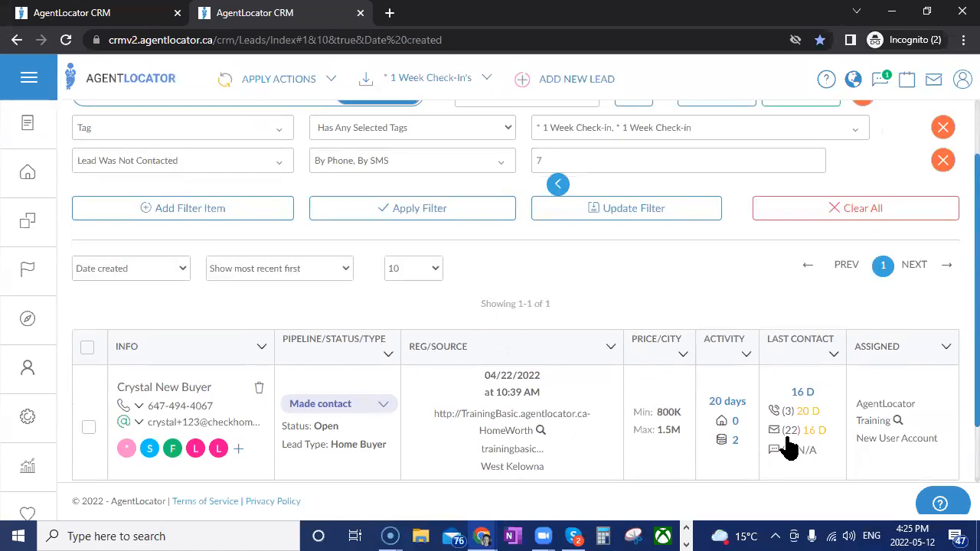
Apply the * 2 Week Check-In's saved filter and review its leads and conditions
{"action": "left_click", "coordinate": [443, 82]}
{"action": "scroll", "coordinate": [421, 358], "scroll_direction": "down", "scroll_amount": 1}
{"action": "scroll", "coordinate": [421, 358], "scroll_direction": "down", "scroll_amount": 1}
{"action": "left_click", "coordinate": [450, 352]}
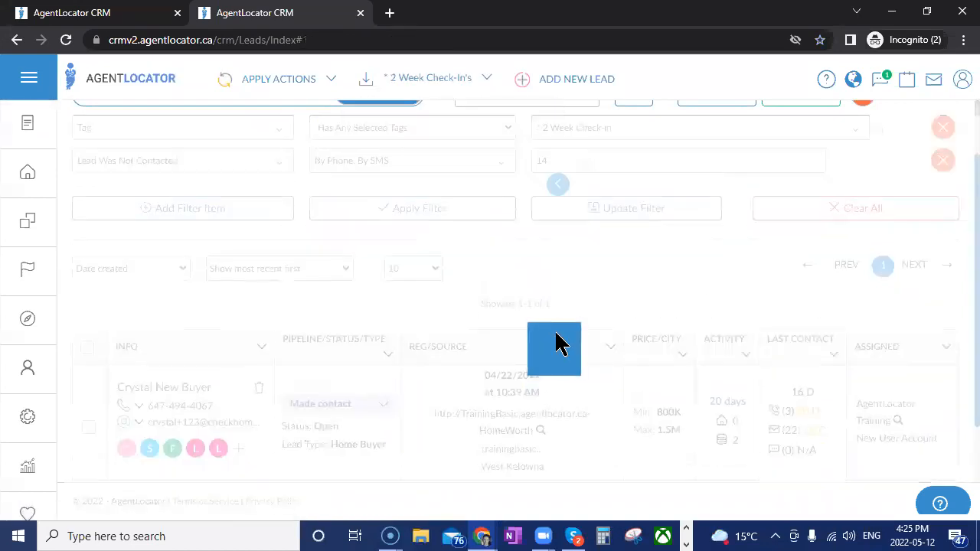
{"action": "scroll", "coordinate": [556, 344], "scroll_direction": "down", "scroll_amount": 2}
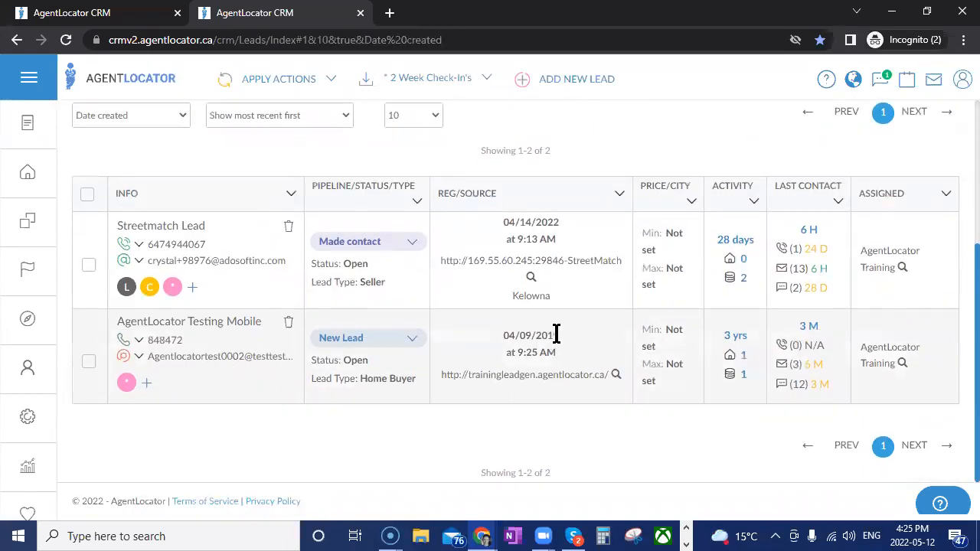
{"action": "scroll", "coordinate": [556, 334], "scroll_direction": "up", "scroll_amount": 3}
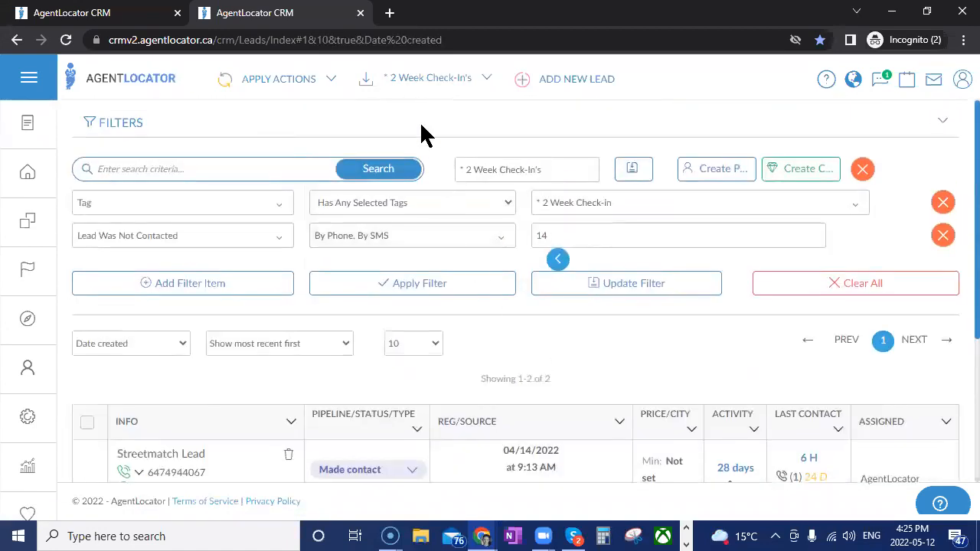
Apply the * Monthly Check-in's saved filter and review its conditions, including the available contact methods
{"action": "left_click", "coordinate": [429, 84]}
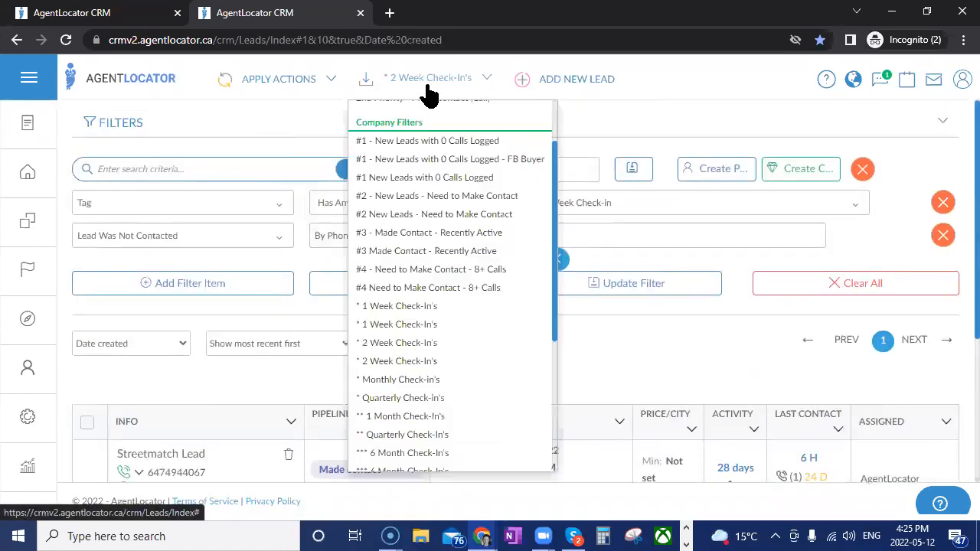
{"action": "left_click", "coordinate": [405, 380]}
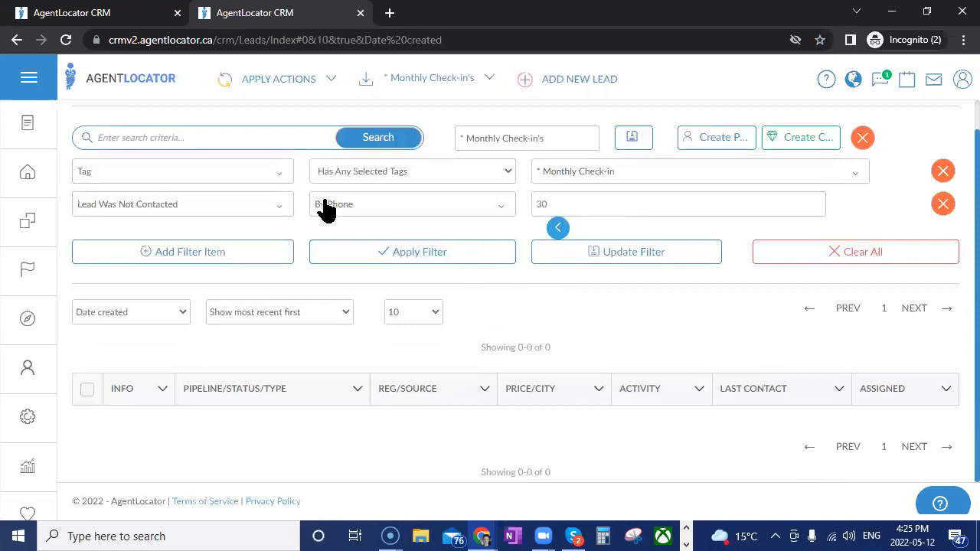
{"action": "left_click", "coordinate": [407, 211]}
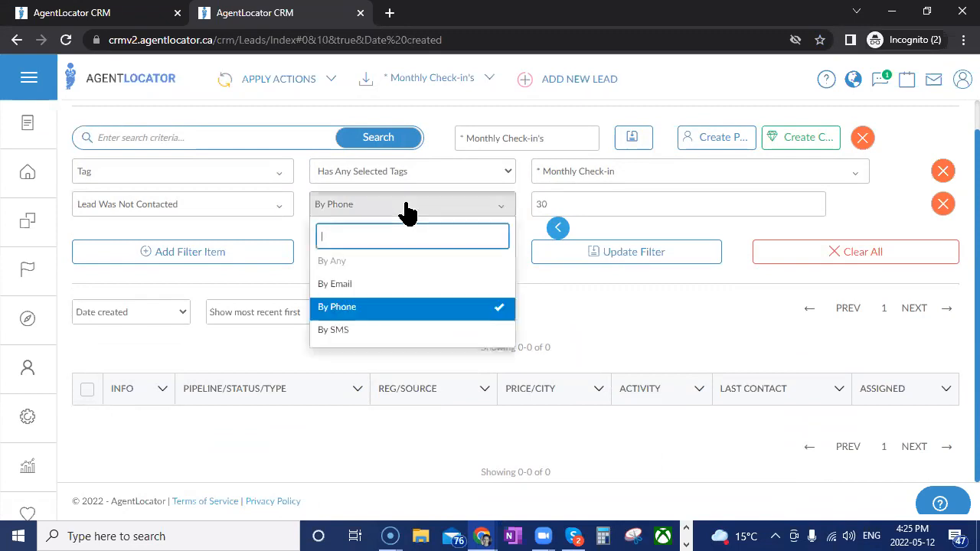
{"action": "left_click", "coordinate": [375, 331]}
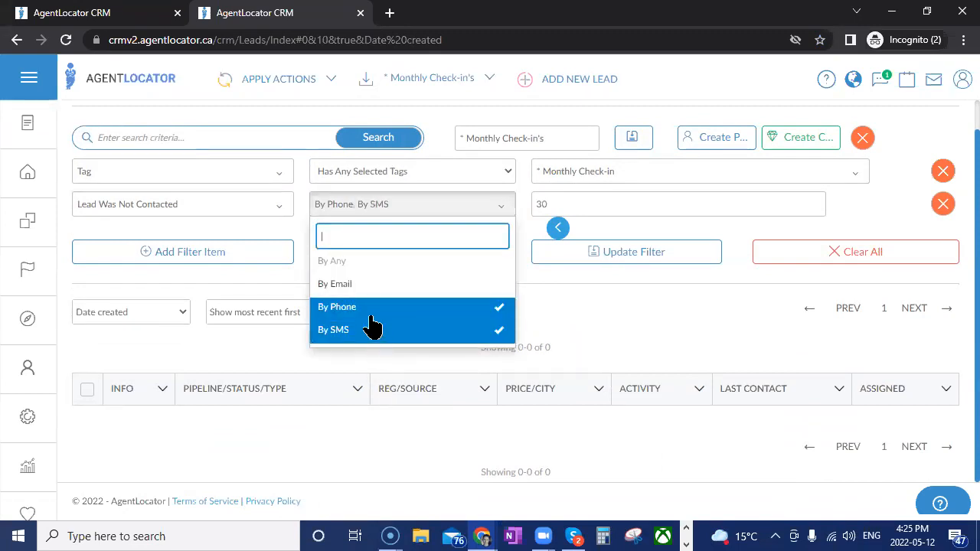
{"action": "left_click", "coordinate": [463, 337]}
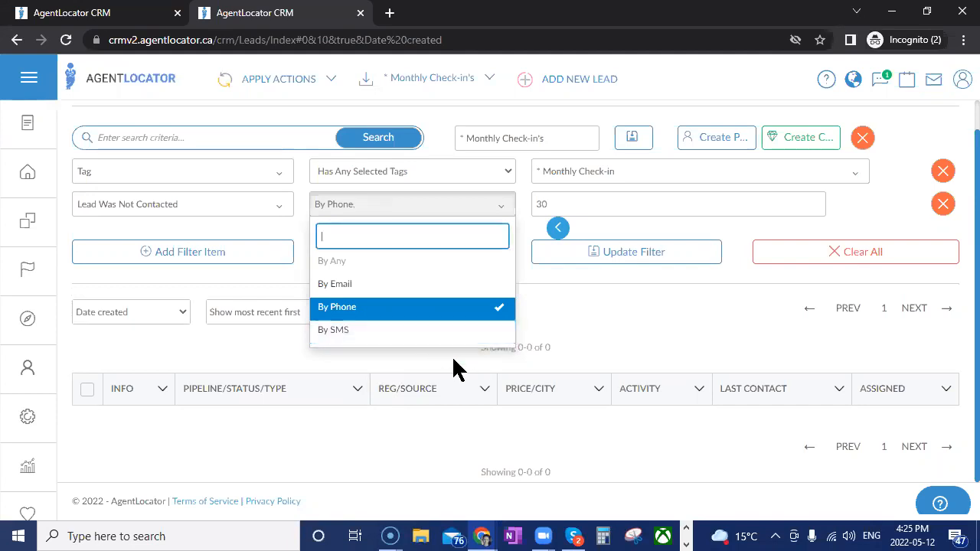
{"action": "left_click", "coordinate": [573, 322]}
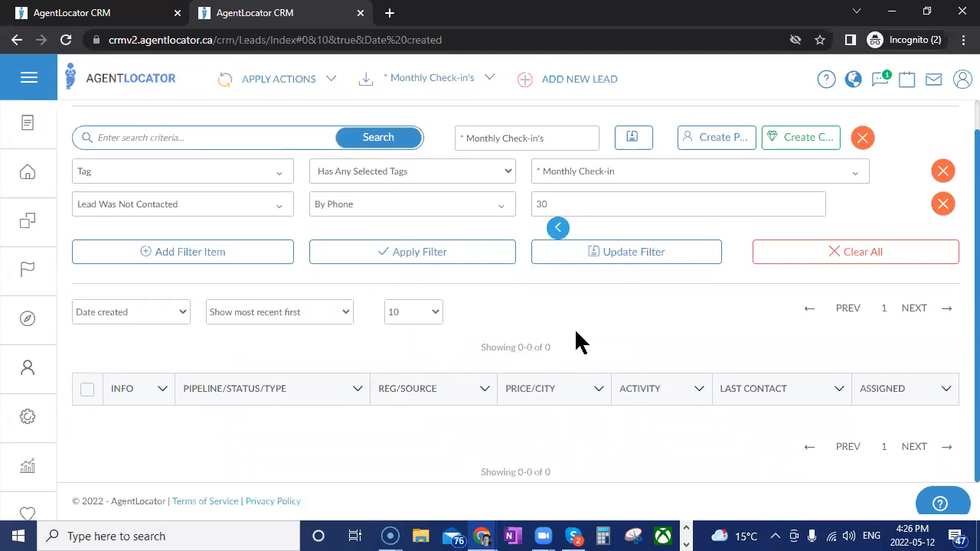
Apply the * Quarterly Check-in's saved filter and review its tag and contact conditions
{"action": "left_click", "coordinate": [441, 97]}
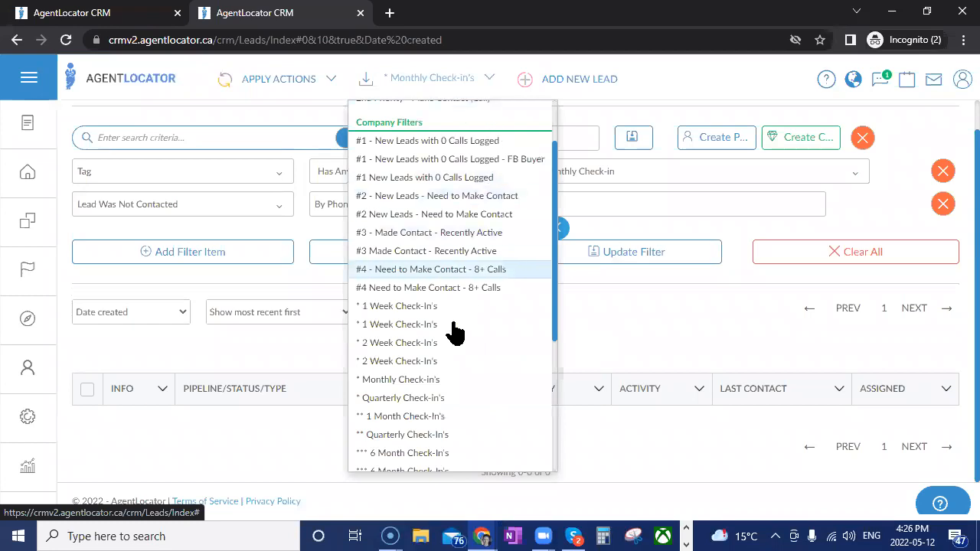
{"action": "left_click", "coordinate": [419, 398]}
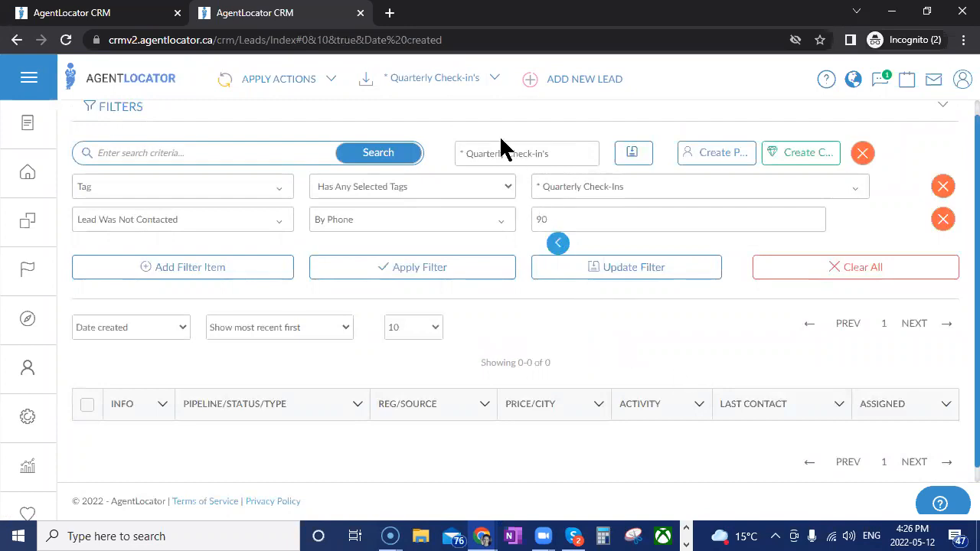
Apply the * 1 Week Check-In's saved filter and bring up its matching lead
{"action": "left_click", "coordinate": [487, 79]}
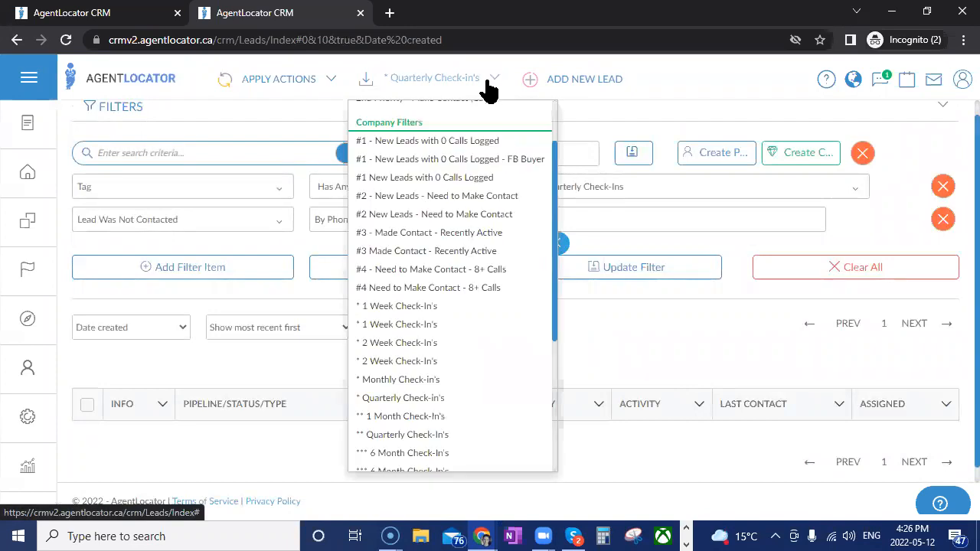
{"action": "left_click", "coordinate": [427, 306]}
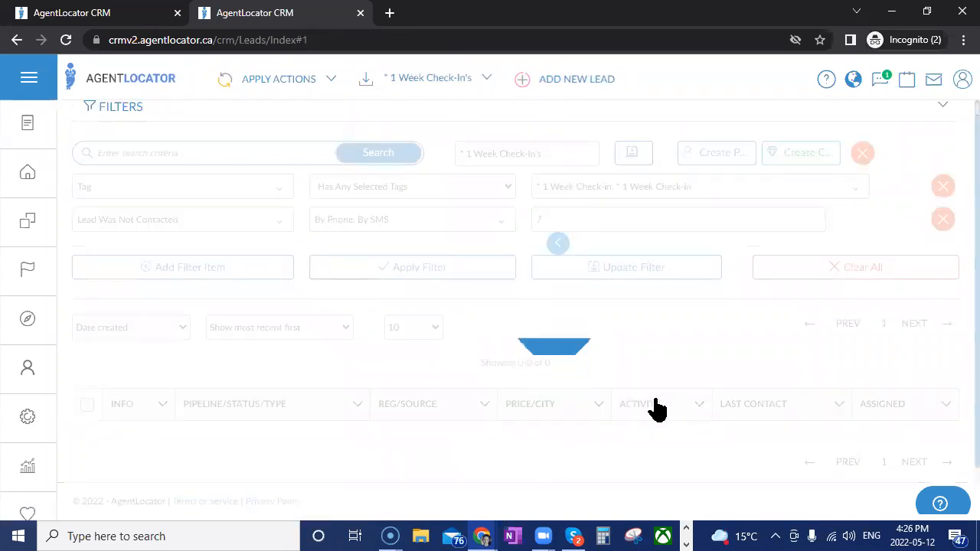
{"action": "scroll", "coordinate": [651, 409], "scroll_direction": "down", "scroll_amount": 2}
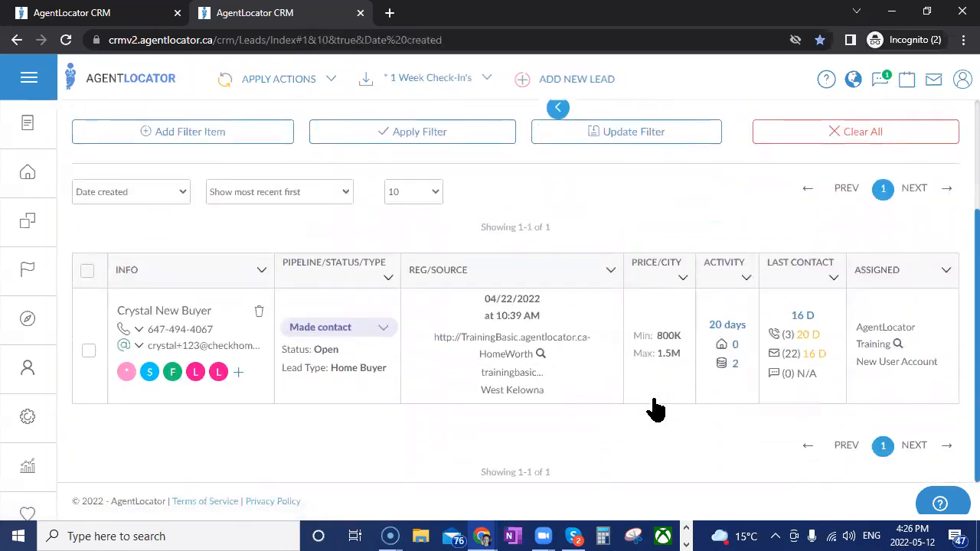
Assign the * Quarterly Check-Ins tag to the lead registered 04/22/2022 and save its tags
{"action": "left_click", "coordinate": [238, 372]}
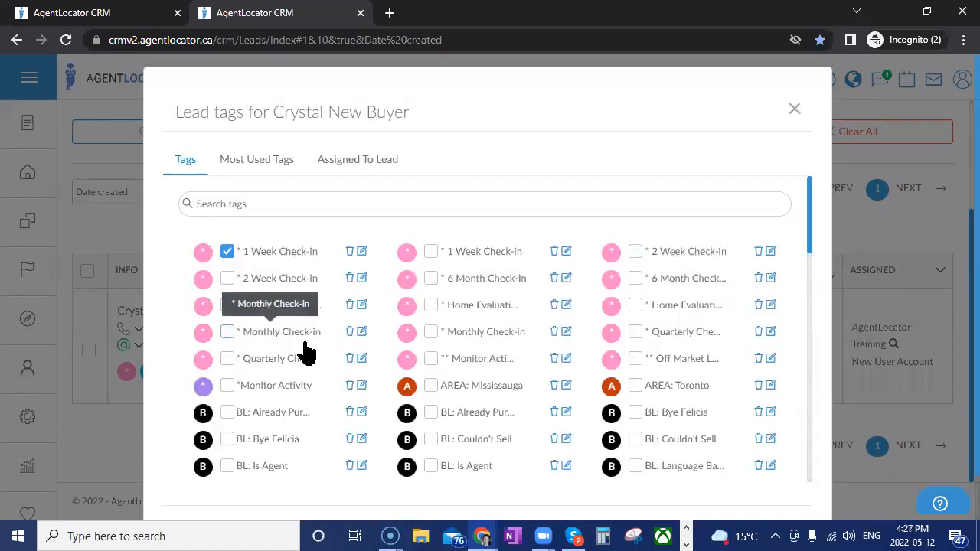
{"action": "left_click", "coordinate": [302, 357]}
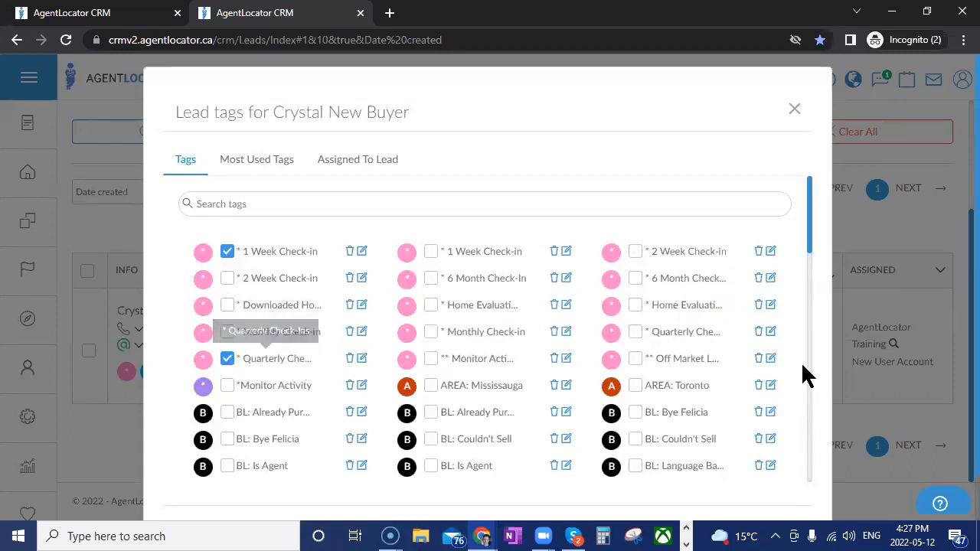
{"action": "scroll", "coordinate": [804, 372], "scroll_direction": "down", "scroll_amount": 5}
{"action": "scroll", "coordinate": [830, 450], "scroll_direction": "down", "scroll_amount": 1}
{"action": "left_click", "coordinate": [800, 487]}
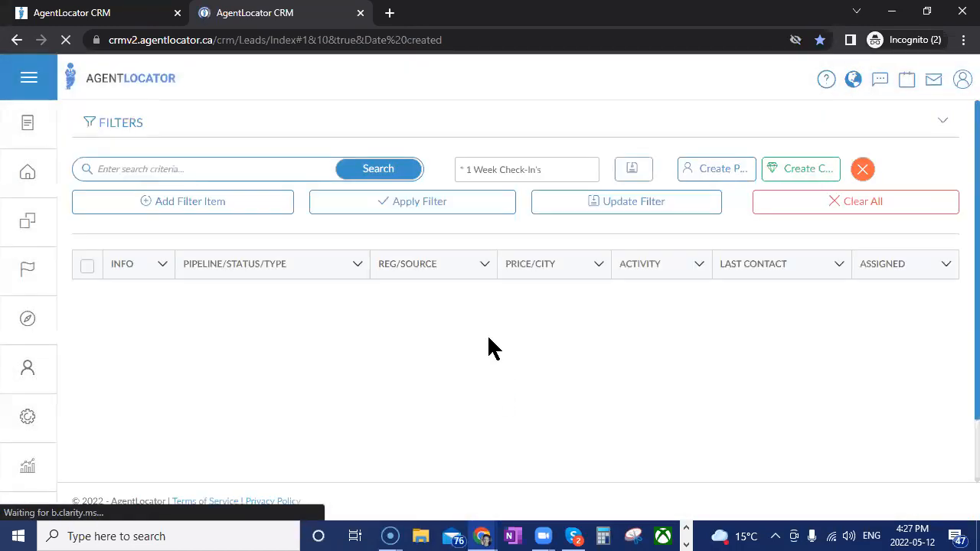
Review the check-in tags assigned to the lead registered 04/22/2022, leaving them as they are
{"action": "scroll", "coordinate": [335, 405], "scroll_direction": "down", "scroll_amount": 2}
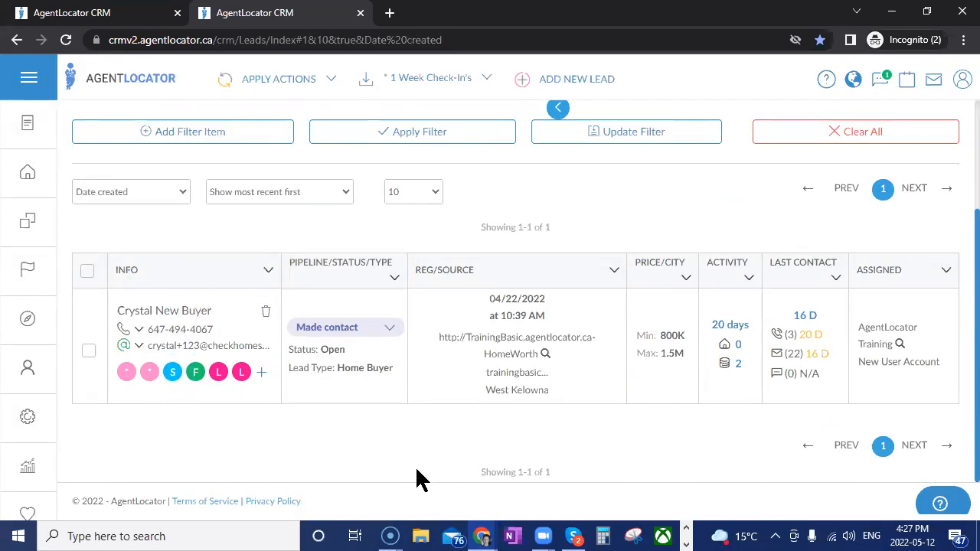
{"action": "left_click", "coordinate": [261, 374]}
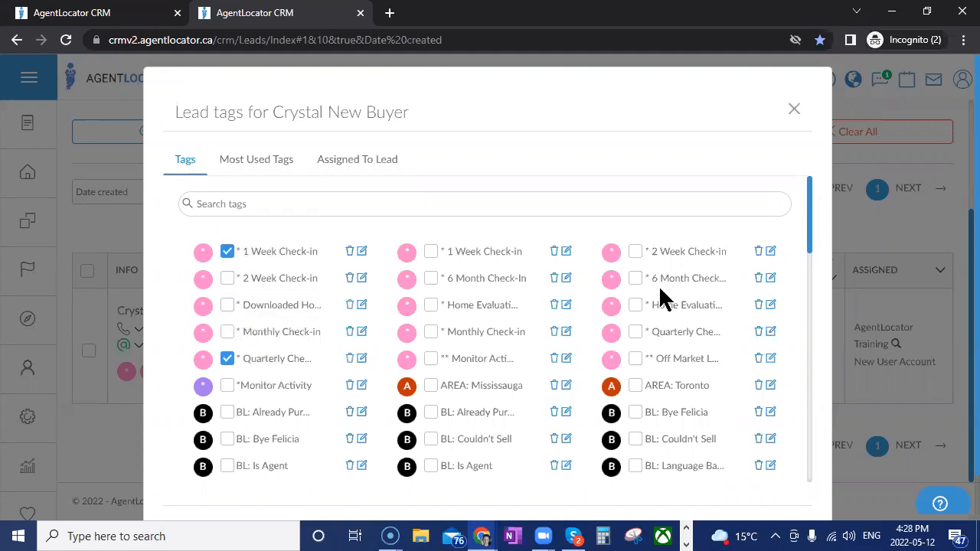
{"action": "left_click", "coordinate": [791, 111]}
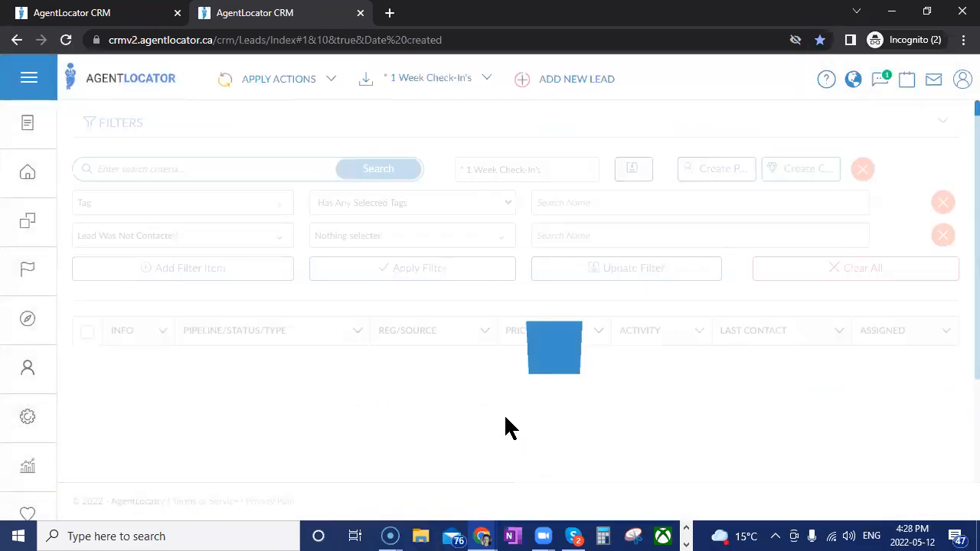
Open the record of the lead registered 04/22/2022 and review its tasks and the new-task fields
{"action": "left_click", "coordinate": [180, 464]}
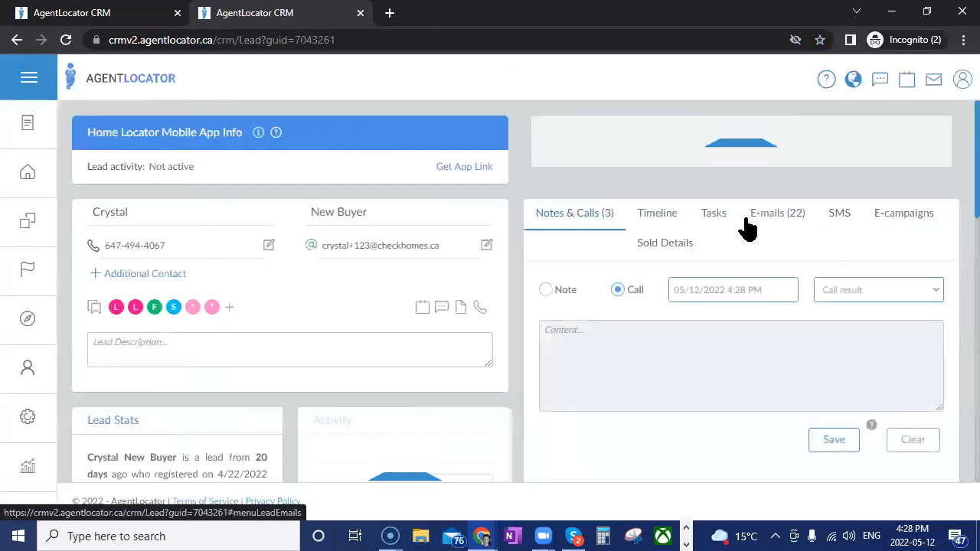
{"action": "left_click", "coordinate": [711, 221]}
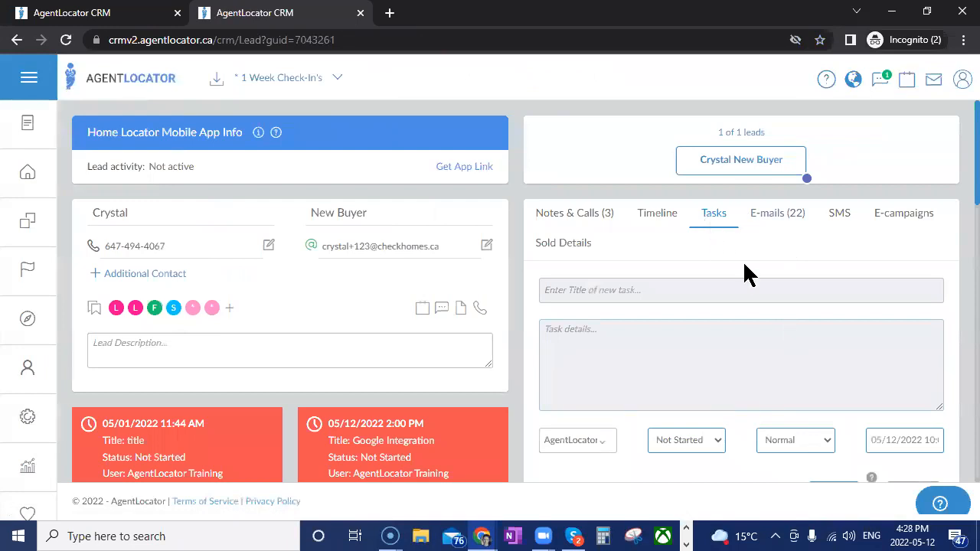
{"action": "scroll", "coordinate": [743, 264], "scroll_direction": "down", "scroll_amount": 2}
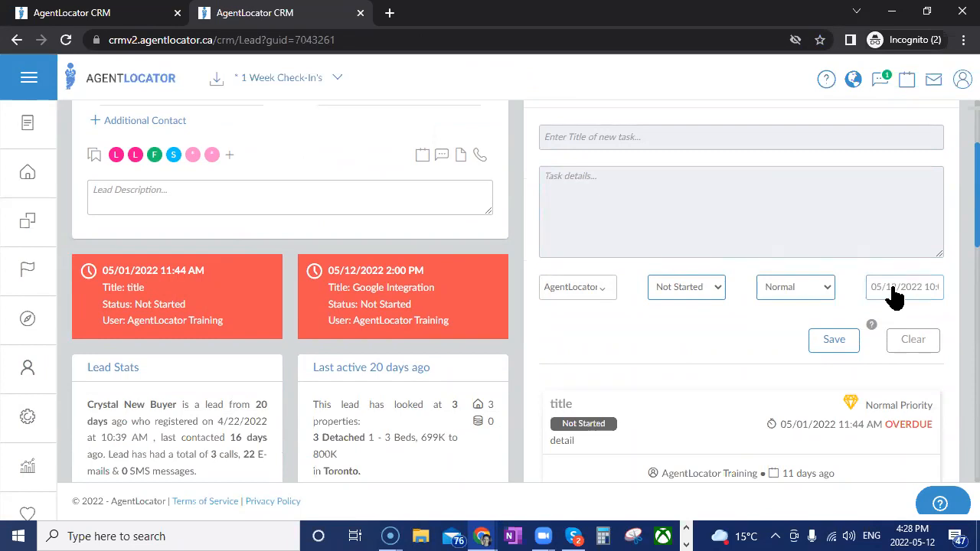
{"action": "scroll", "coordinate": [892, 287], "scroll_direction": "up", "scroll_amount": 2}
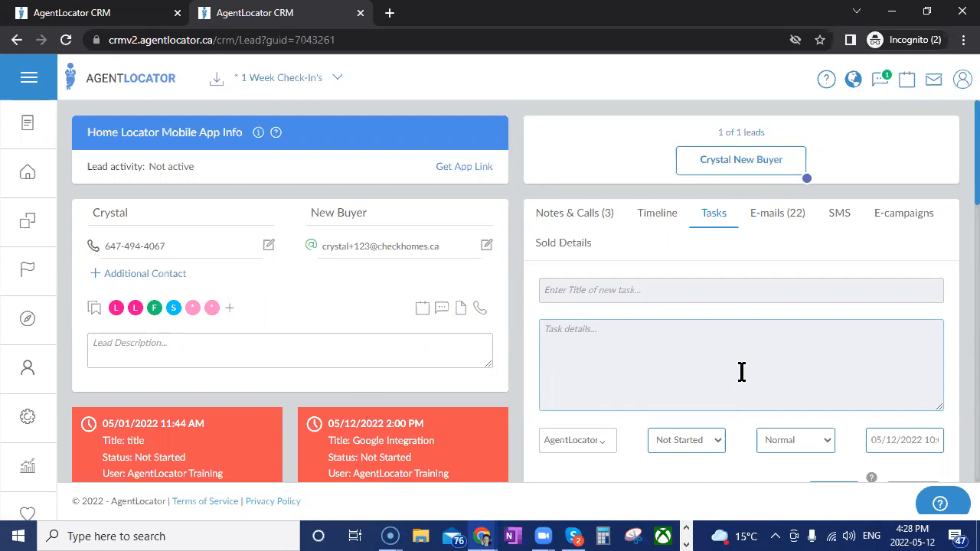
Push the lead's overdue task named "title" by 7 days and save the change
{"action": "scroll", "coordinate": [741, 371], "scroll_direction": "down", "scroll_amount": 3}
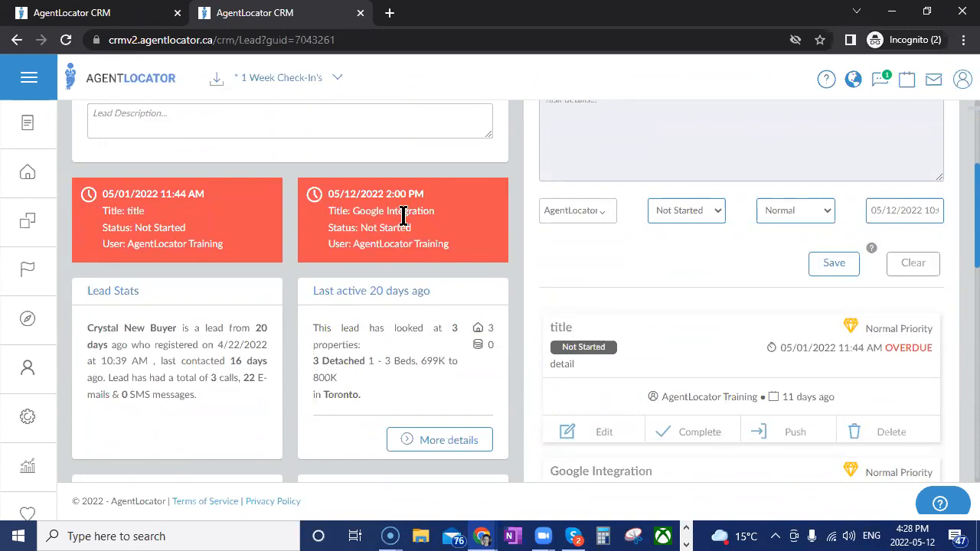
{"action": "left_click", "coordinate": [753, 443]}
{"action": "left_click", "coordinate": [526, 230]}
{"action": "type", "text": "7"}
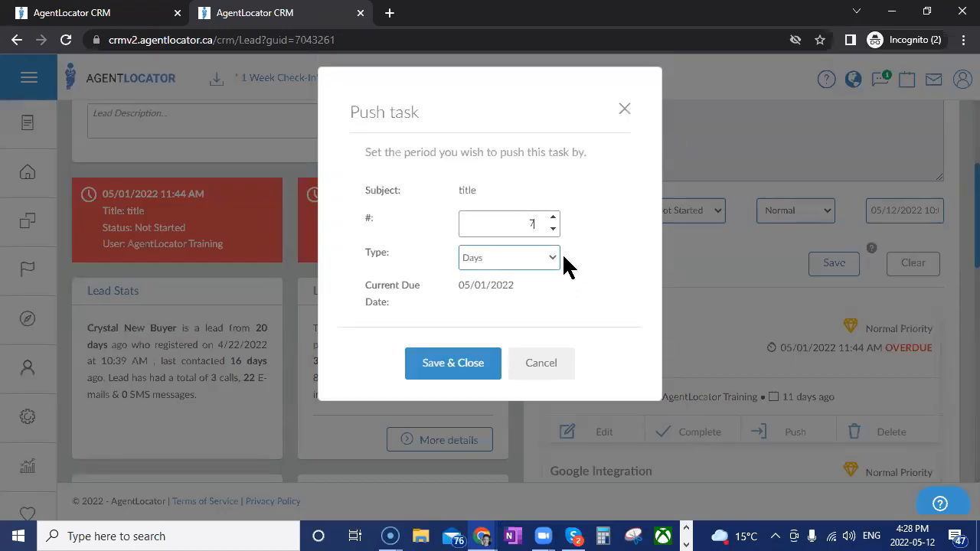
{"action": "left_click", "coordinate": [483, 360]}
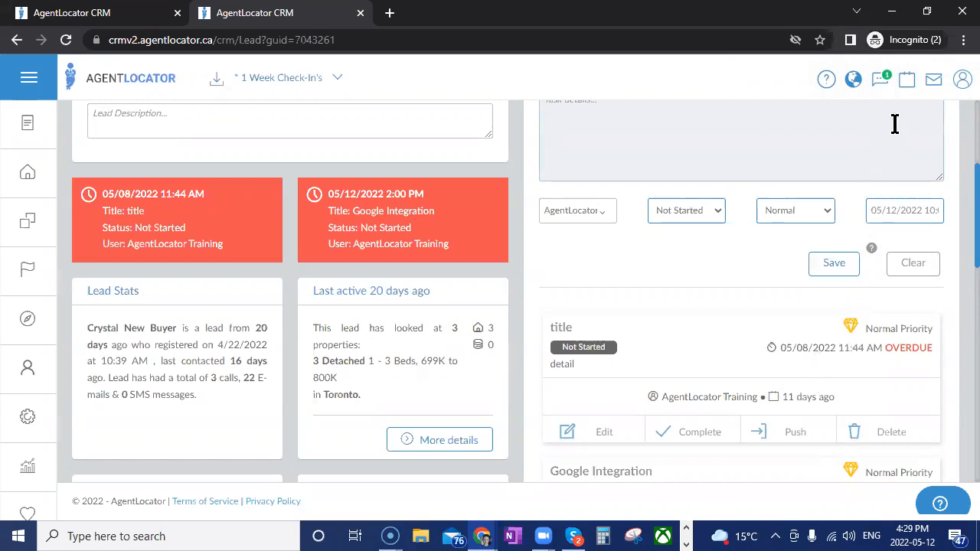
Check the CRM's task calendar summary, and view the Google Calendar Sync event on Friday, May 13 in Google Calendar
{"action": "left_click", "coordinate": [907, 83]}
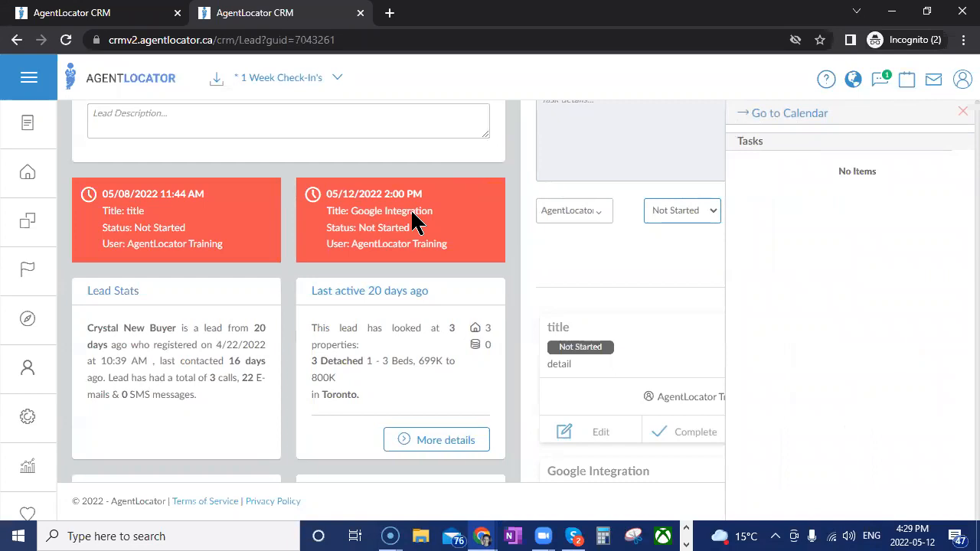
{"action": "left_click", "coordinate": [389, 12]}
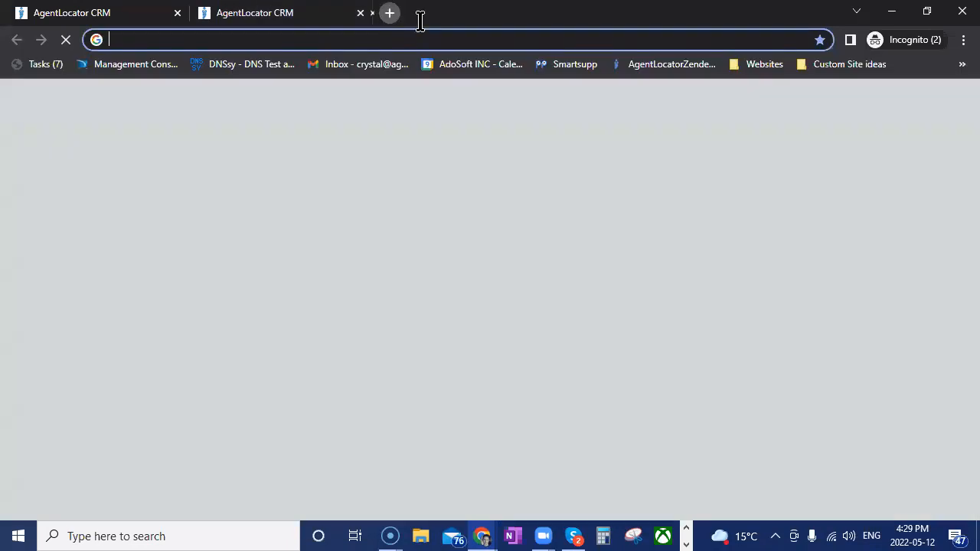
{"action": "left_click", "coordinate": [459, 64]}
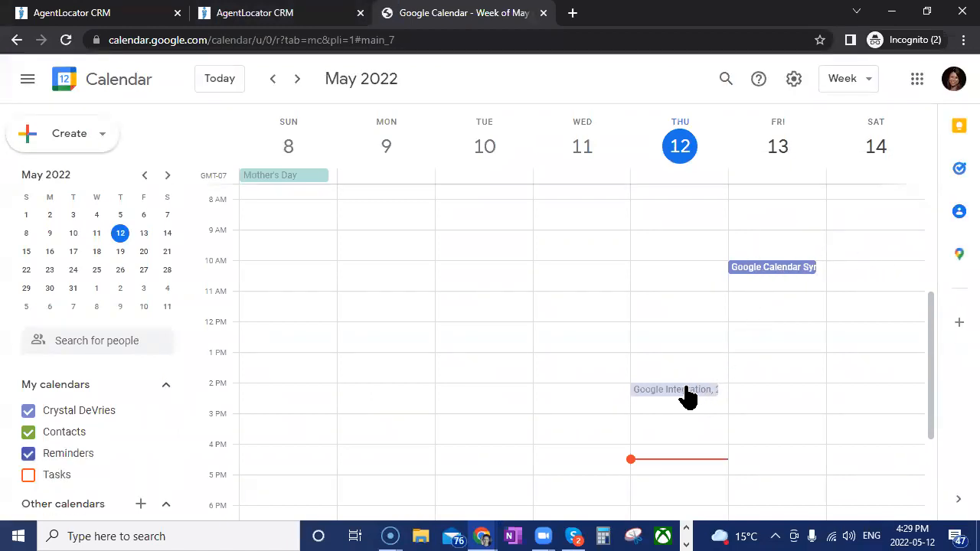
{"action": "left_click", "coordinate": [749, 266]}
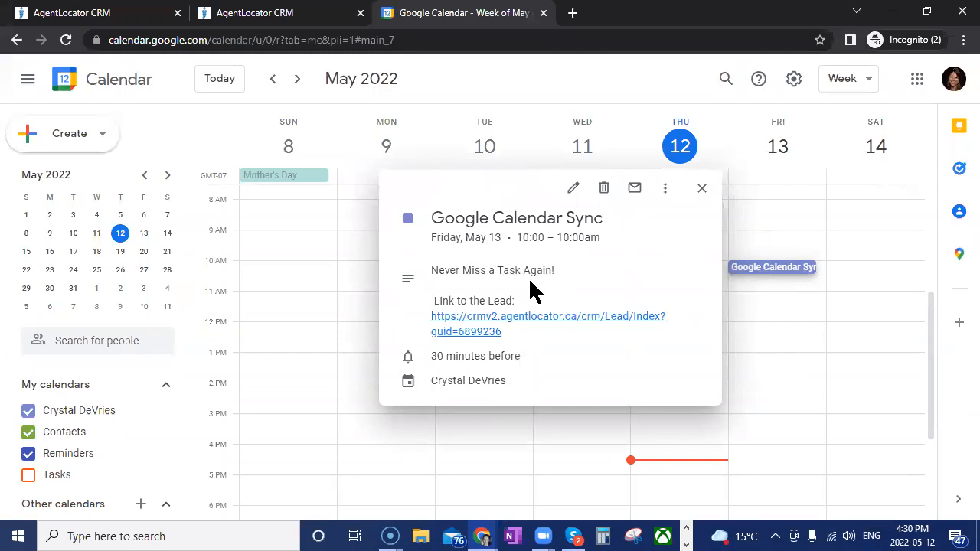
Follow the event's link to the lead's CRM record and review its Google Calendar Sync task and notes
{"action": "left_click", "coordinate": [477, 332]}
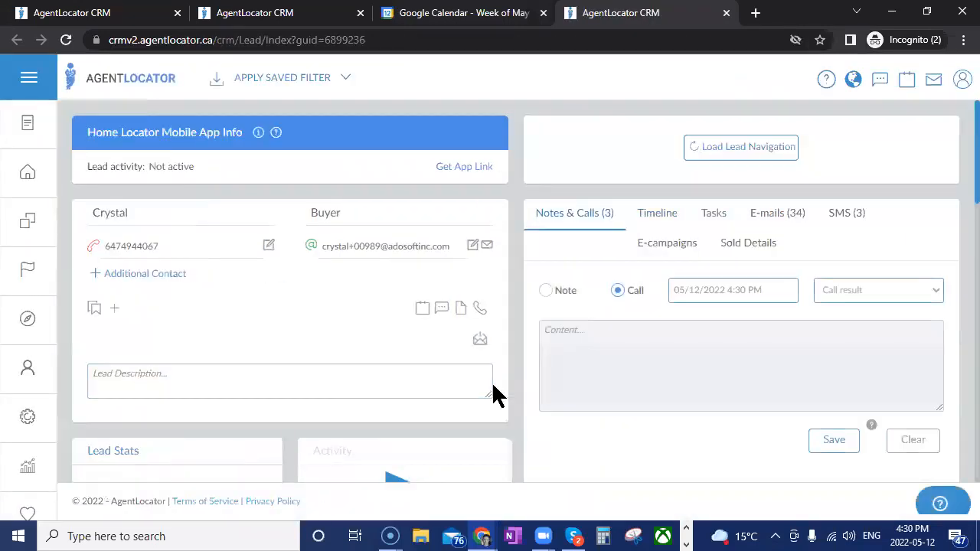
{"action": "scroll", "coordinate": [443, 444], "scroll_direction": "down", "scroll_amount": 1}
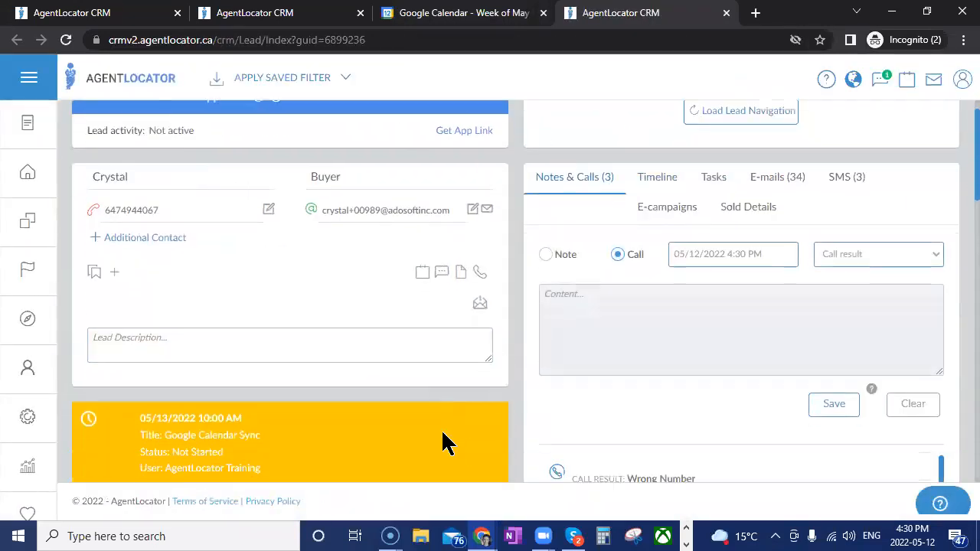
{"action": "scroll", "coordinate": [451, 436], "scroll_direction": "down", "scroll_amount": 3}
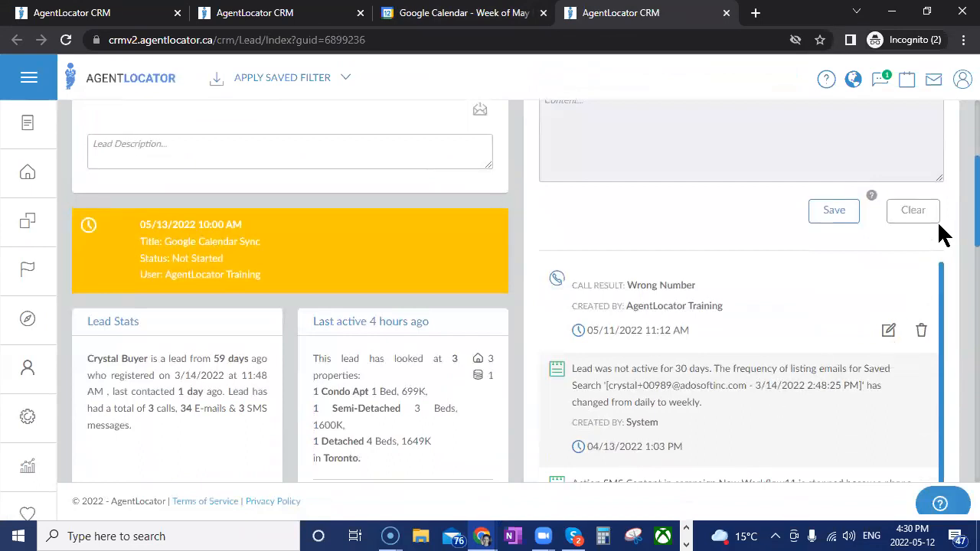
Open the Integrations section of the user preferences and review the synced Google account's calendar settings
{"action": "left_click", "coordinate": [963, 80]}
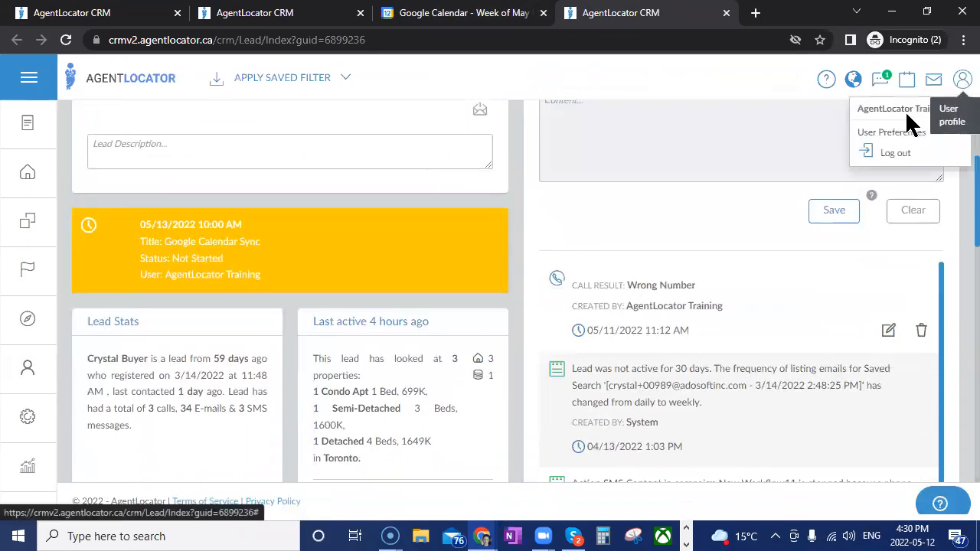
{"action": "left_click", "coordinate": [890, 135]}
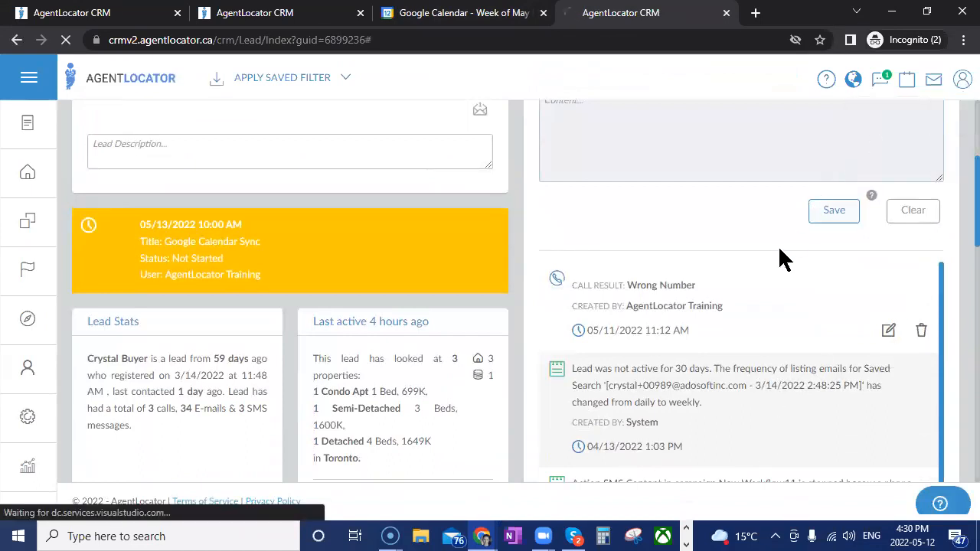
{"action": "left_click", "coordinate": [351, 186]}
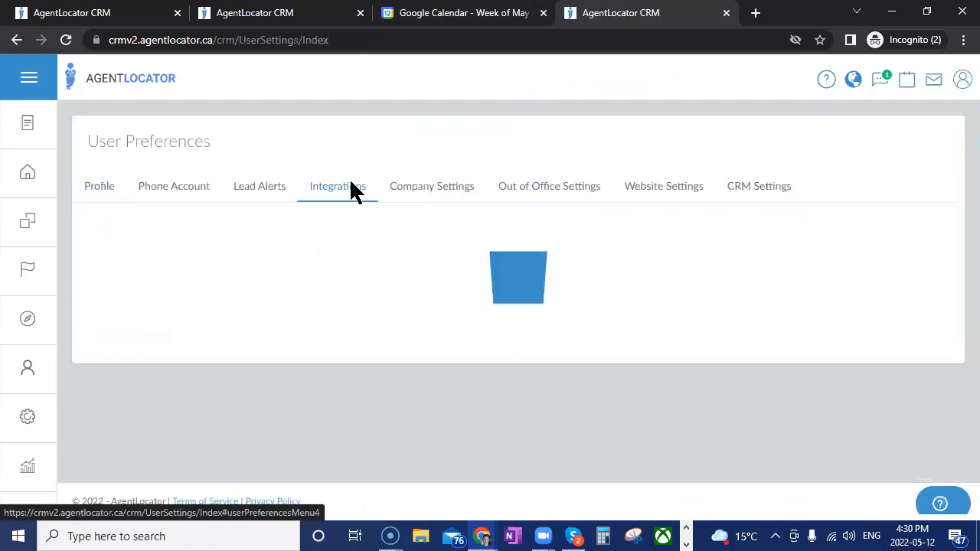
{"action": "scroll", "coordinate": [423, 299], "scroll_direction": "down", "scroll_amount": 2}
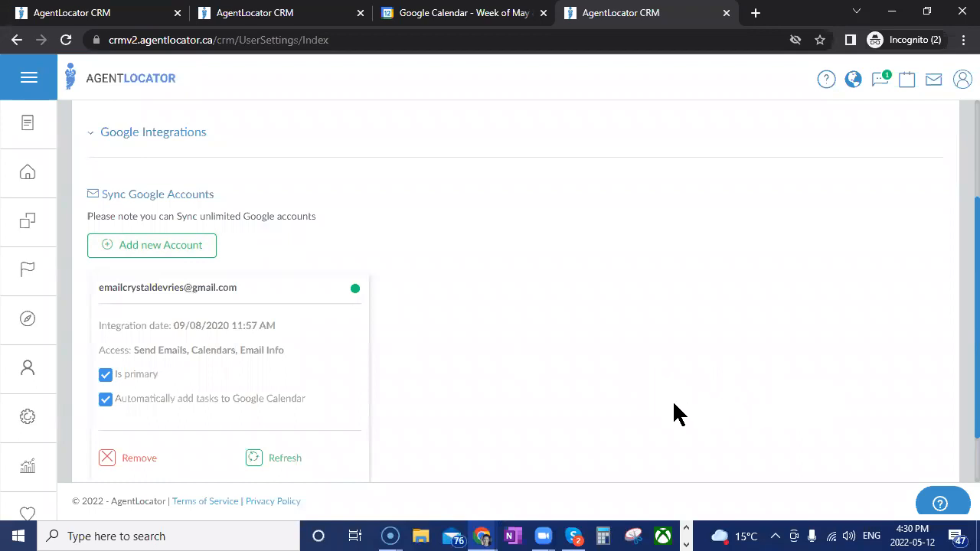
Return to the lead's record and close its task calendar summary
{"action": "left_click", "coordinate": [301, 17]}
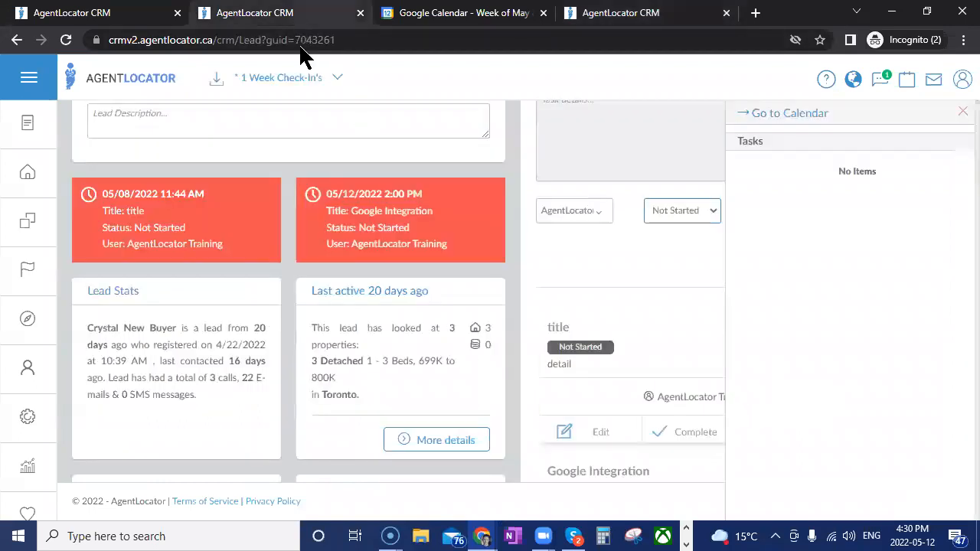
{"action": "left_click", "coordinate": [519, 204]}
{"action": "scroll", "coordinate": [502, 245], "scroll_direction": "up", "scroll_amount": 3}
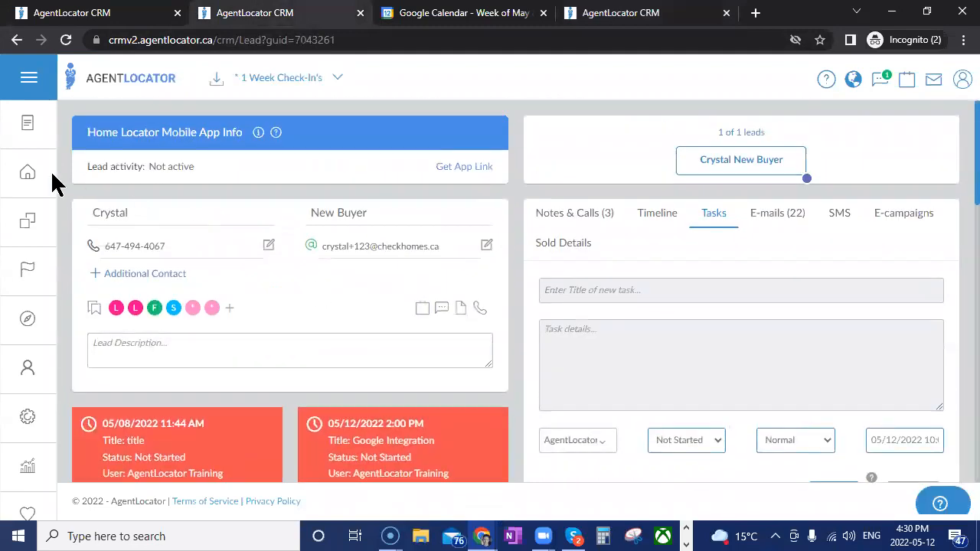
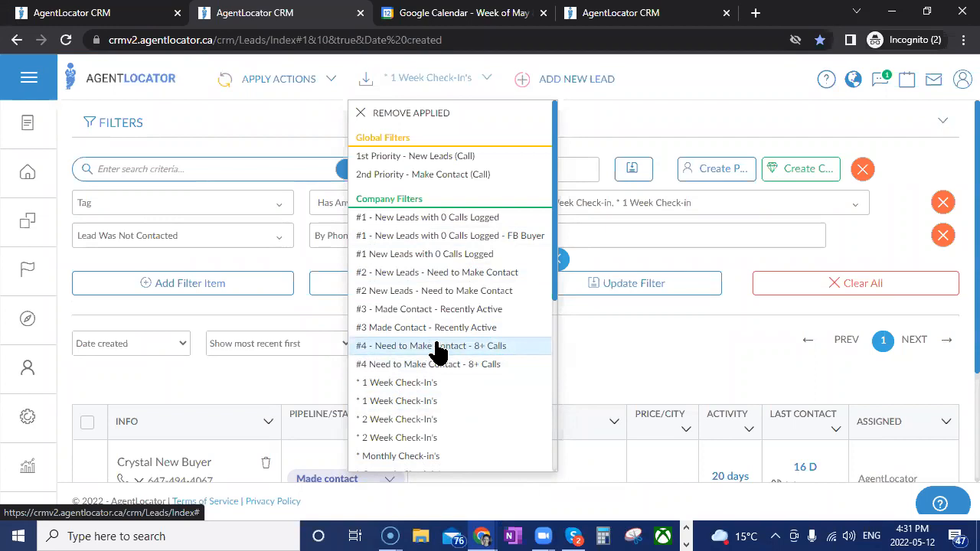
Load the saved filter "#4 - Need to Make Contact - 8+ Calls", switch its Last Activity condition to Is Not, and apply it
{"action": "left_click", "coordinate": [438, 348]}
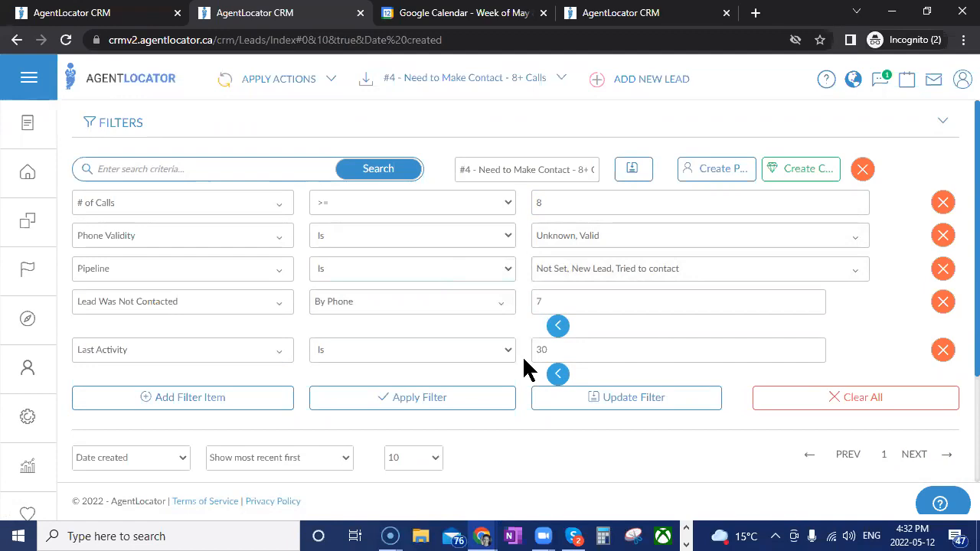
{"action": "left_click", "coordinate": [459, 350]}
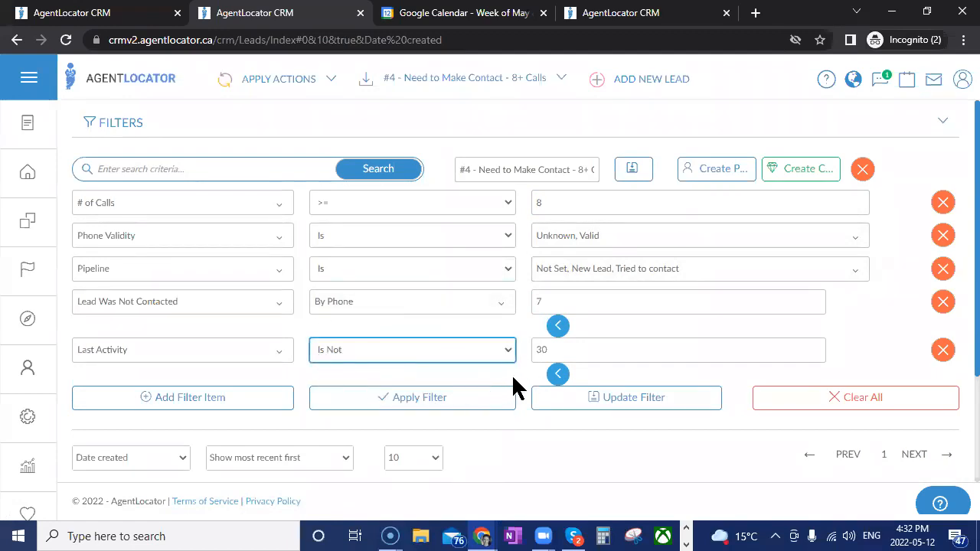
{"action": "left_click", "coordinate": [472, 401]}
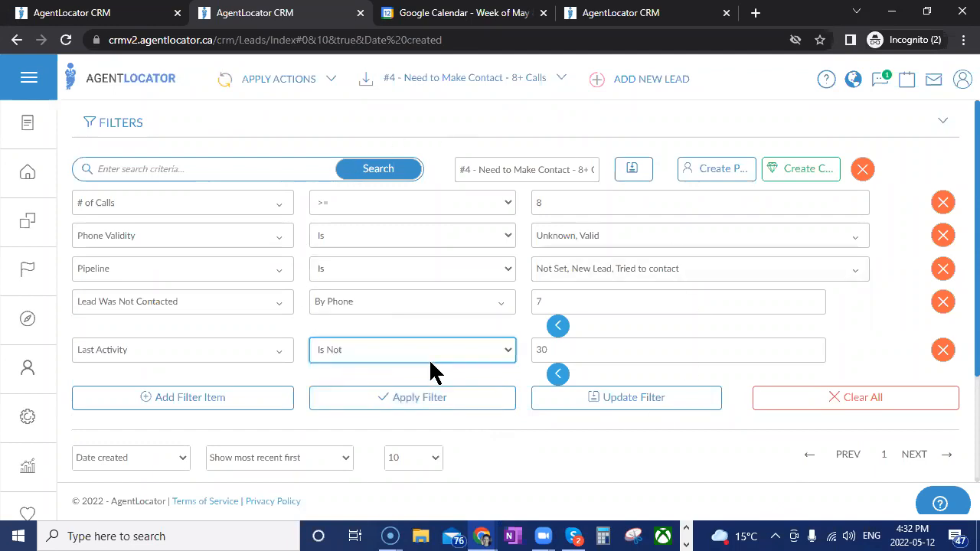
Load the saved filter "#3 - Made Contact - Recently Active", apply it with Last Activity set to Is Not, and review the matching leads
{"action": "left_click", "coordinate": [487, 92]}
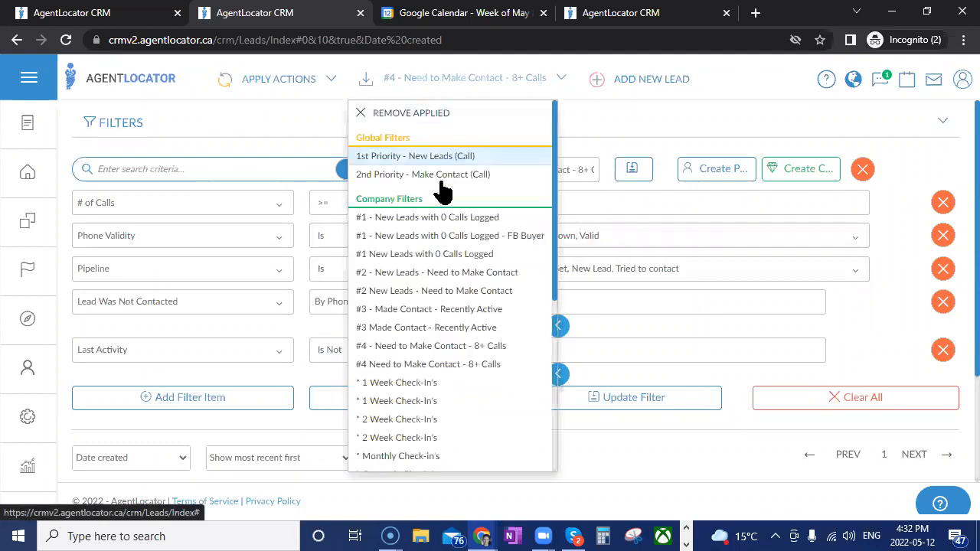
{"action": "left_click", "coordinate": [395, 313]}
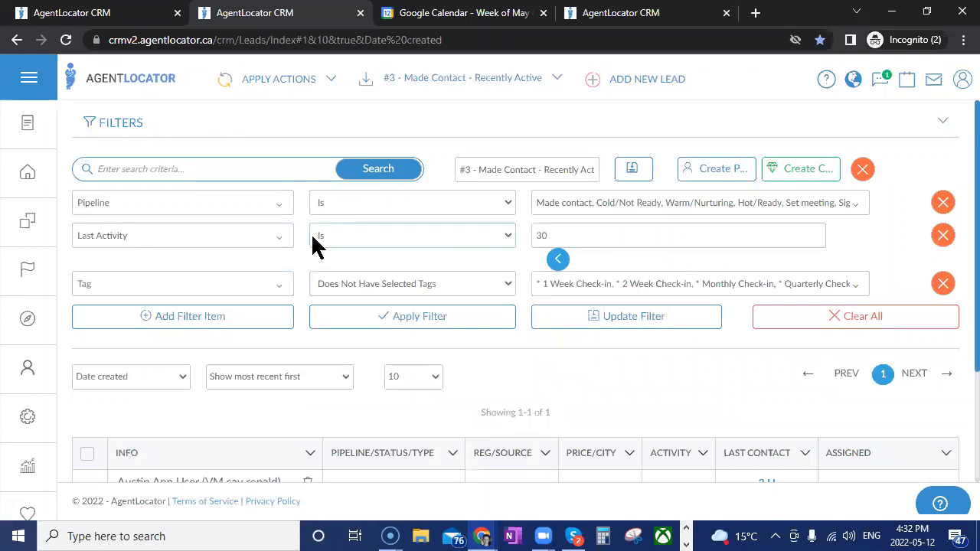
{"action": "left_click", "coordinate": [320, 242]}
{"action": "left_click", "coordinate": [341, 265]}
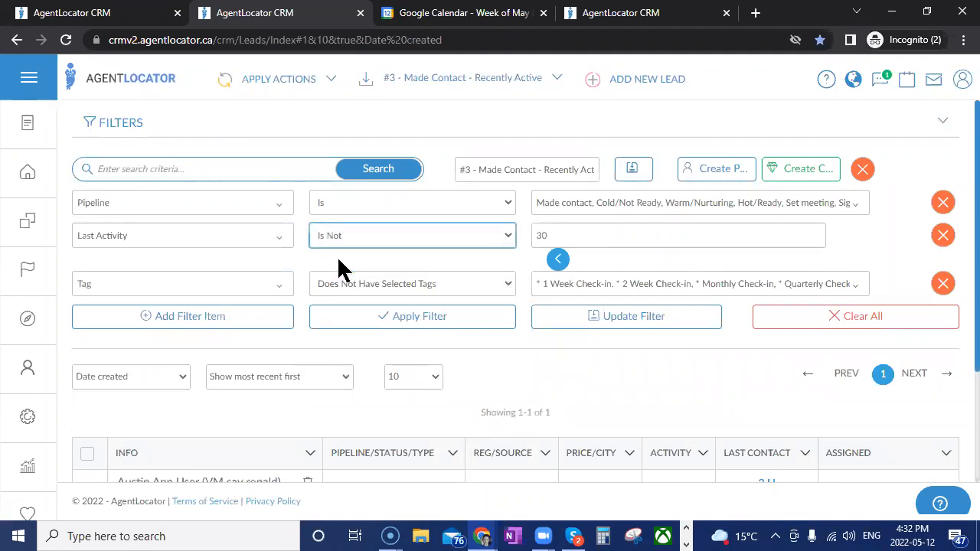
{"action": "left_click", "coordinate": [409, 317]}
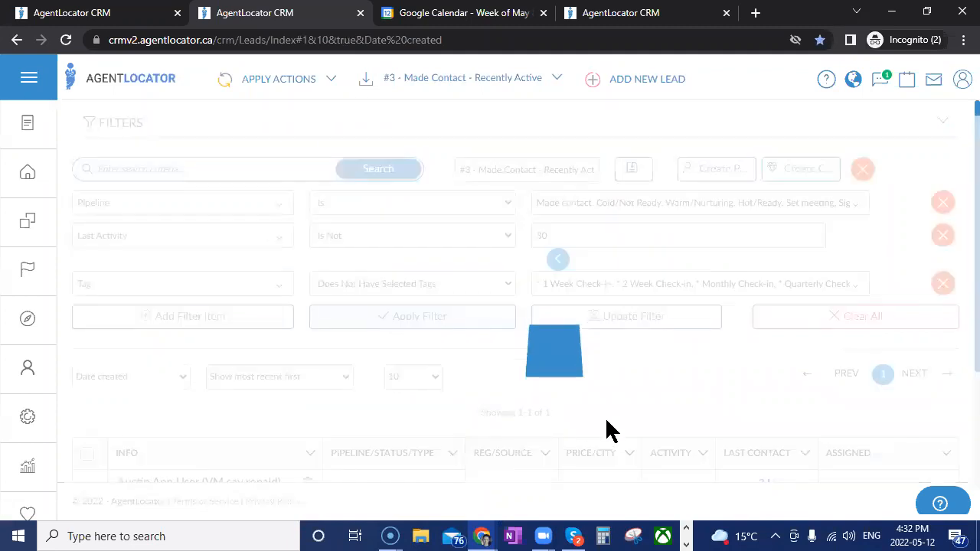
{"action": "scroll", "coordinate": [581, 368], "scroll_direction": "down", "scroll_amount": 2}
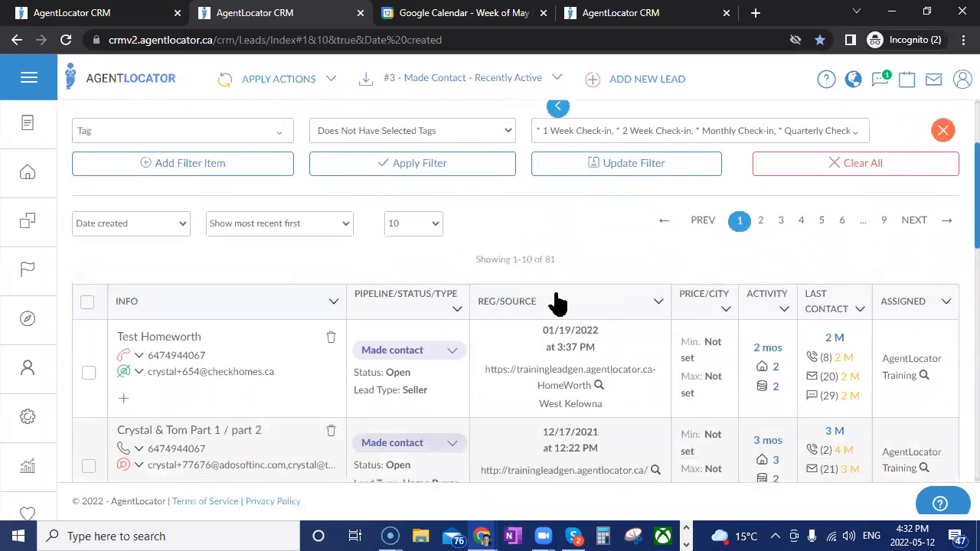
{"action": "scroll", "coordinate": [559, 444], "scroll_direction": "up", "scroll_amount": 1}
{"action": "scroll", "coordinate": [559, 427], "scroll_direction": "down", "scroll_amount": 1}
{"action": "scroll", "coordinate": [559, 427], "scroll_direction": "up", "scroll_amount": 1}
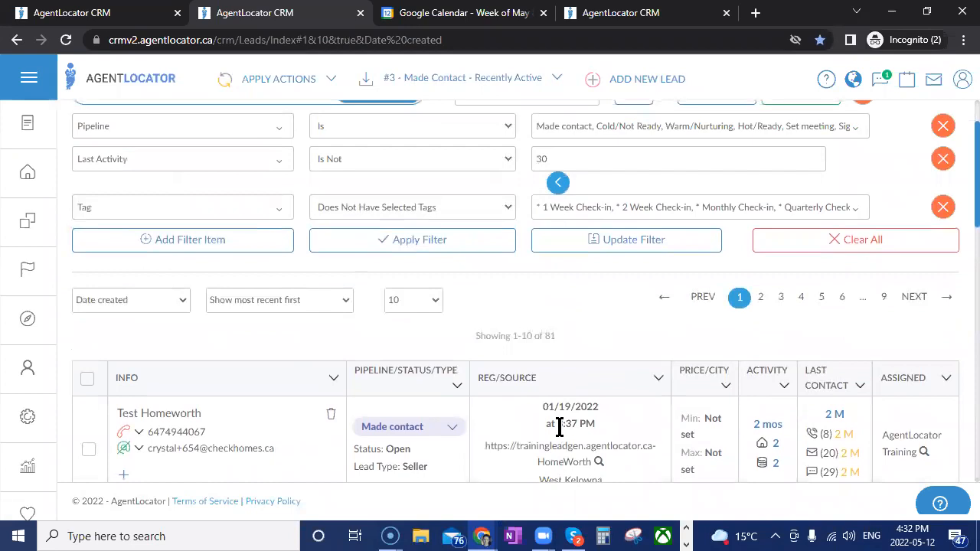
{"action": "scroll", "coordinate": [560, 427], "scroll_direction": "up", "scroll_amount": 1}
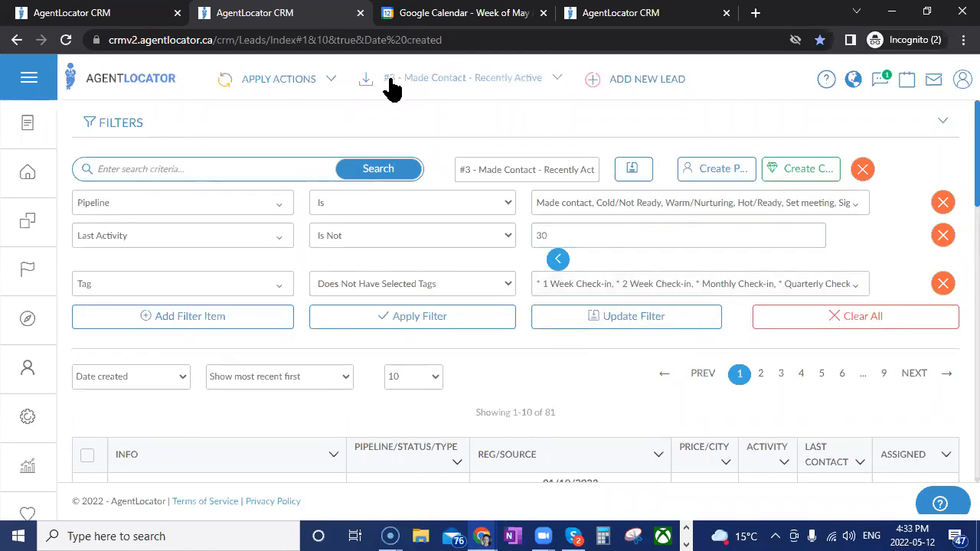
Load the saved filter "* 1 Week Check-In's" to view its leads, and clear all filter conditions
{"action": "left_click", "coordinate": [496, 81]}
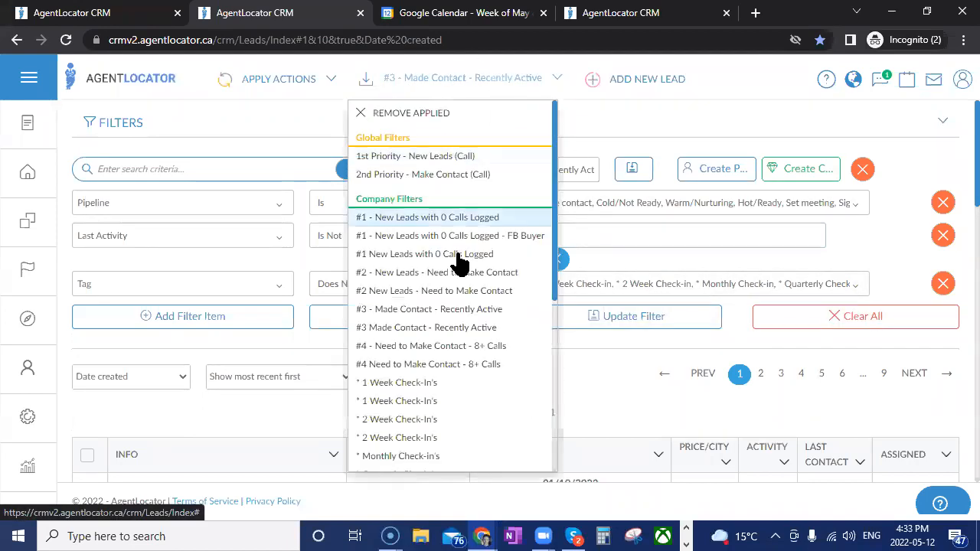
{"action": "left_click", "coordinate": [418, 380]}
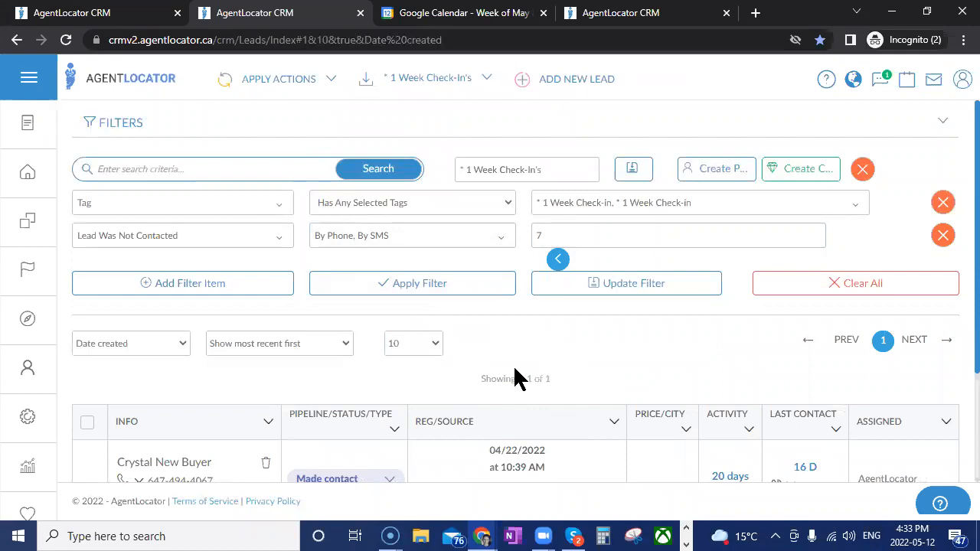
{"action": "left_click", "coordinate": [789, 297]}
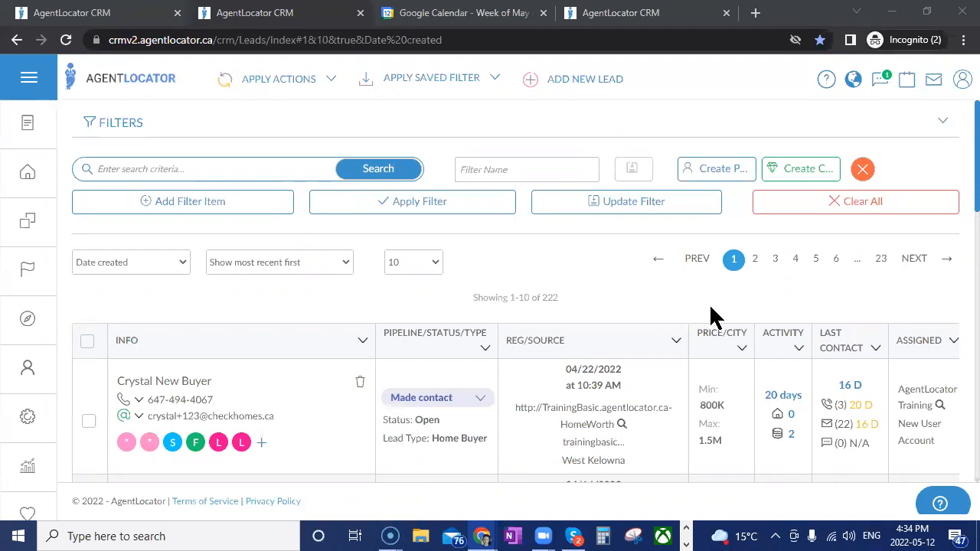
Reload the saved filter "#3 - Made Contact - Recently Active", review its conditions and matching leads, and clear all filters
{"action": "left_click", "coordinate": [452, 83]}
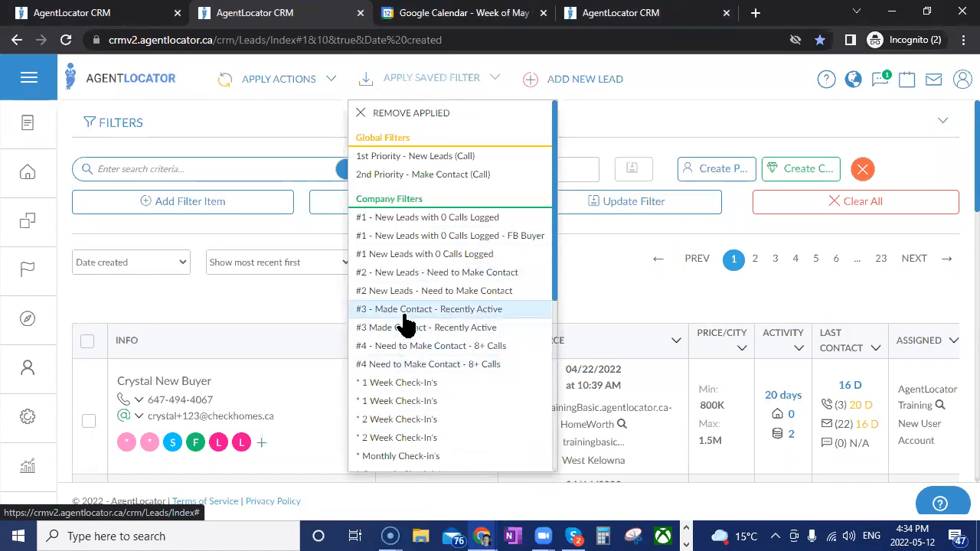
{"action": "left_click", "coordinate": [406, 310]}
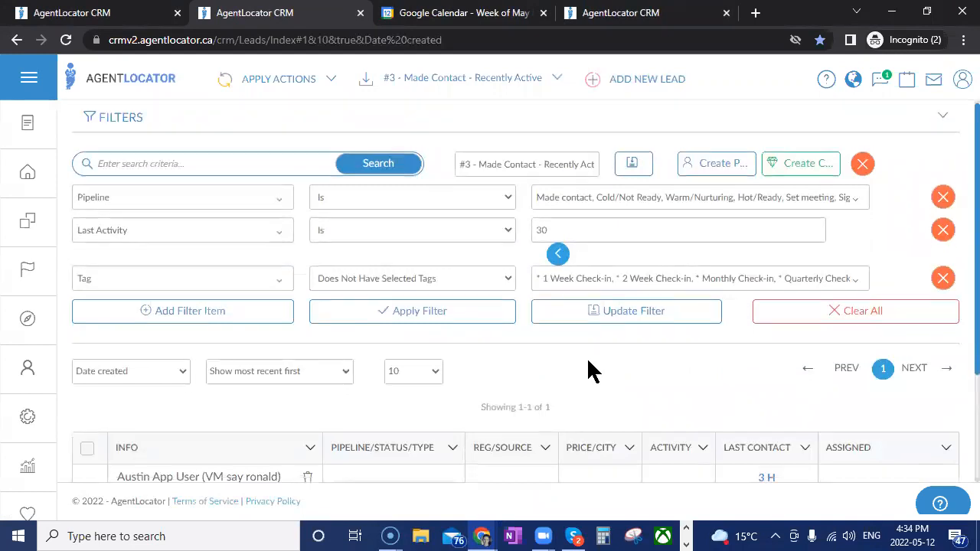
{"action": "scroll", "coordinate": [588, 360], "scroll_direction": "down", "scroll_amount": 2}
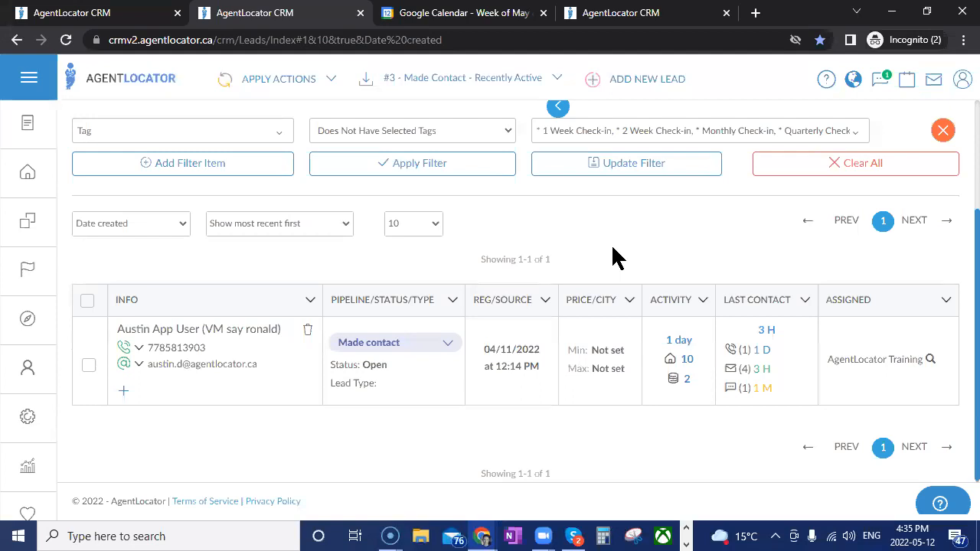
{"action": "scroll", "coordinate": [582, 321], "scroll_direction": "up", "scroll_amount": 2}
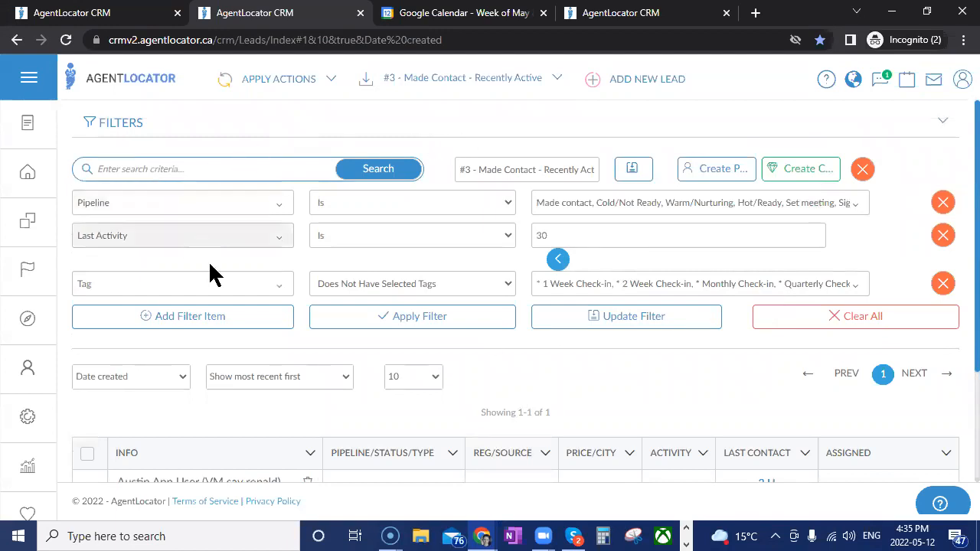
{"action": "left_click", "coordinate": [427, 314]}
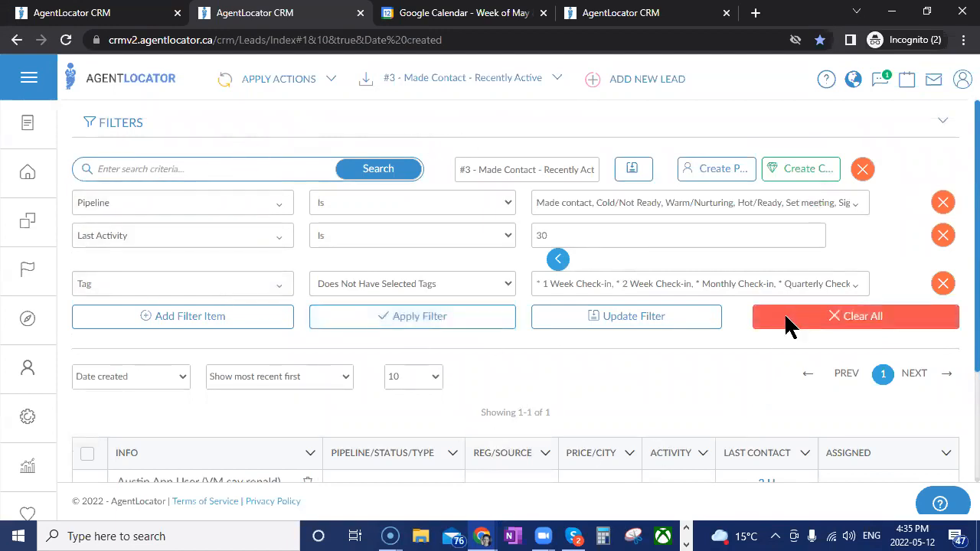
{"action": "left_click", "coordinate": [791, 324]}
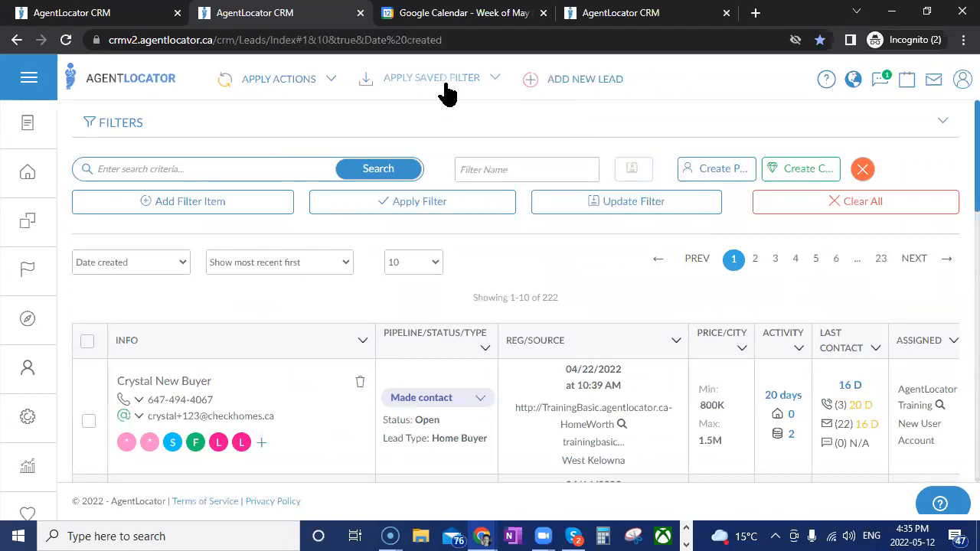
Load the saved filter "Email Only List", remove its Campaigns condition, update the saved filter, and review the matching leads
{"action": "left_click", "coordinate": [448, 90]}
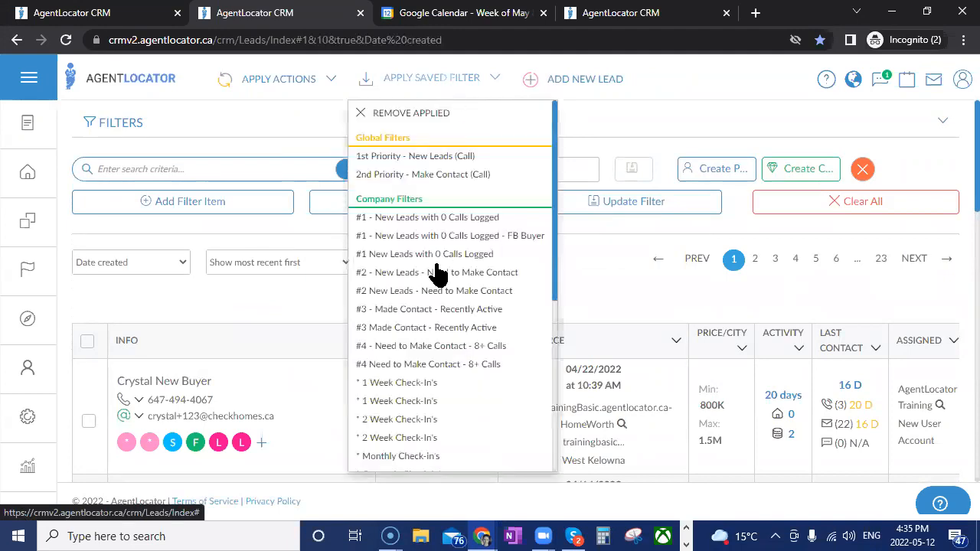
{"action": "scroll", "coordinate": [440, 329], "scroll_direction": "down", "scroll_amount": 4}
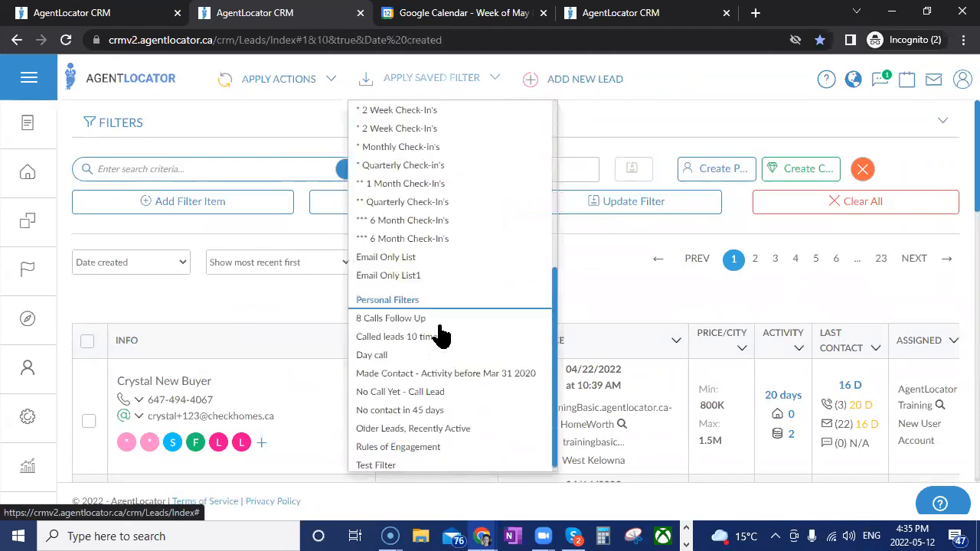
{"action": "left_click", "coordinate": [383, 250]}
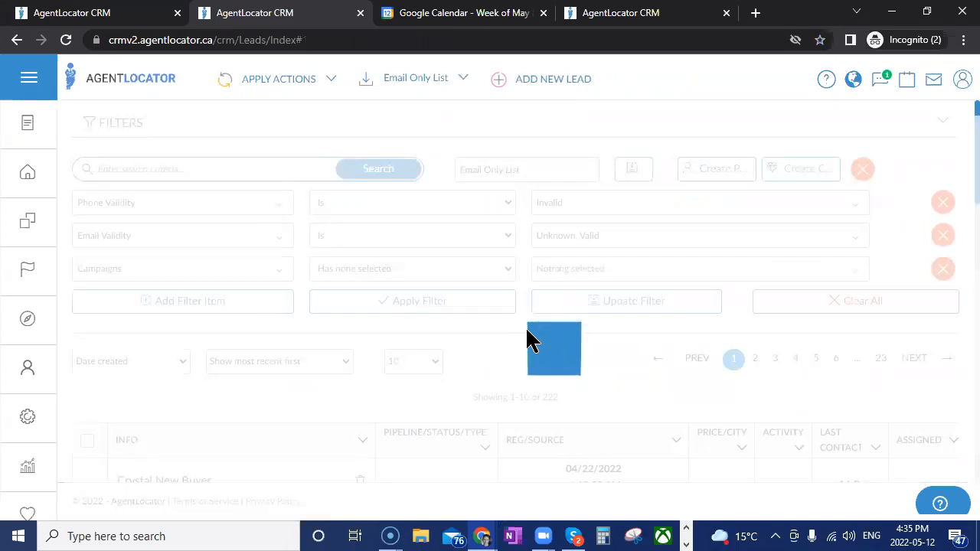
{"action": "left_click", "coordinate": [944, 269]}
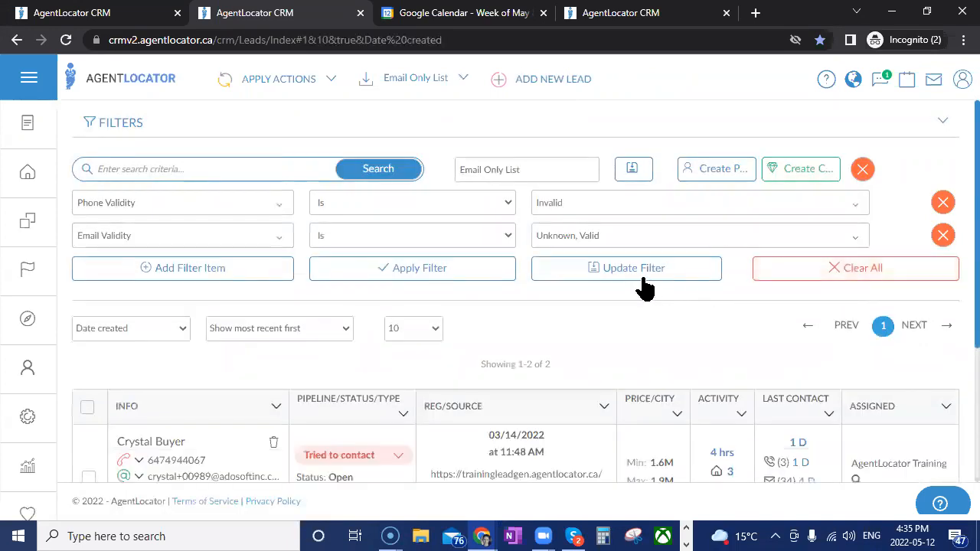
{"action": "left_click", "coordinate": [641, 272]}
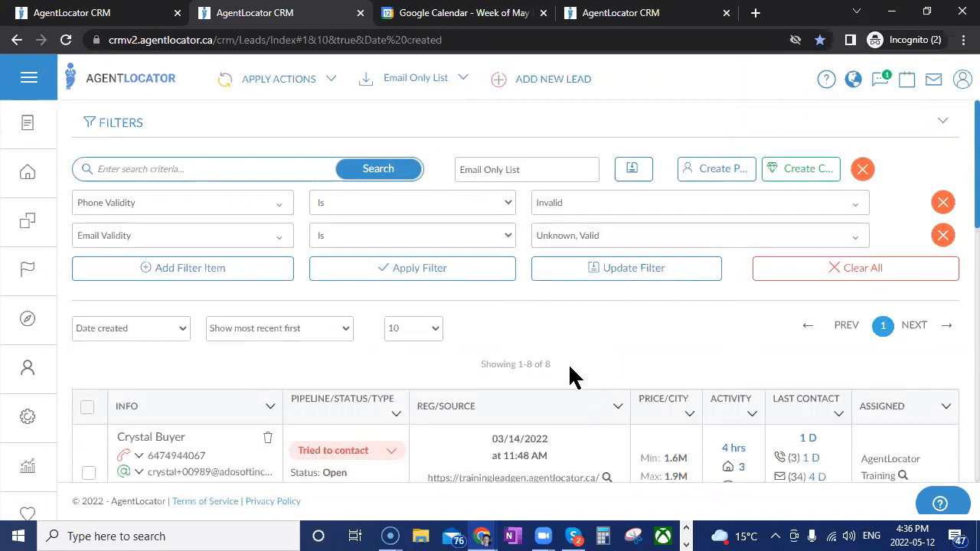
{"action": "scroll", "coordinate": [570, 366], "scroll_direction": "down", "scroll_amount": 1}
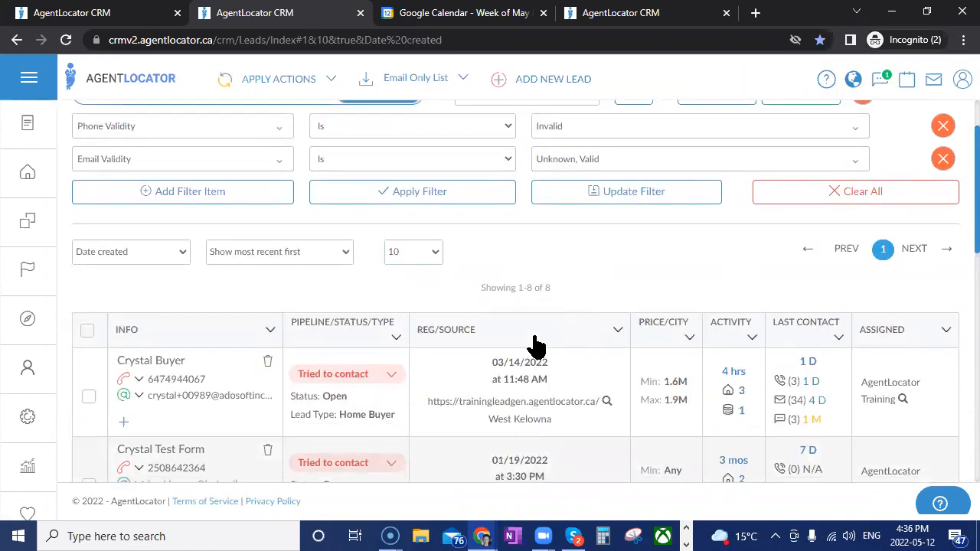
{"action": "scroll", "coordinate": [582, 375], "scroll_direction": "up", "scroll_amount": 1}
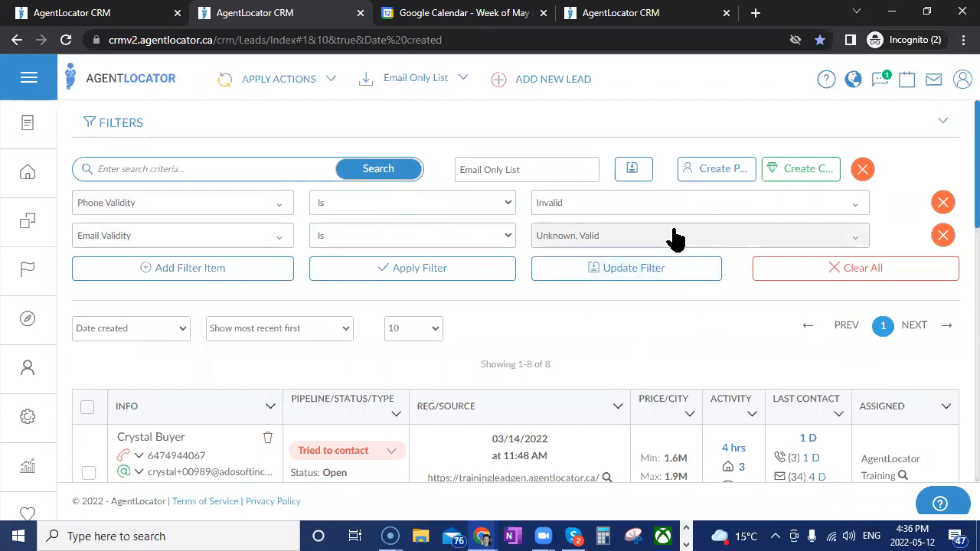
Add Do Not Call to the Phone Validity condition of the Email Only List filter and update the saved filter
{"action": "left_click", "coordinate": [597, 213]}
{"action": "left_click", "coordinate": [564, 329]}
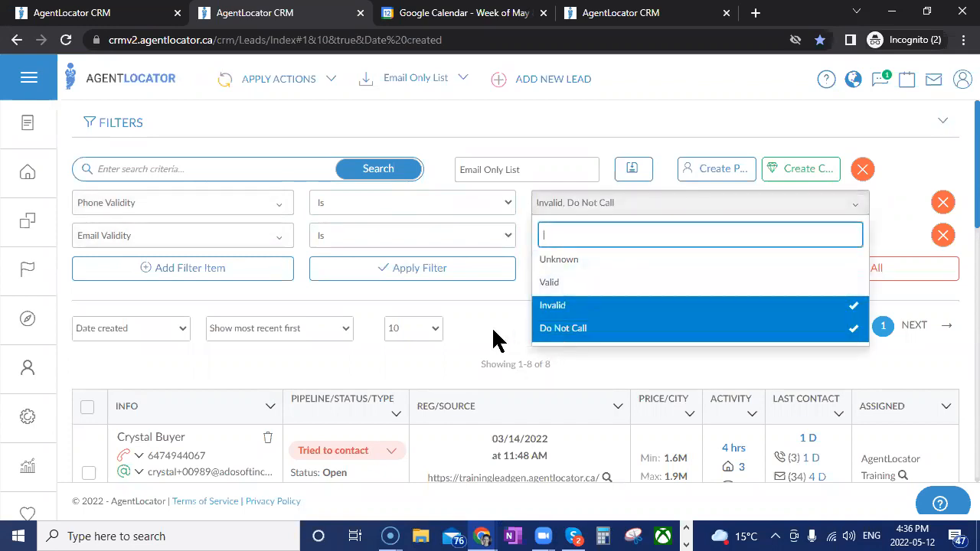
{"action": "left_click", "coordinate": [514, 368]}
{"action": "left_click", "coordinate": [563, 276]}
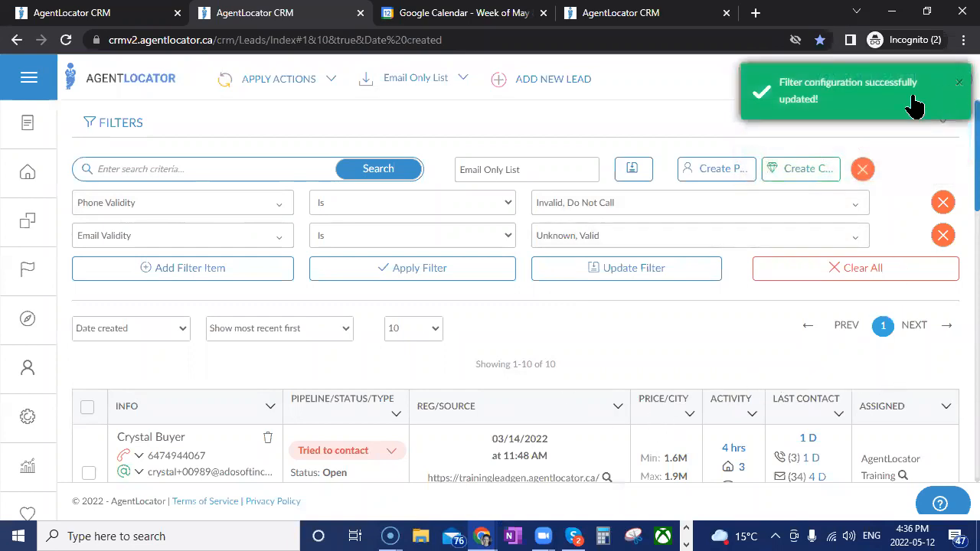
Clear all conditions of the Email Only List filter and add a new Buying City condition
{"action": "left_click", "coordinate": [851, 269]}
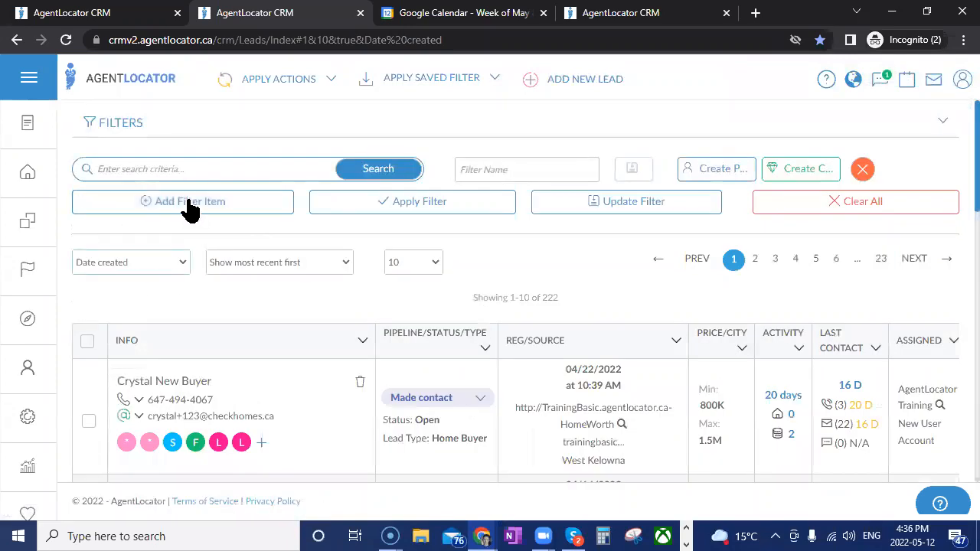
{"action": "left_click", "coordinate": [188, 202]}
{"action": "left_click", "coordinate": [147, 207]}
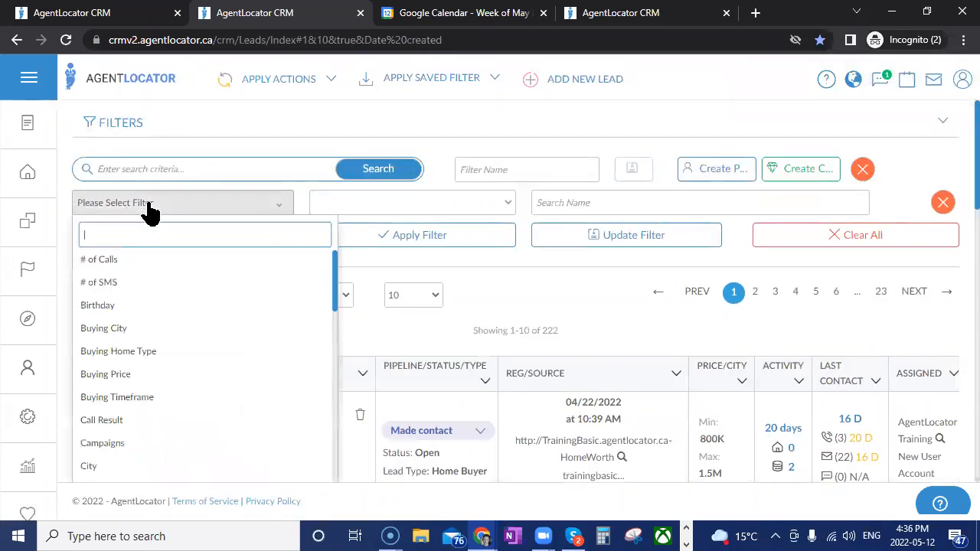
{"action": "scroll", "coordinate": [191, 305], "scroll_direction": "down", "scroll_amount": 12}
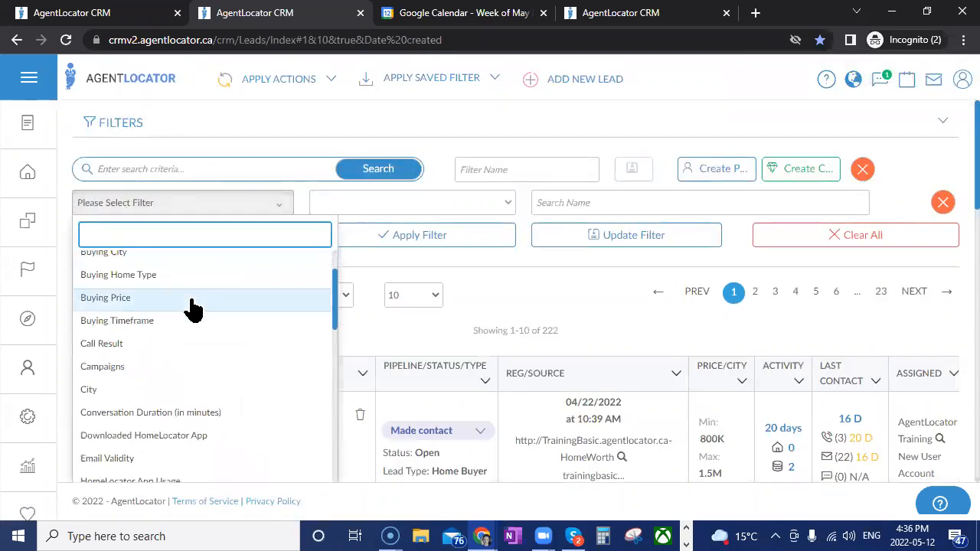
{"action": "scroll", "coordinate": [192, 309], "scroll_direction": "down", "scroll_amount": 2}
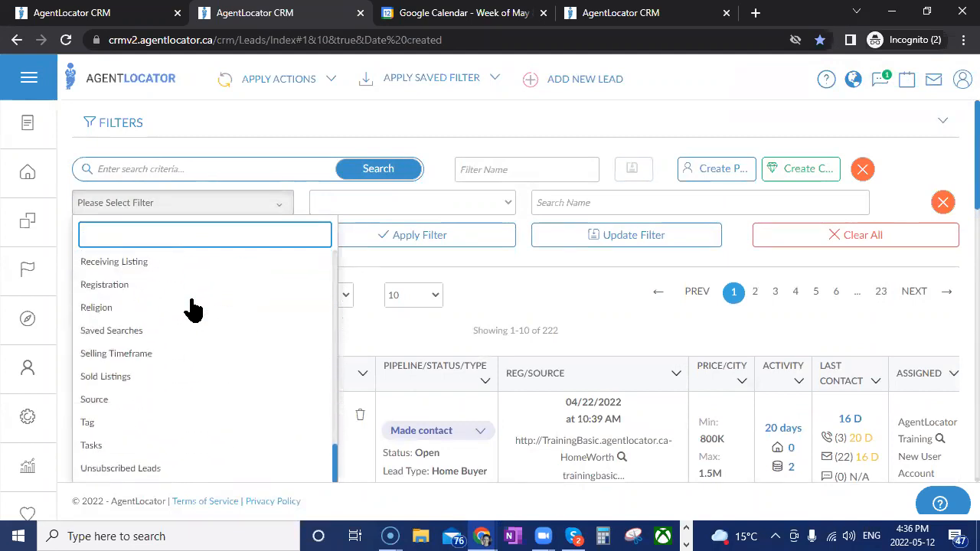
{"action": "scroll", "coordinate": [193, 309], "scroll_direction": "up", "scroll_amount": 14}
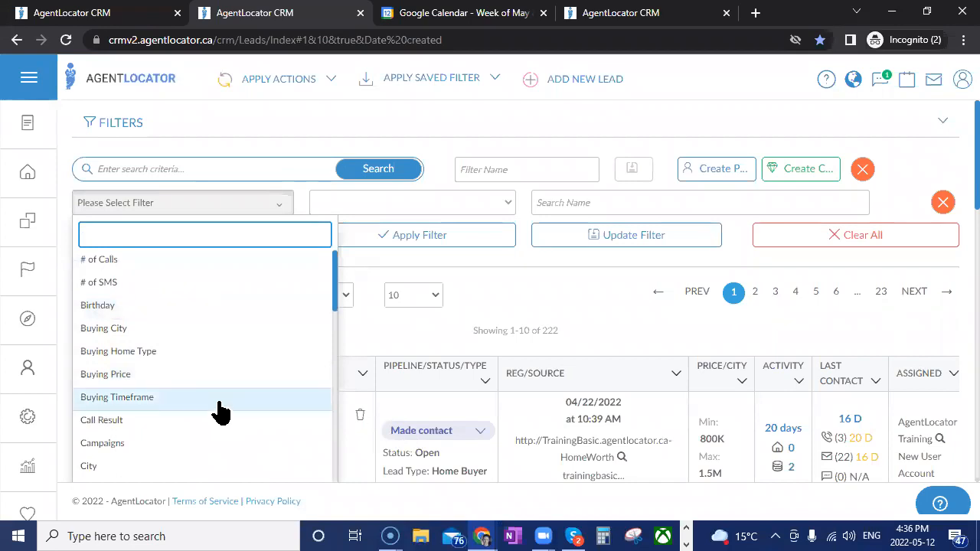
{"action": "left_click", "coordinate": [101, 329]}
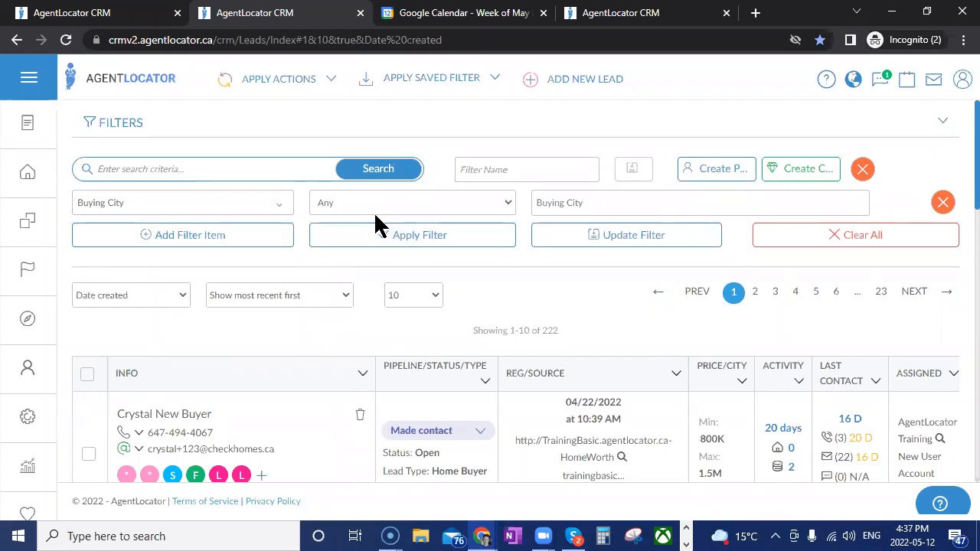
Apply the Buying City condition with Toronto as the city and review the matching leads
{"action": "left_click", "coordinate": [562, 202]}
{"action": "type", "text": "toro"}
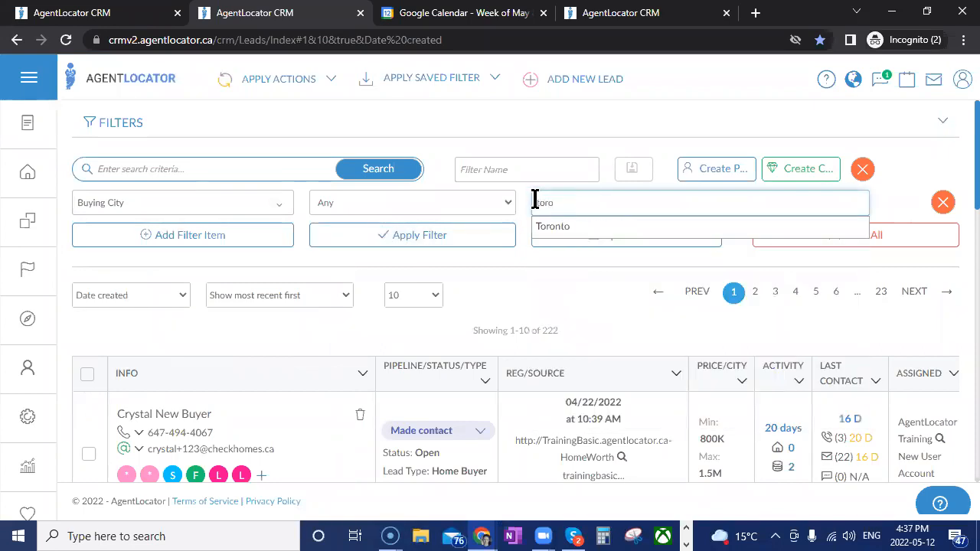
{"action": "left_click", "coordinate": [586, 227]}
{"action": "left_click", "coordinate": [481, 245]}
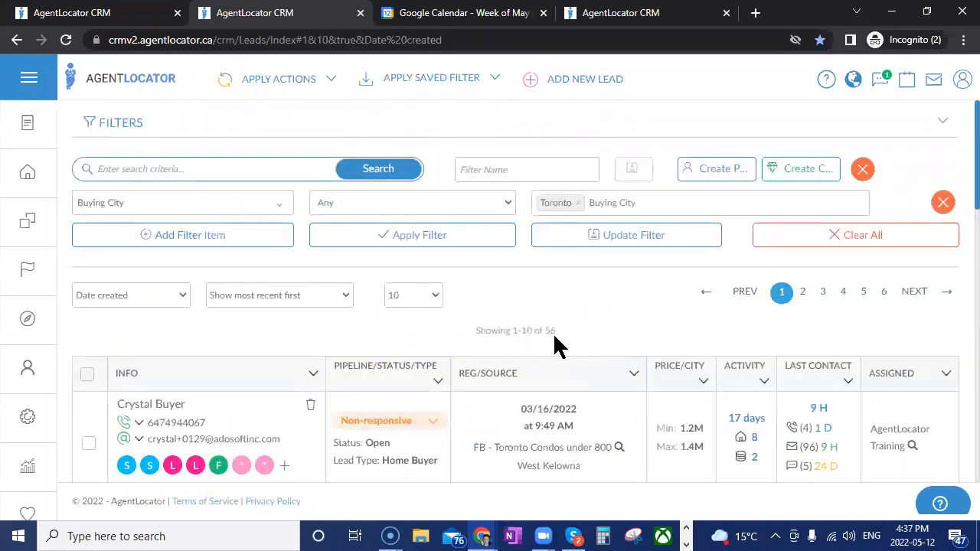
{"action": "scroll", "coordinate": [667, 375], "scroll_direction": "down", "scroll_amount": 1}
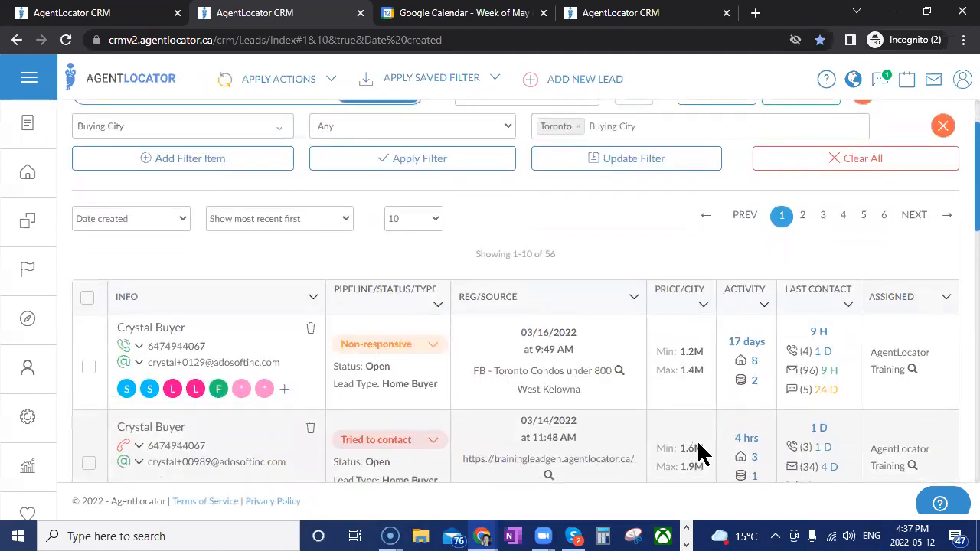
{"action": "scroll", "coordinate": [646, 467], "scroll_direction": "down", "scroll_amount": 1}
{"action": "scroll", "coordinate": [645, 466], "scroll_direction": "up", "scroll_amount": 1}
{"action": "scroll", "coordinate": [599, 427], "scroll_direction": "up", "scroll_amount": 1}
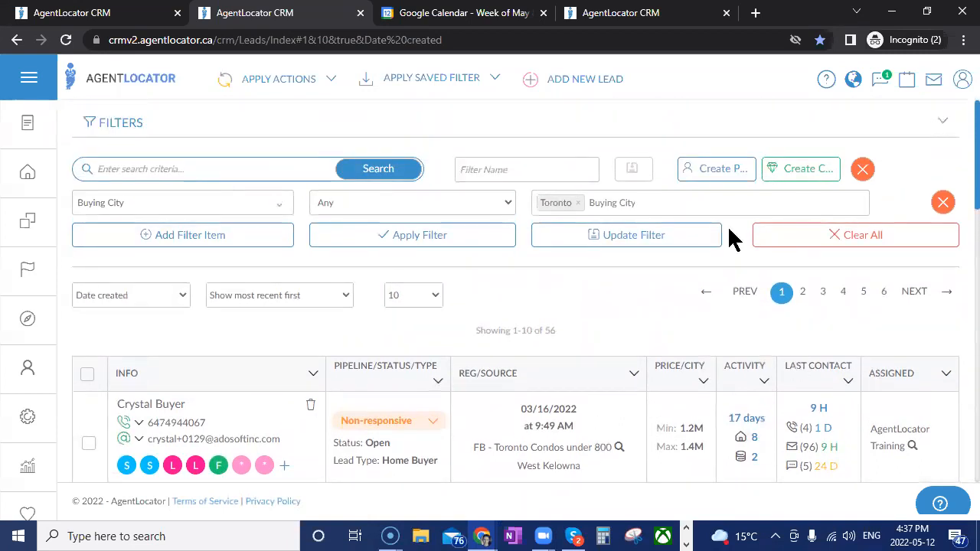
Add a Buying Home Type condition with Any and Condo Apt, and apply the filter
{"action": "left_click", "coordinate": [200, 240]}
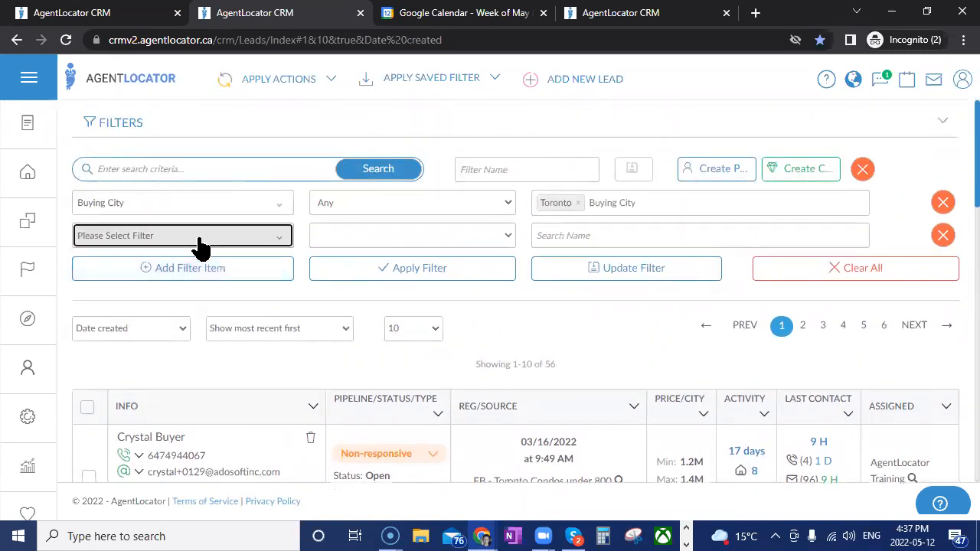
{"action": "left_click", "coordinate": [199, 237]}
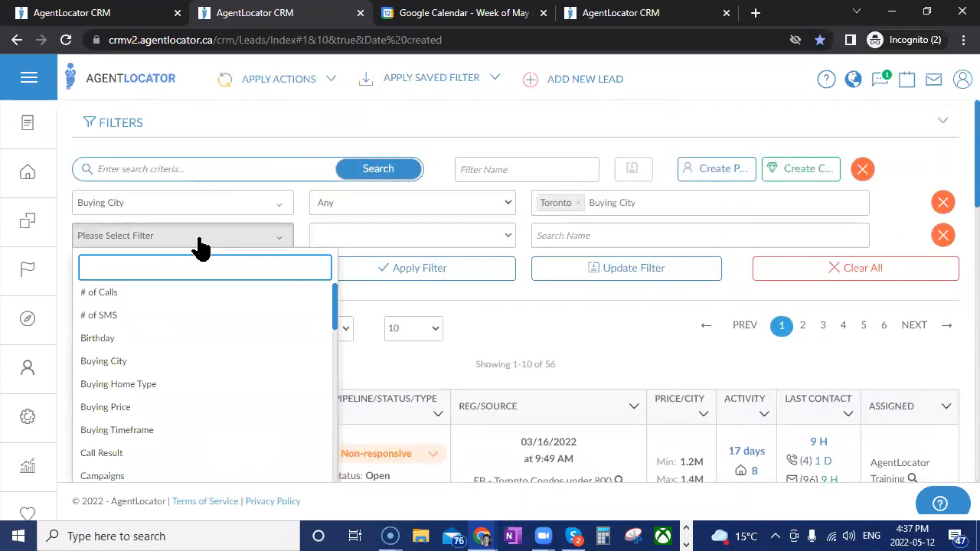
{"action": "left_click", "coordinate": [147, 385]}
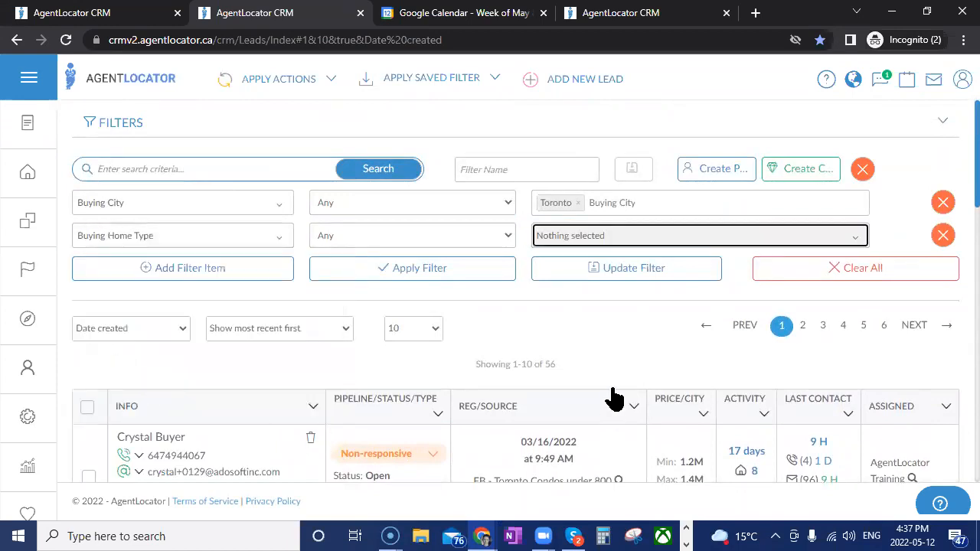
{"action": "left_click", "coordinate": [604, 238]}
{"action": "left_click", "coordinate": [566, 343]}
{"action": "left_click", "coordinate": [486, 306]}
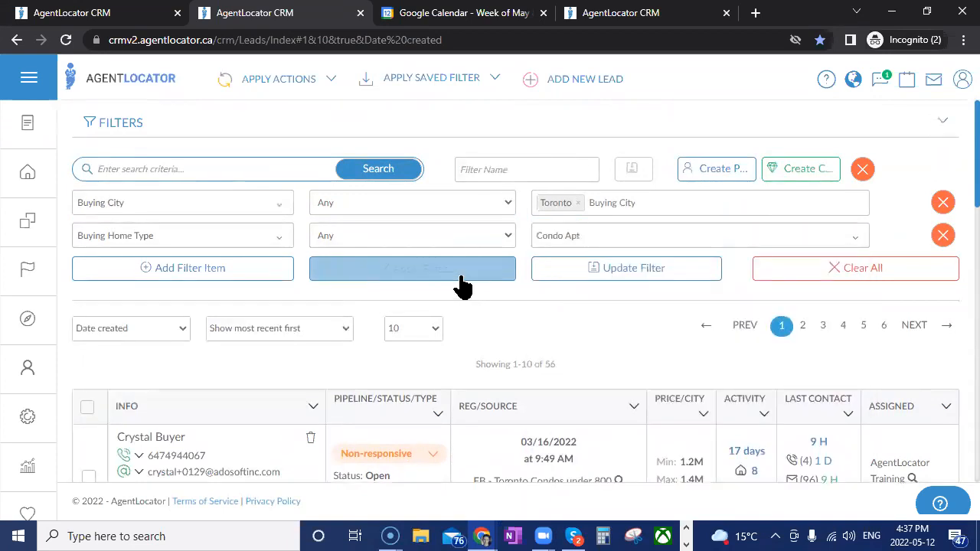
{"action": "left_click", "coordinate": [462, 285]}
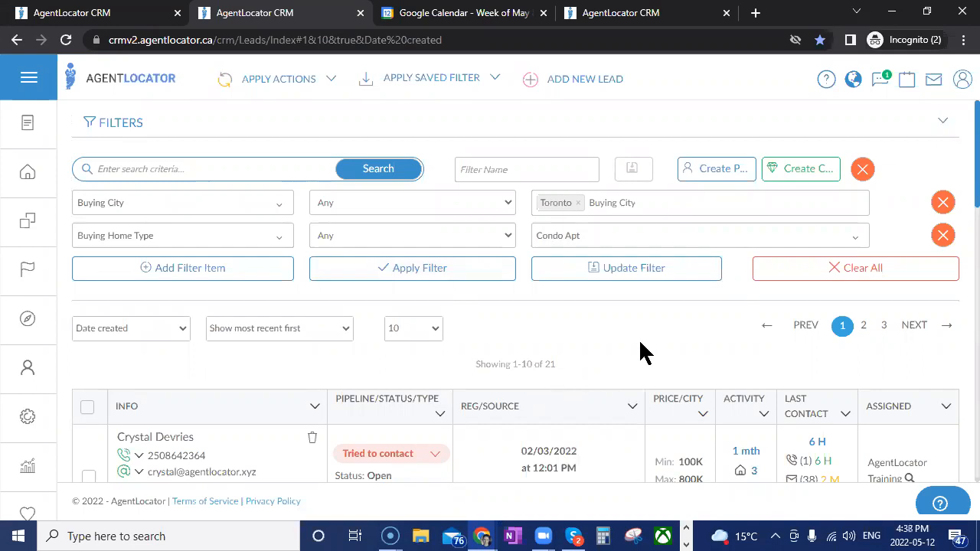
Add a Buying Price condition of <= 1000000 and apply the filter
{"action": "left_click", "coordinate": [210, 276]}
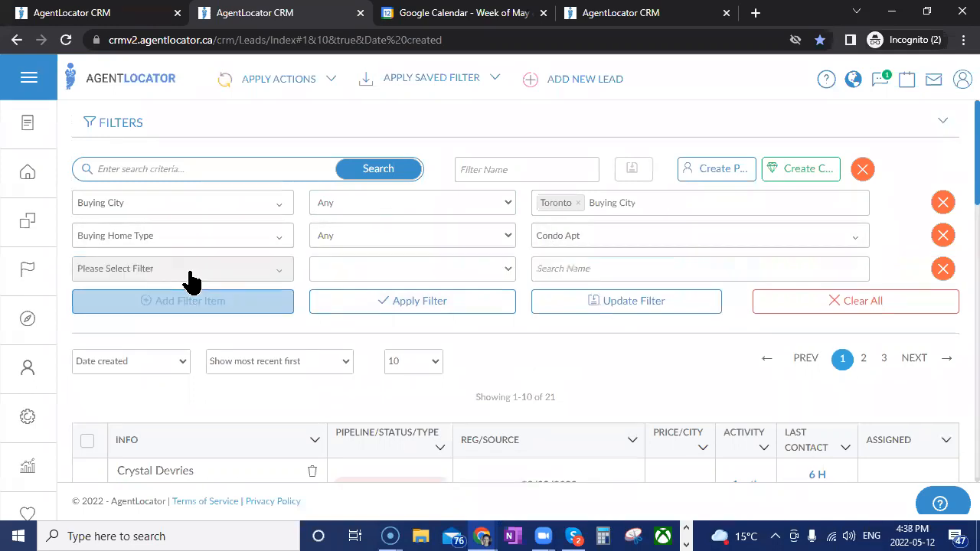
{"action": "left_click", "coordinate": [191, 279]}
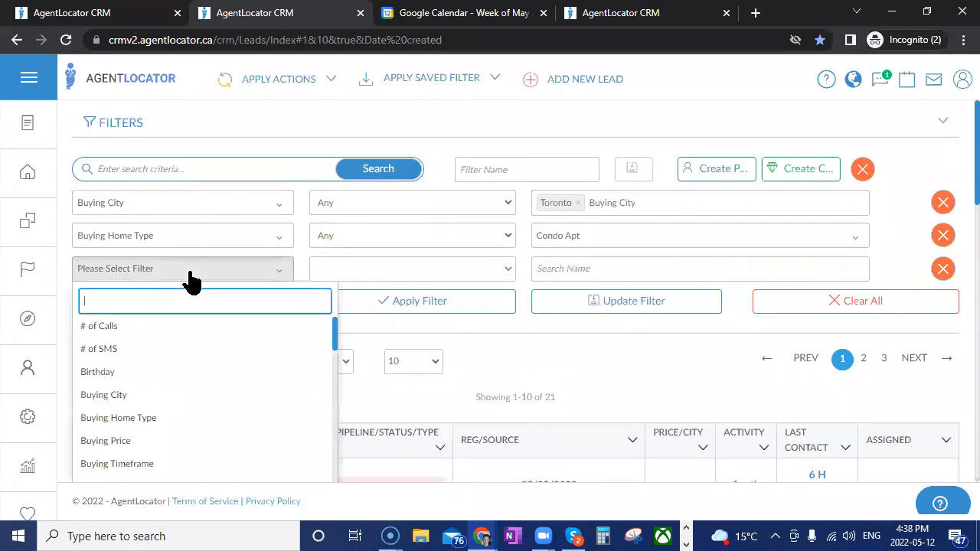
{"action": "left_click", "coordinate": [156, 442]}
{"action": "left_click", "coordinate": [484, 293]}
{"action": "left_click", "coordinate": [482, 271]}
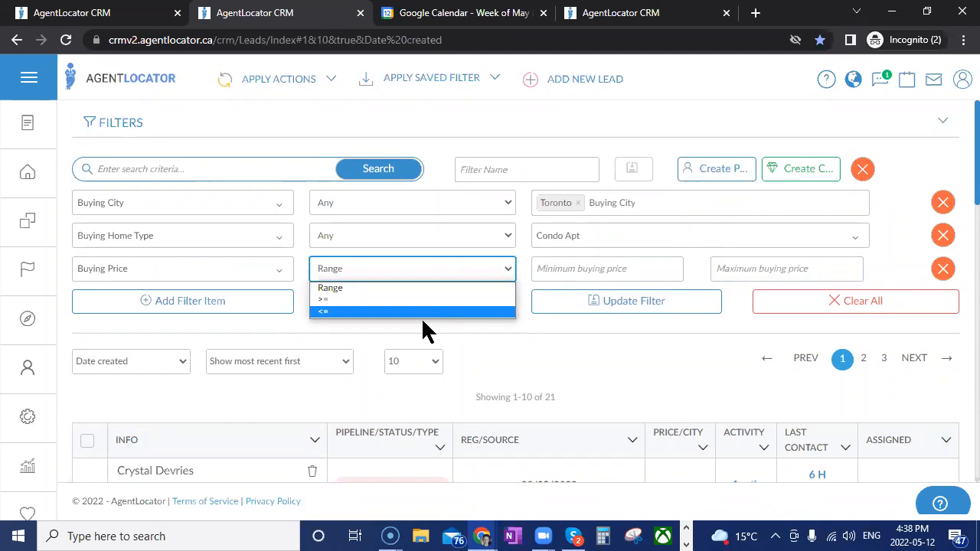
{"action": "left_click", "coordinate": [373, 311]}
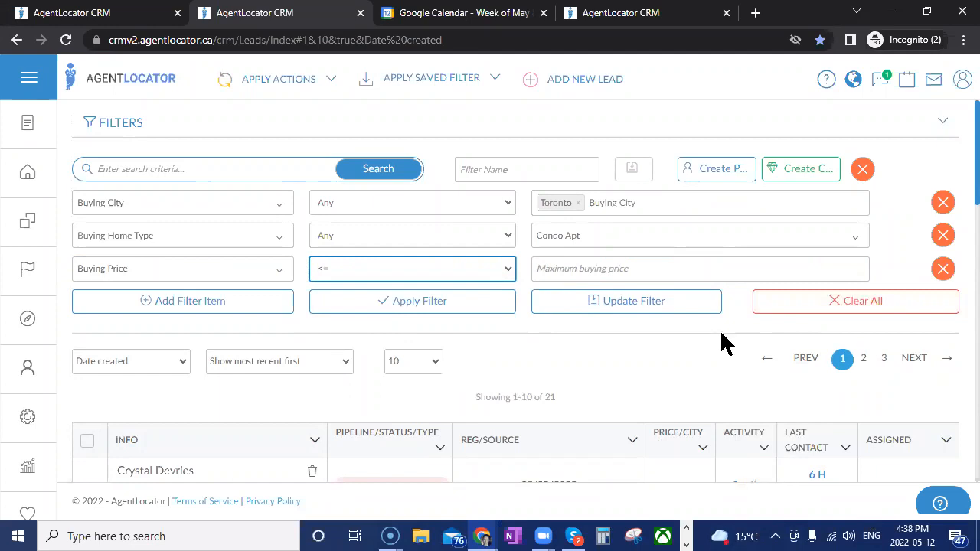
{"action": "left_click", "coordinate": [586, 268]}
{"action": "type", "text": "1000000"}
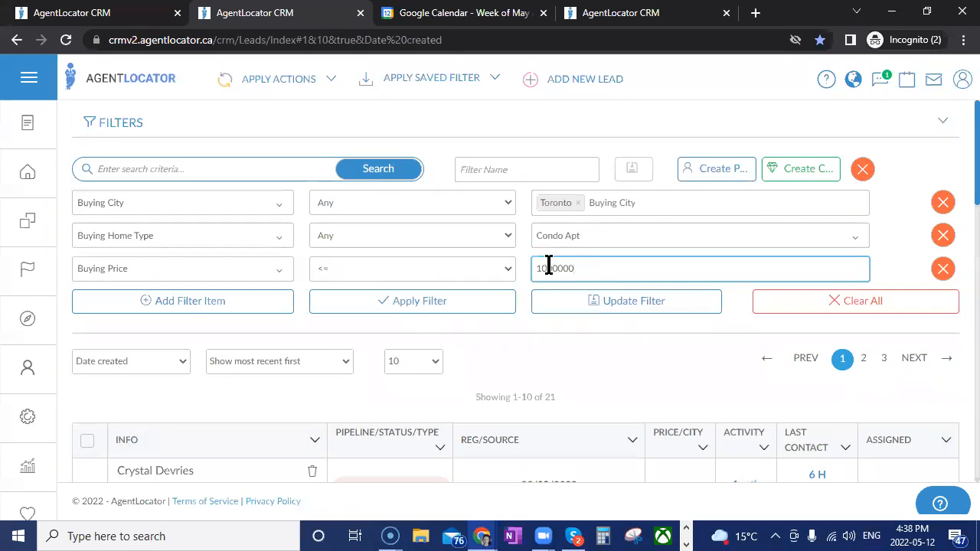
{"action": "left_click", "coordinate": [678, 396]}
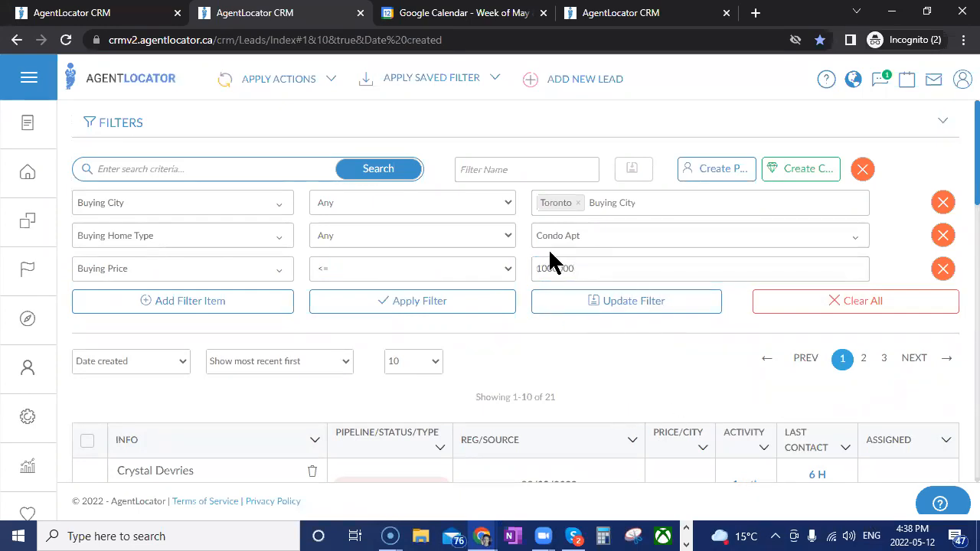
{"action": "left_click", "coordinate": [456, 308]}
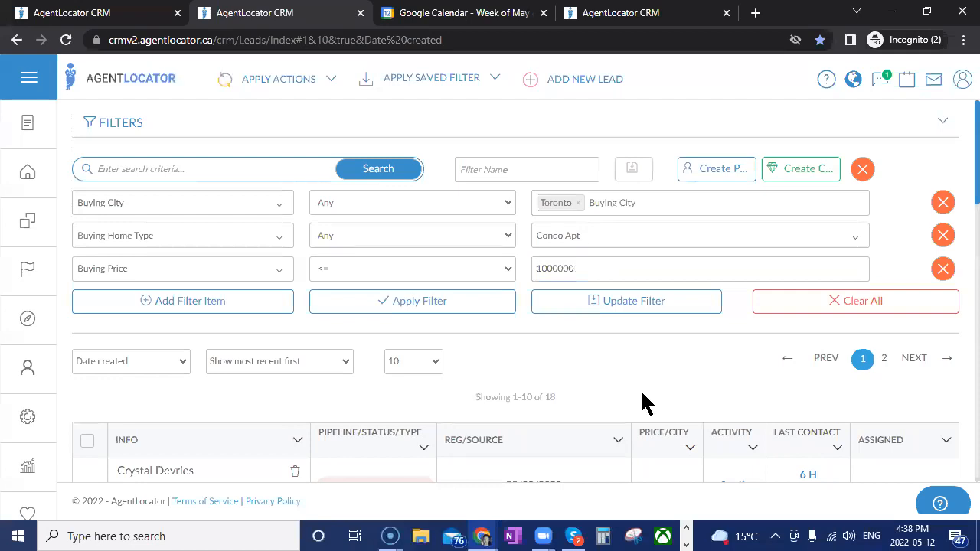
Review the price ranges of the matching leads, and remove the Buying Price and Buying Home Type conditions
{"action": "scroll", "coordinate": [684, 438], "scroll_direction": "down", "scroll_amount": 4}
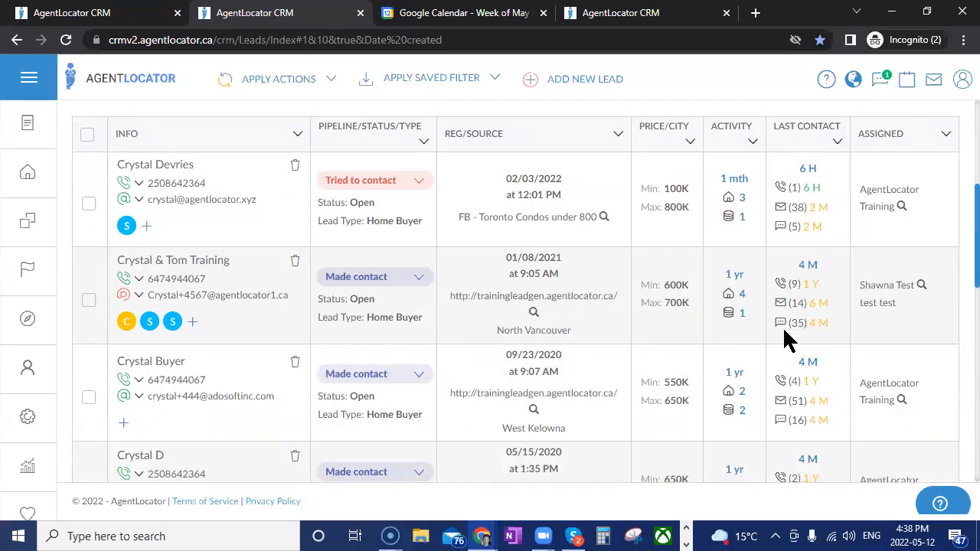
{"action": "scroll", "coordinate": [684, 379], "scroll_direction": "down", "scroll_amount": 4}
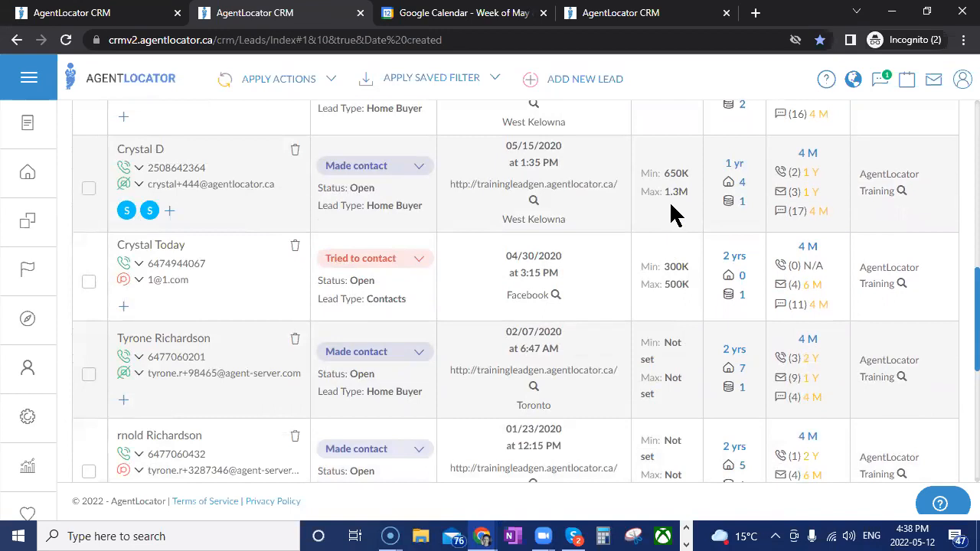
{"action": "scroll", "coordinate": [678, 317], "scroll_direction": "up", "scroll_amount": 6}
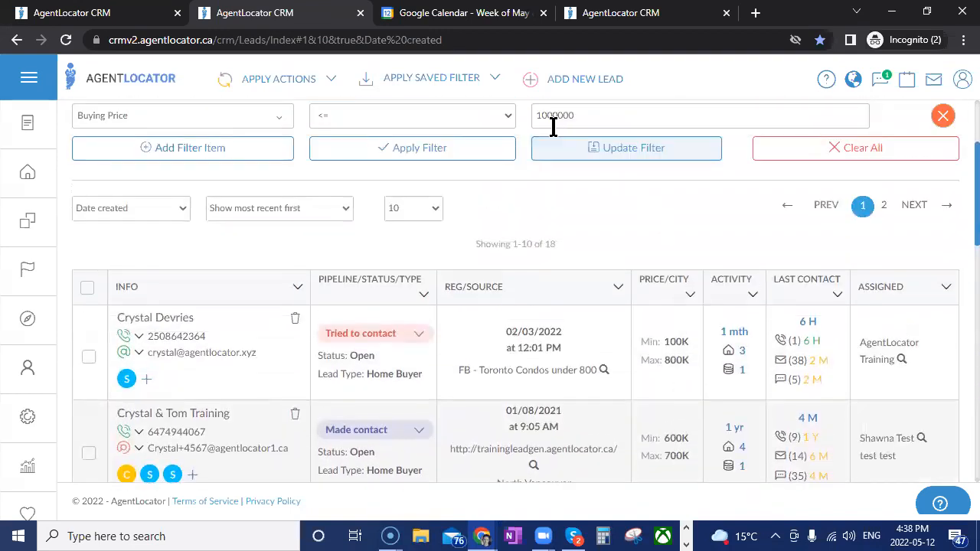
{"action": "scroll", "coordinate": [623, 446], "scroll_direction": "down", "scroll_amount": 7}
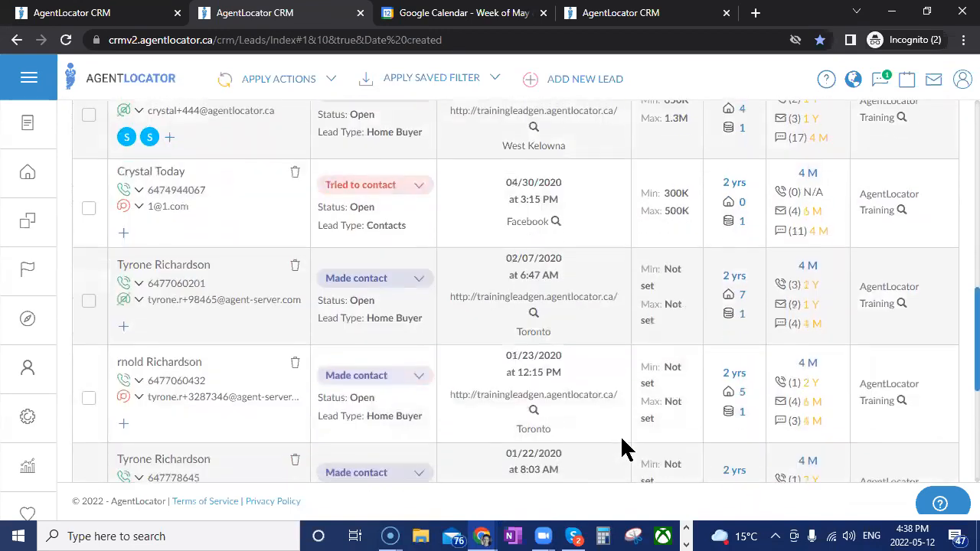
{"action": "scroll", "coordinate": [623, 448], "scroll_direction": "down", "scroll_amount": 4}
{"action": "scroll", "coordinate": [621, 450], "scroll_direction": "up", "scroll_amount": 12}
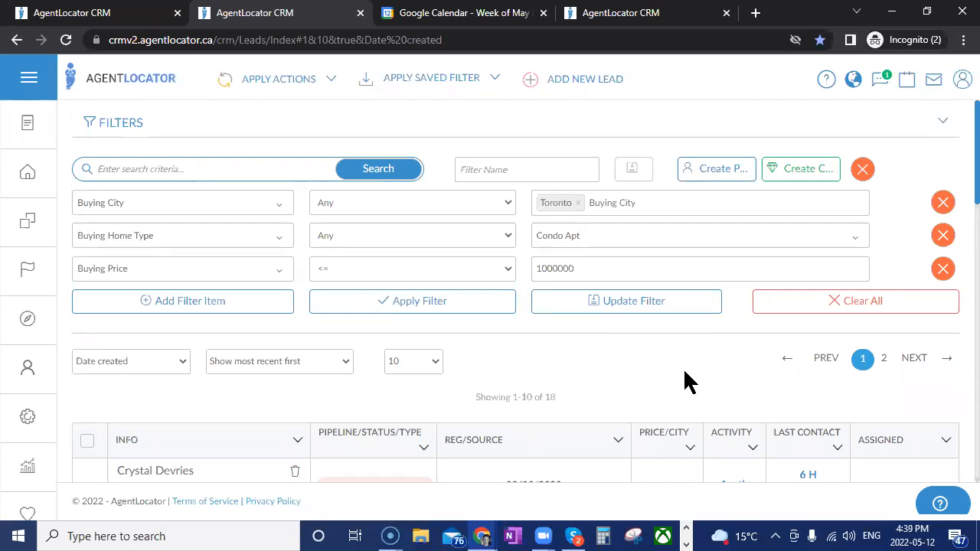
{"action": "left_click", "coordinate": [942, 269]}
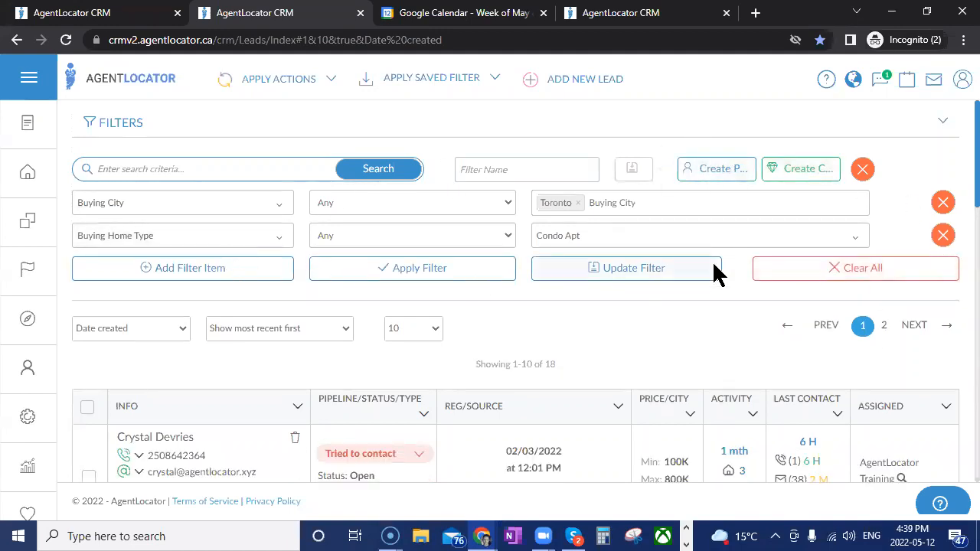
{"action": "left_click", "coordinate": [943, 235]}
{"action": "left_click", "coordinate": [195, 243]}
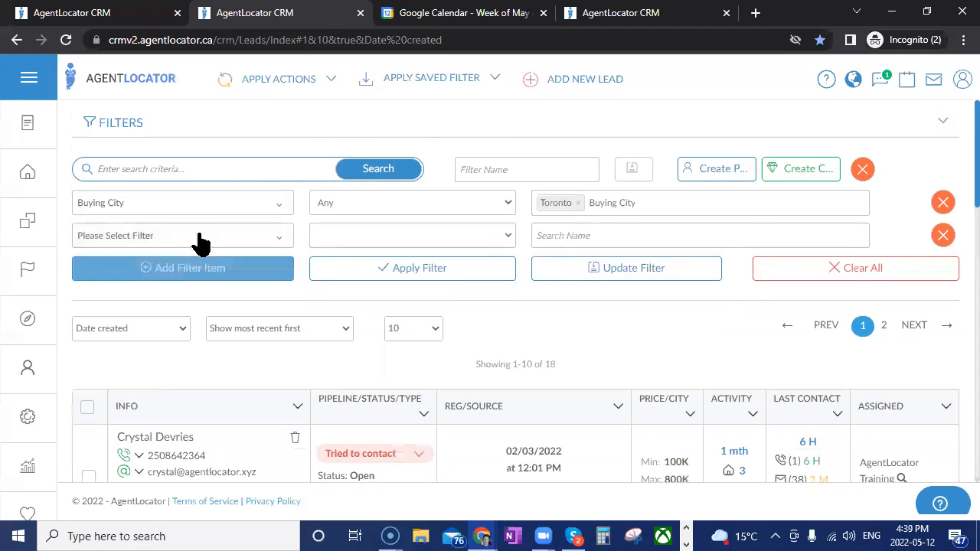
{"action": "left_click", "coordinate": [197, 240]}
{"action": "scroll", "coordinate": [181, 415], "scroll_direction": "down", "scroll_amount": 10}
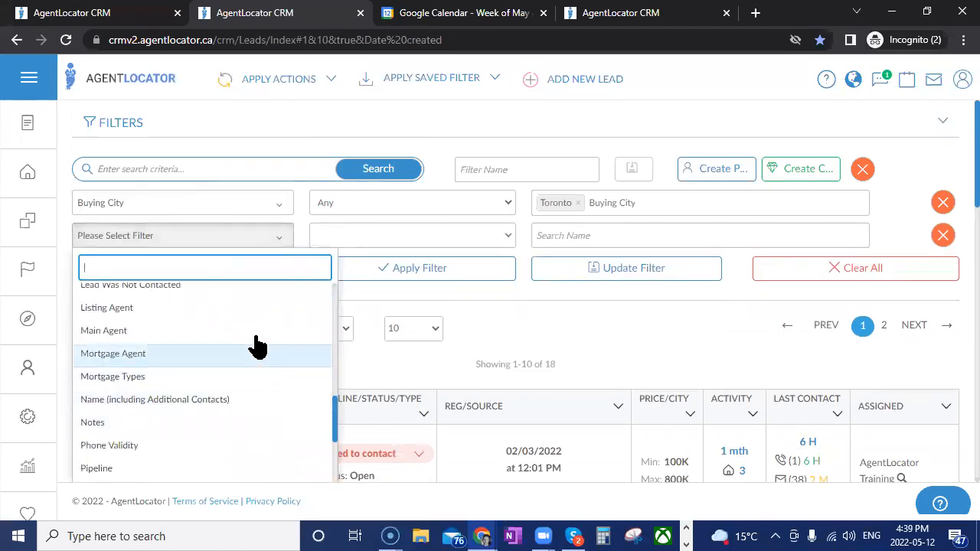
{"action": "scroll", "coordinate": [150, 463], "scroll_direction": "down", "scroll_amount": 3}
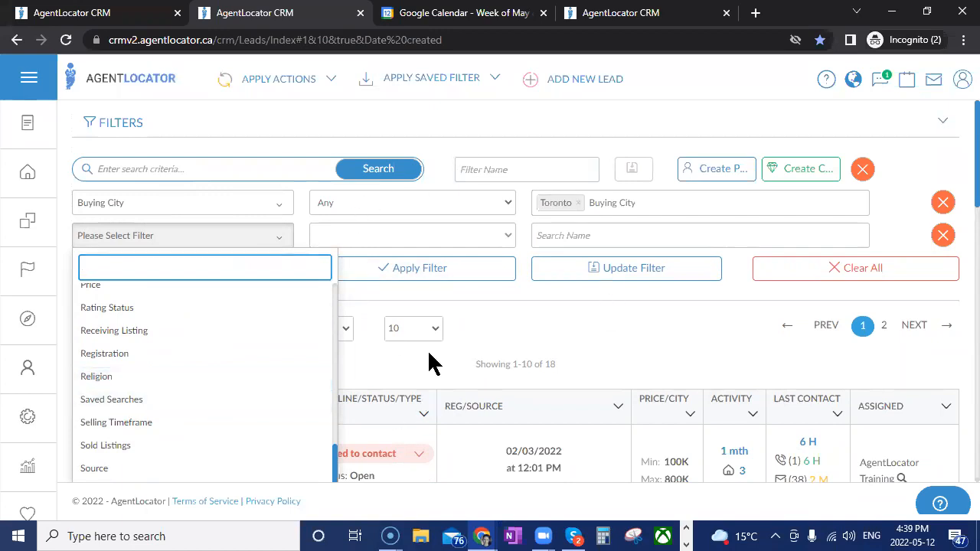
{"action": "left_click", "coordinate": [569, 349]}
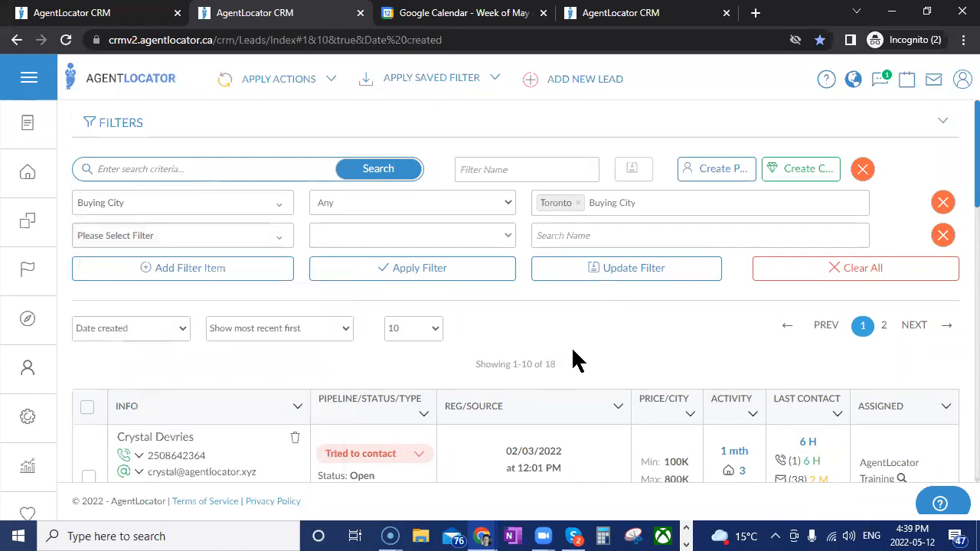
{"action": "left_click", "coordinate": [942, 235]}
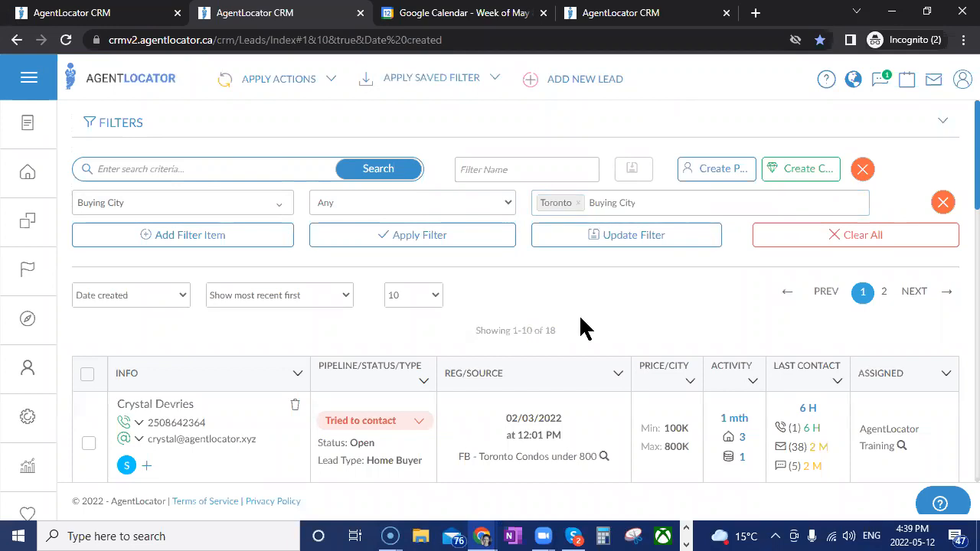
Enter "test filter" as the name for the Toronto Buying City filter
{"action": "left_click", "coordinate": [458, 171]}
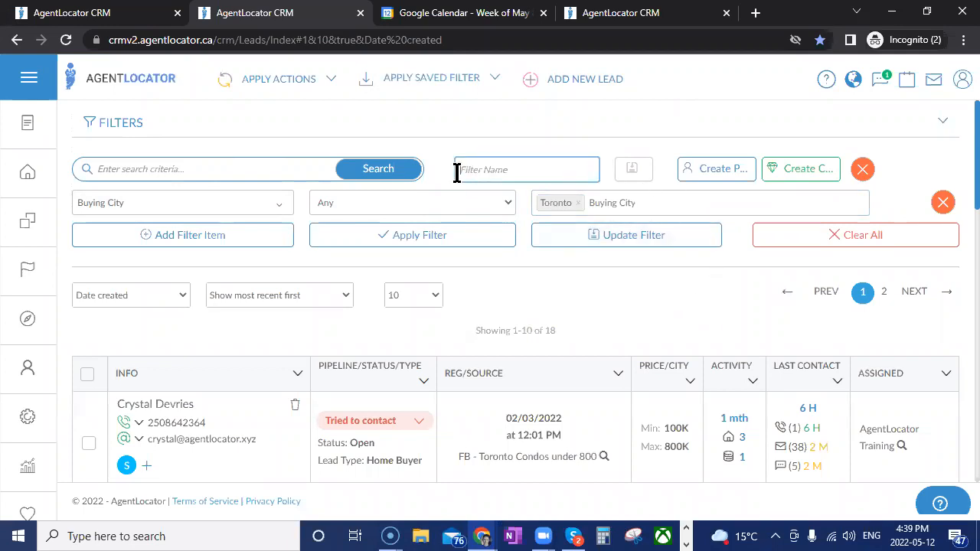
{"action": "type", "text": "test filter"}
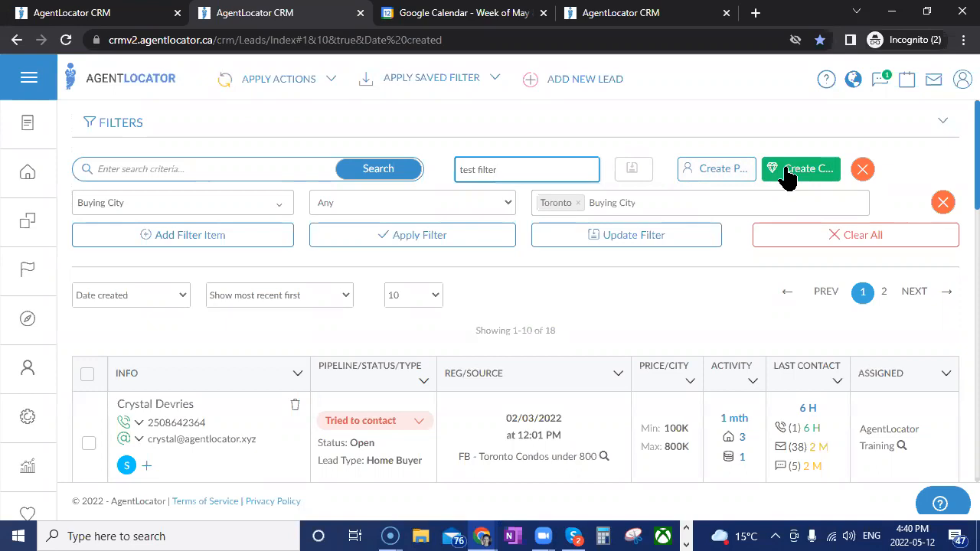
Examine the company and personal filter groups in the saved filter list
{"action": "left_click", "coordinate": [814, 176]}
{"action": "left_click", "coordinate": [468, 80]}
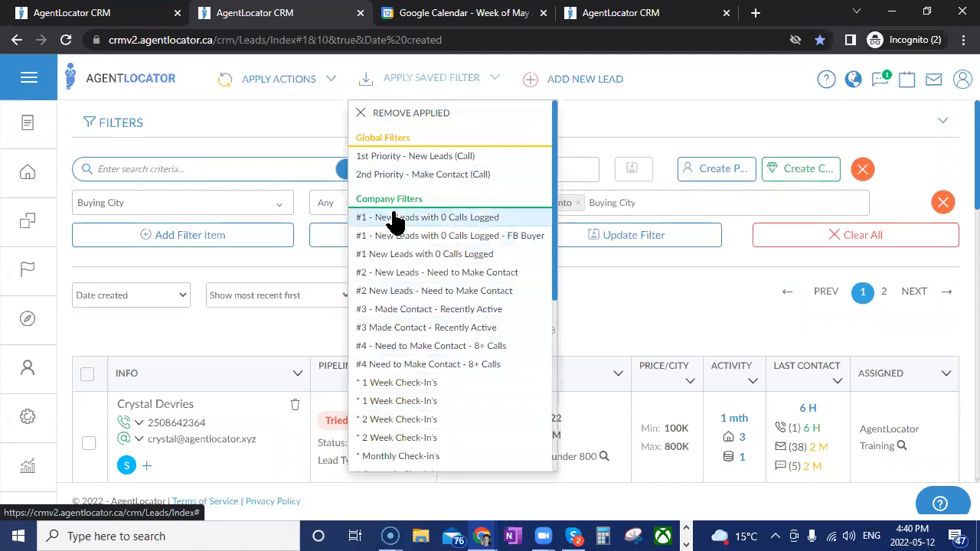
{"action": "left_click", "coordinate": [643, 264]}
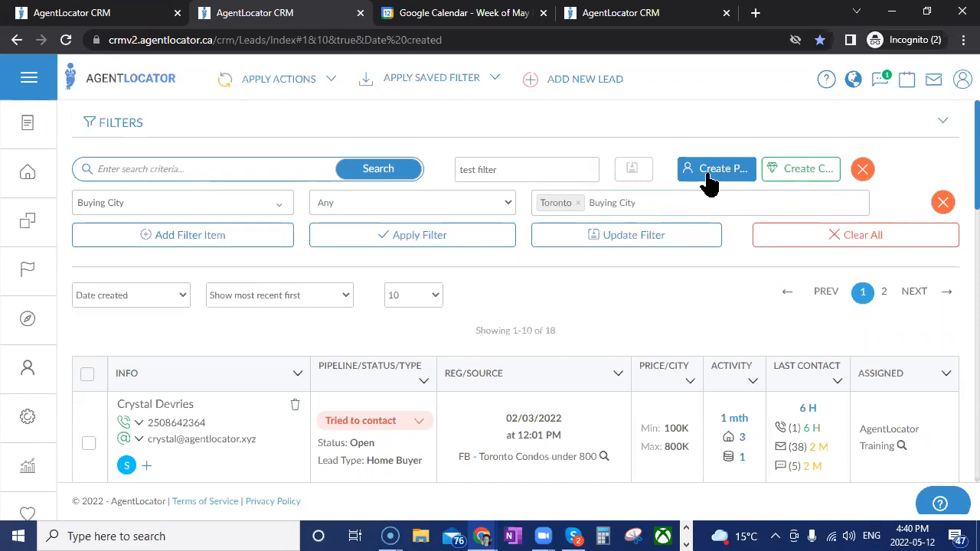
{"action": "left_click", "coordinate": [476, 79]}
{"action": "scroll", "coordinate": [450, 274], "scroll_direction": "down", "scroll_amount": 5}
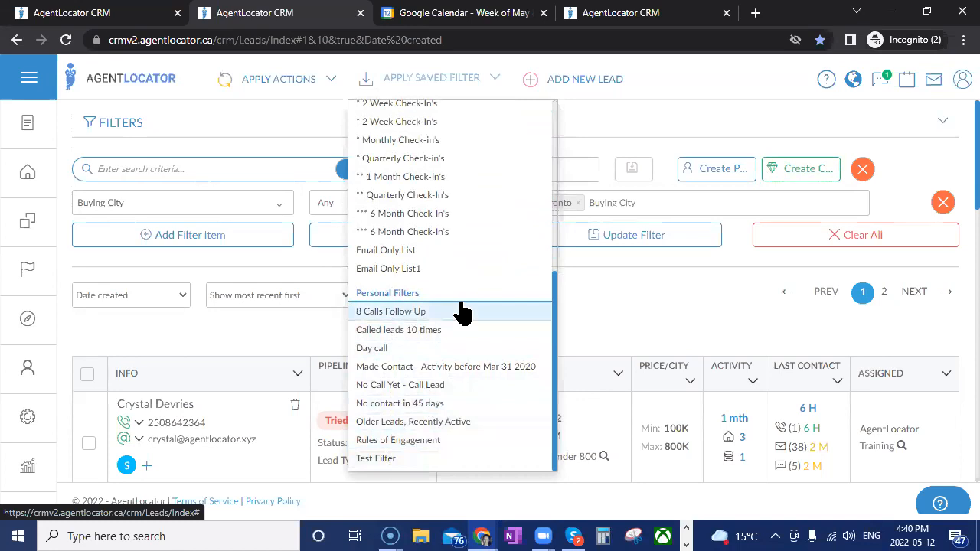
{"action": "left_click", "coordinate": [627, 294]}
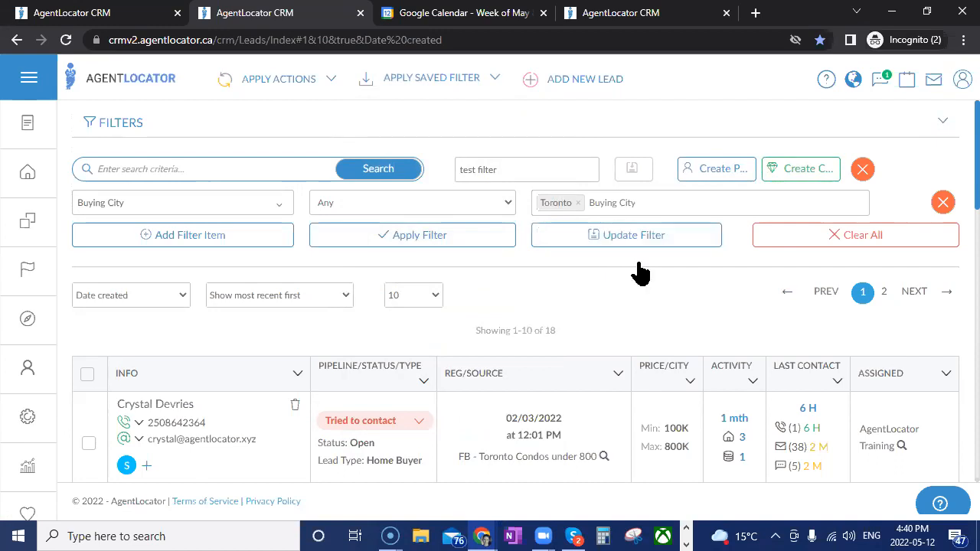
Review the conditions of the saved personal filters Rules of Engagement and Older Leads, Recently Active, and clear all filter conditions
{"action": "left_click", "coordinate": [492, 86]}
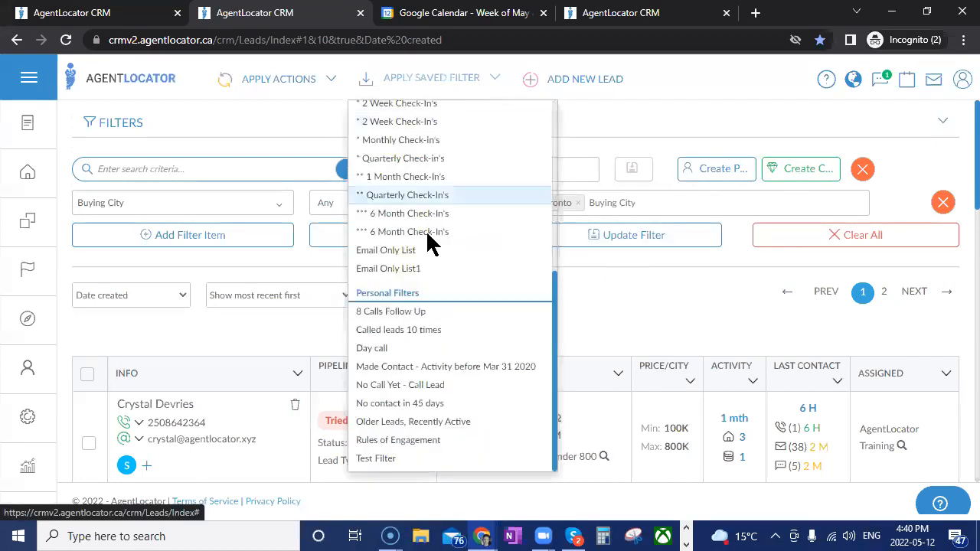
{"action": "left_click", "coordinate": [444, 440]}
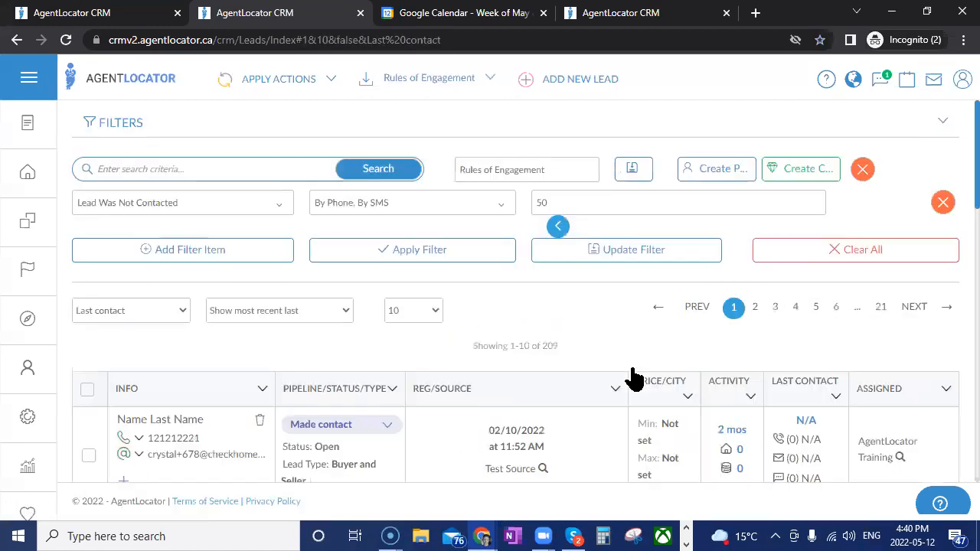
{"action": "left_click", "coordinate": [456, 77]}
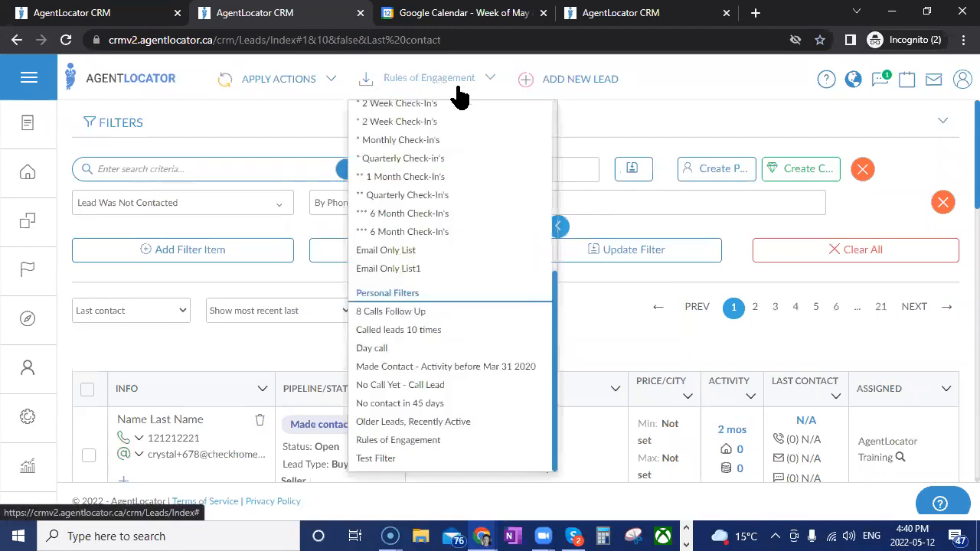
{"action": "left_click", "coordinate": [417, 424]}
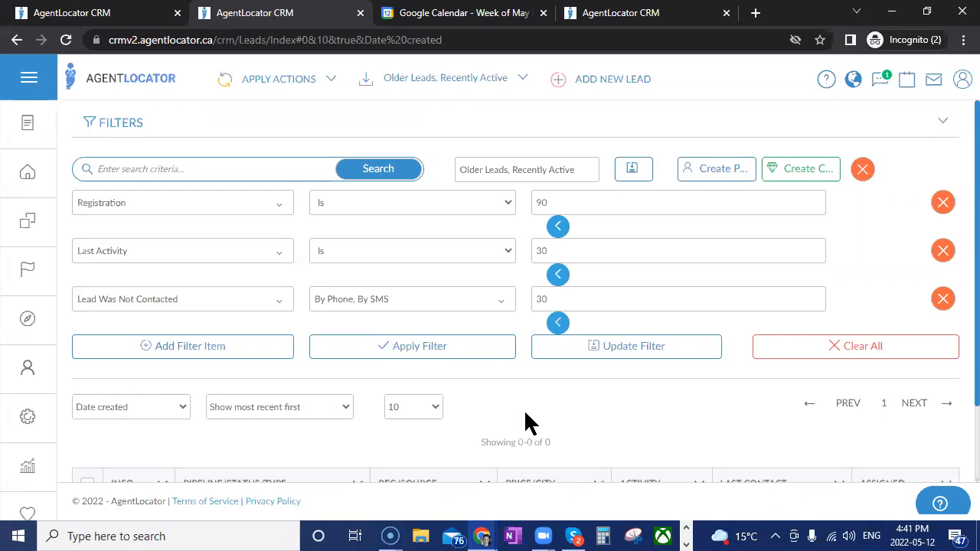
{"action": "left_click", "coordinate": [796, 354]}
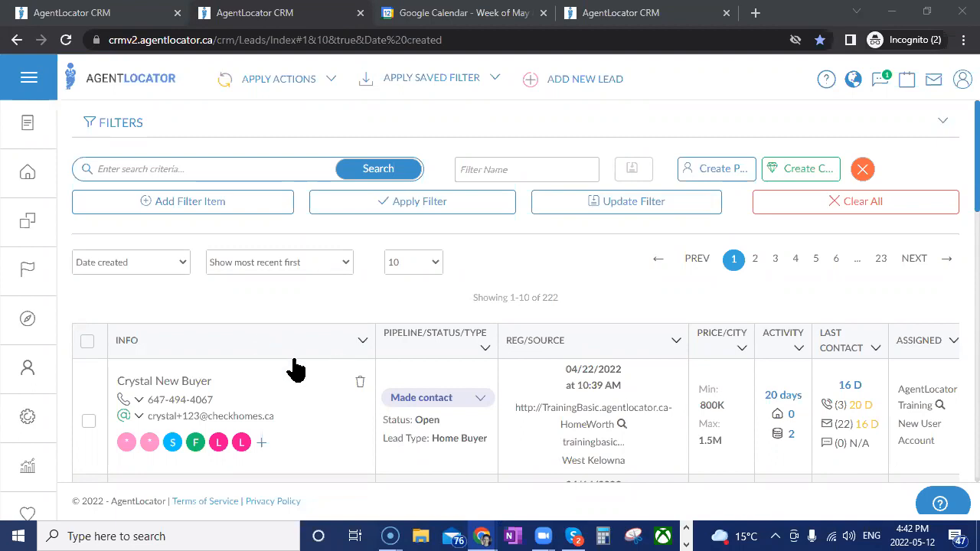
Switch to the Google Calendar page and load training.agentlocator.ca in its place
{"action": "left_click", "coordinate": [496, 21]}
{"action": "left_click", "coordinate": [470, 34]}
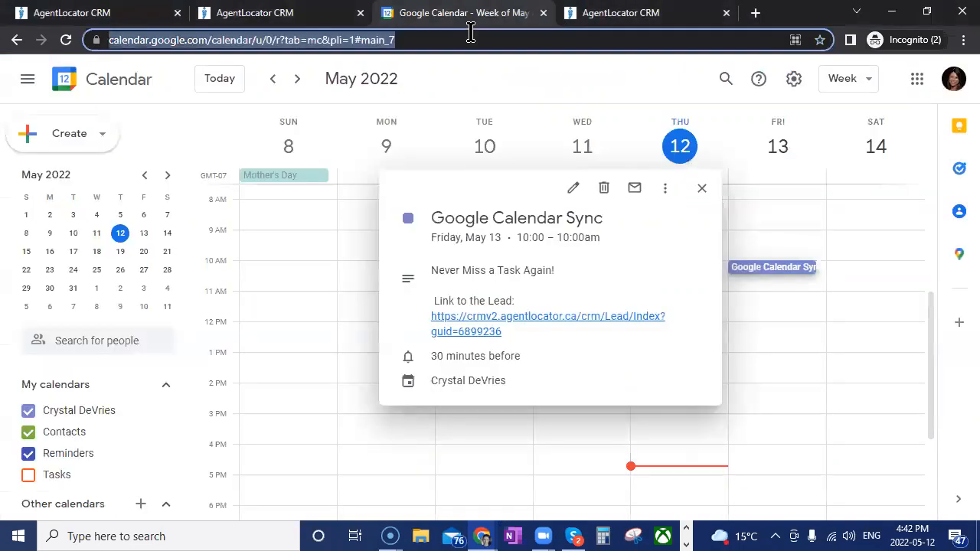
{"action": "type", "text": "training.agentlocator.ca"}
{"action": "key", "text": "Return"}
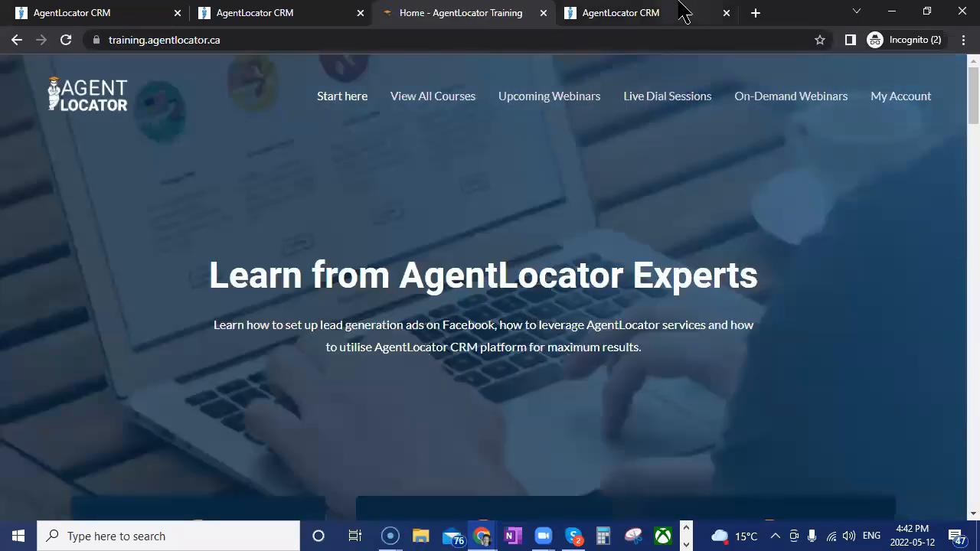
Open the AgentLocator Real Estate Lead Generation Websites course from the list of all courses
{"action": "left_click", "coordinate": [446, 99]}
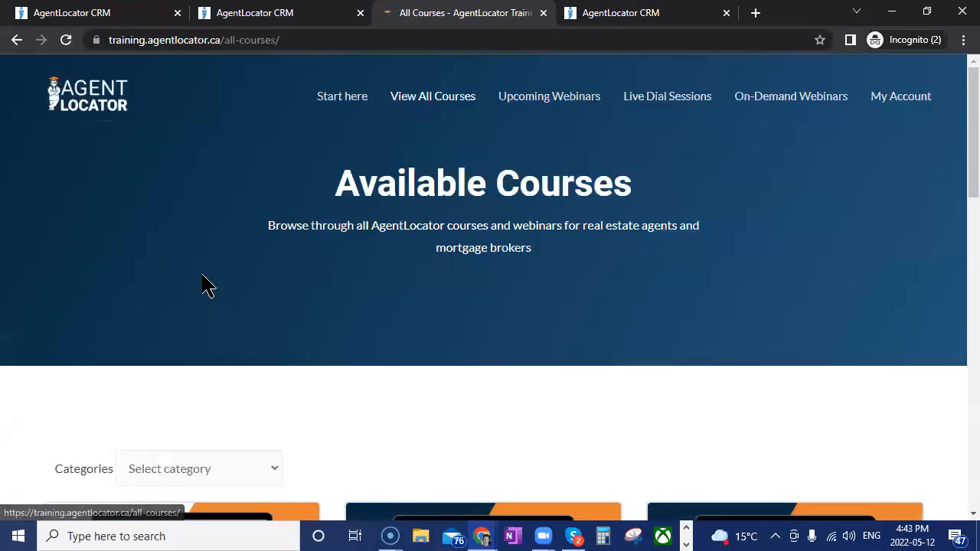
{"action": "scroll", "coordinate": [201, 284], "scroll_direction": "down", "scroll_amount": 8}
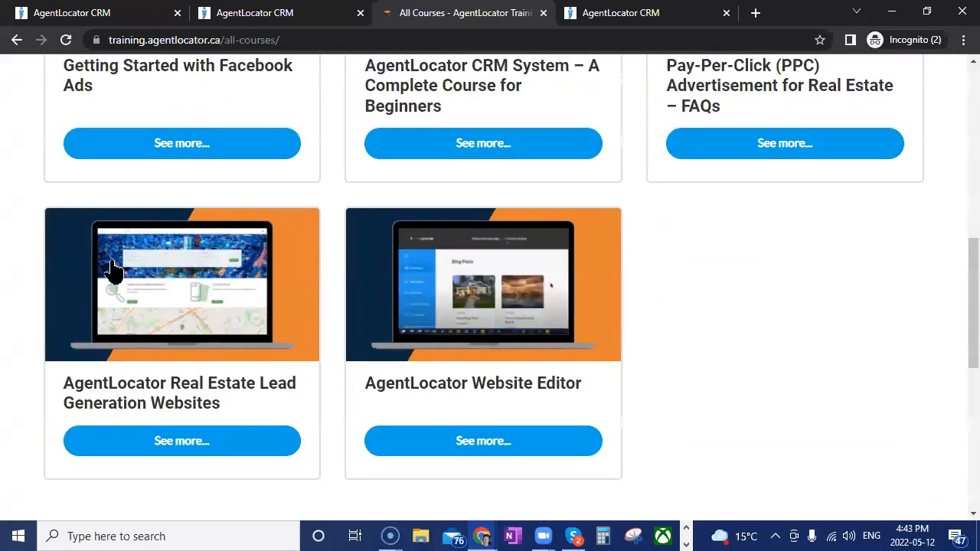
{"action": "left_click", "coordinate": [164, 447]}
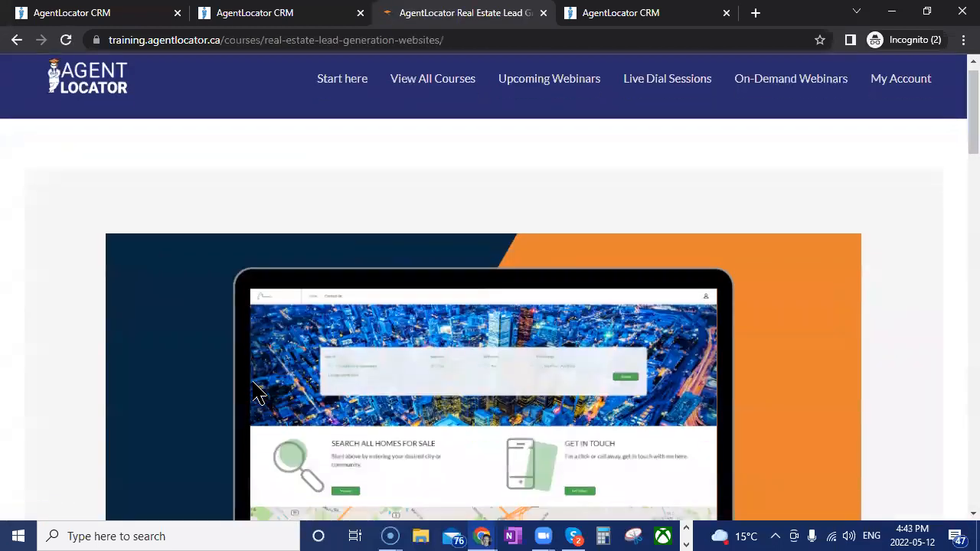
Examine the course's lessons on tagging leads and saved filters, and switch back to the leads list in AgentLocator CRM
{"action": "scroll", "coordinate": [252, 387], "scroll_direction": "down", "scroll_amount": 11}
{"action": "scroll", "coordinate": [251, 383], "scroll_direction": "down", "scroll_amount": 4}
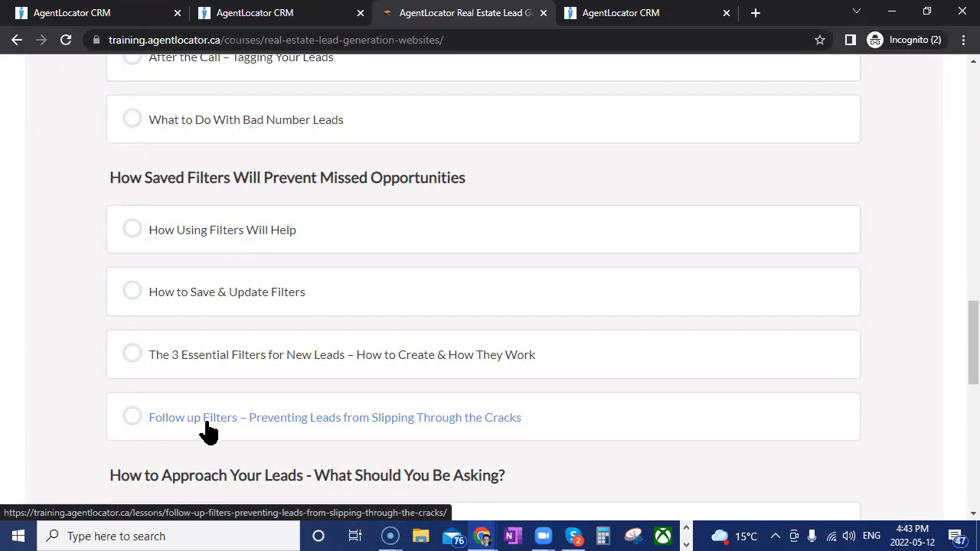
{"action": "scroll", "coordinate": [209, 433], "scroll_direction": "up", "scroll_amount": 1}
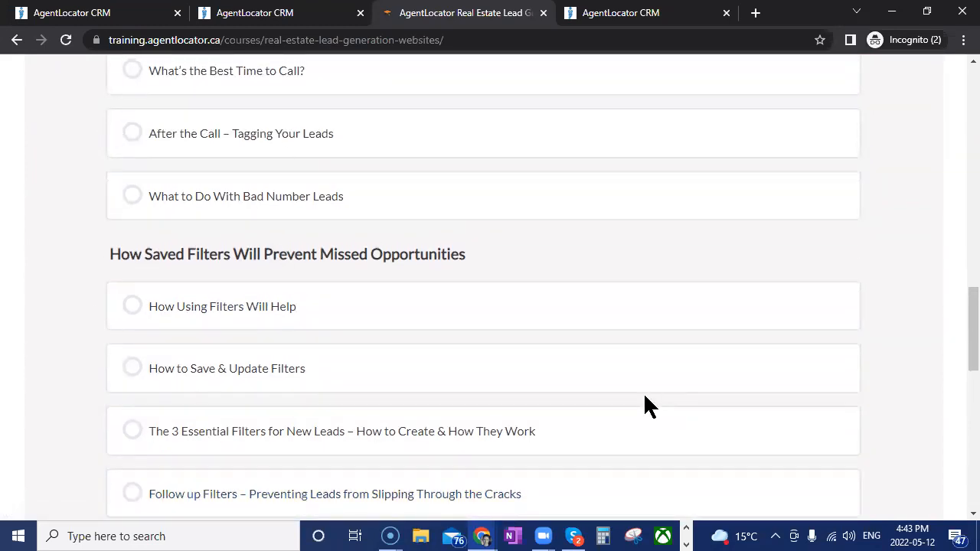
{"action": "scroll", "coordinate": [248, 341], "scroll_direction": "up", "scroll_amount": 9}
{"action": "scroll", "coordinate": [248, 336], "scroll_direction": "up", "scroll_amount": 7}
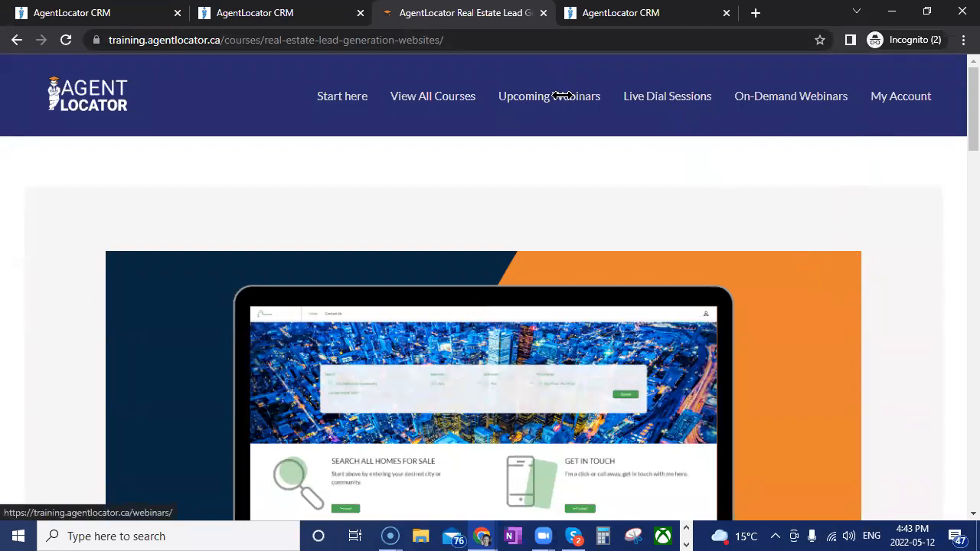
{"action": "left_click", "coordinate": [284, 17]}
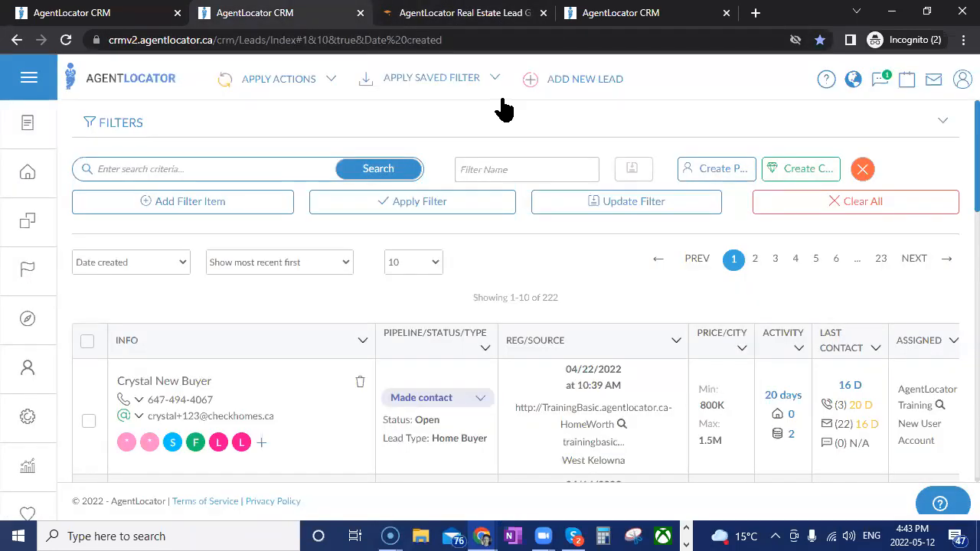